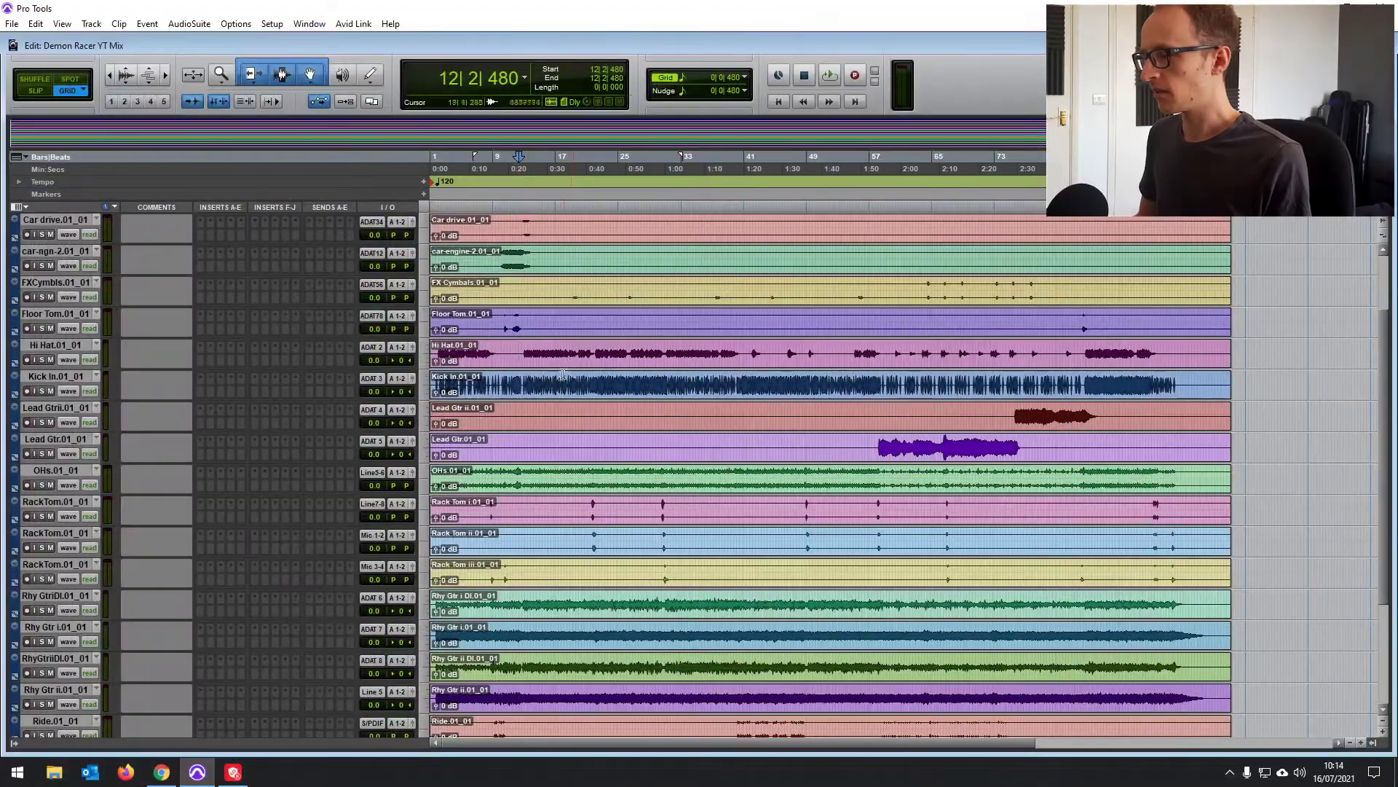
Look over the session's tracks and their waveforms, from the Master track down to Vocals ii.
{"action": "scroll", "coordinate": [531, 327], "scroll_direction": "up", "scroll_amount": 3}
{"action": "left_click", "coordinate": [561, 277]}
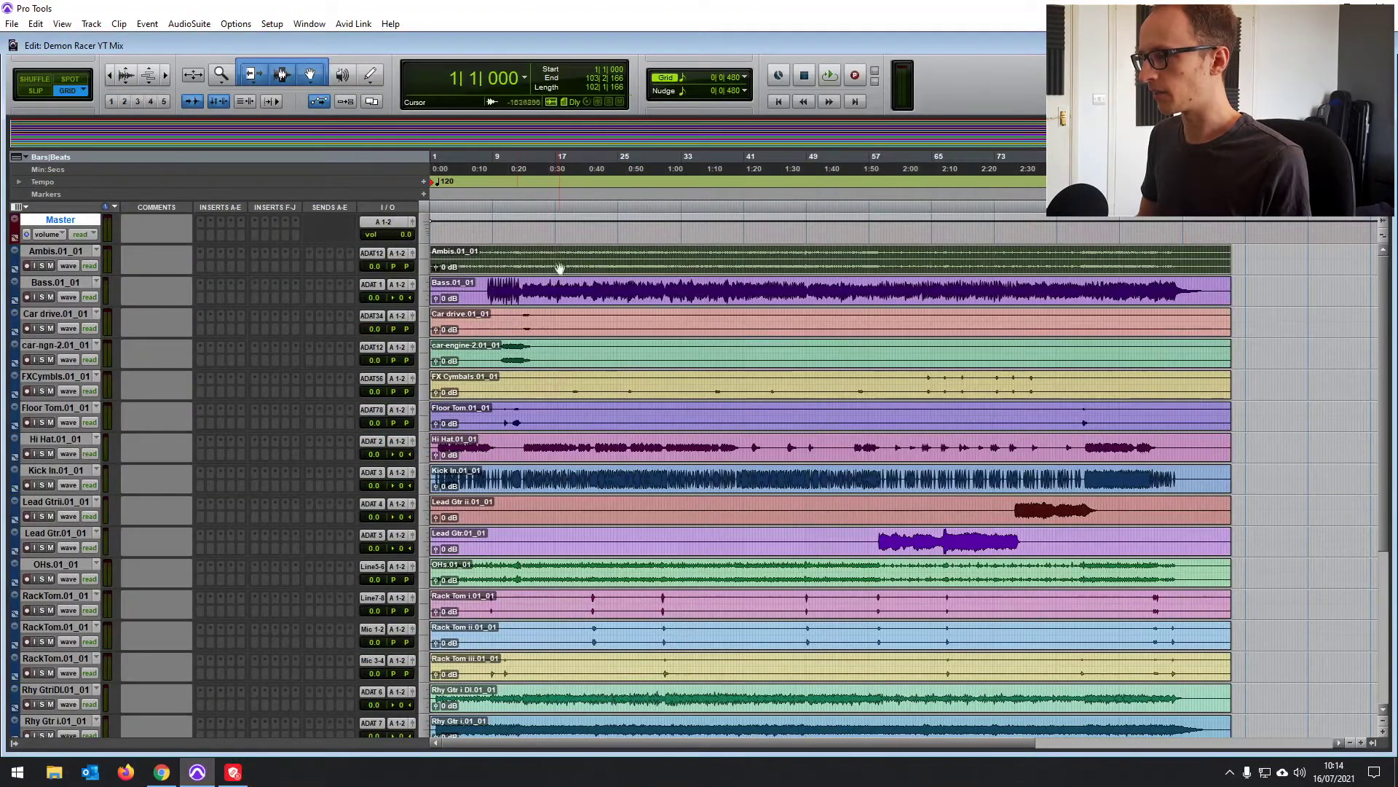
{"action": "scroll", "coordinate": [624, 373], "scroll_direction": "down", "scroll_amount": 4}
{"action": "scroll", "coordinate": [605, 375], "scroll_direction": "down", "scroll_amount": 4}
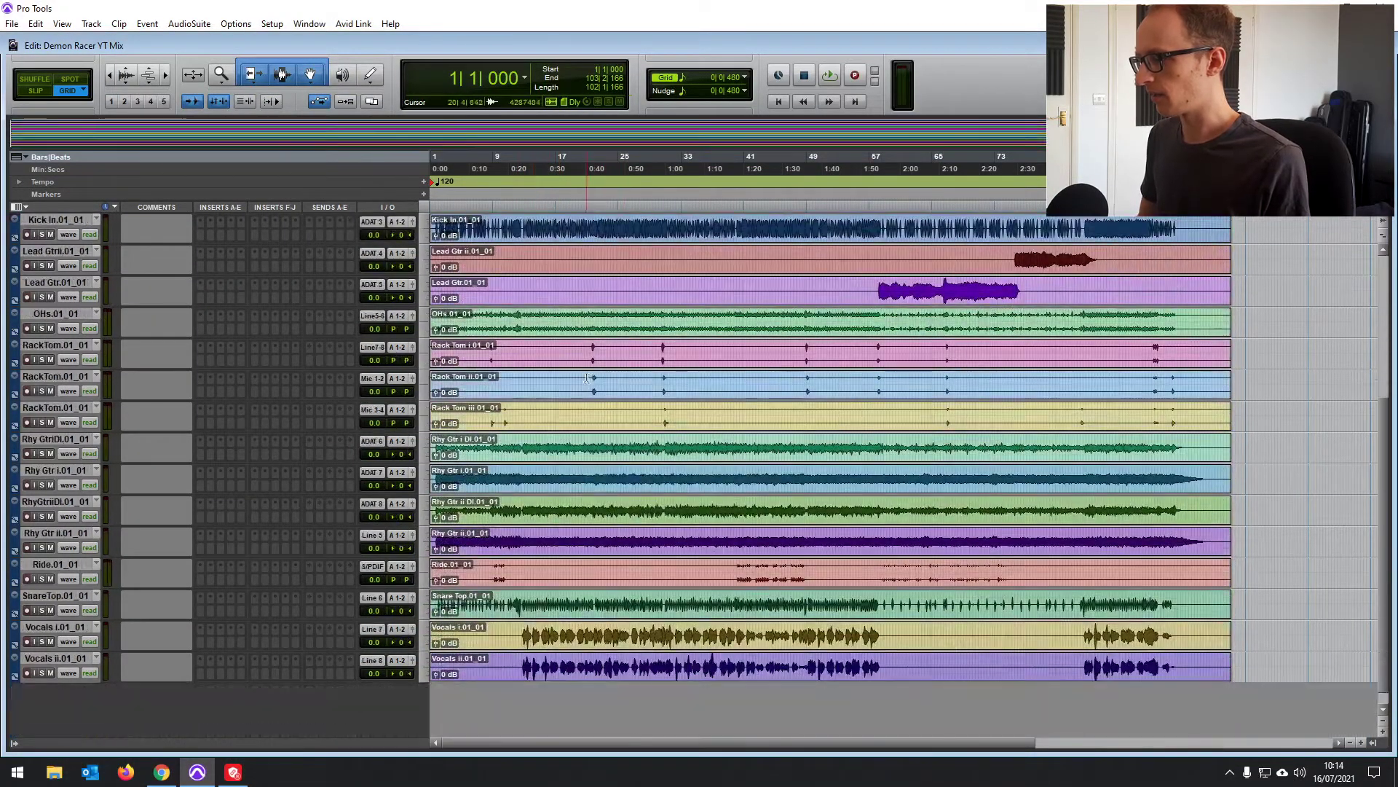
{"action": "left_click", "coordinate": [565, 312]}
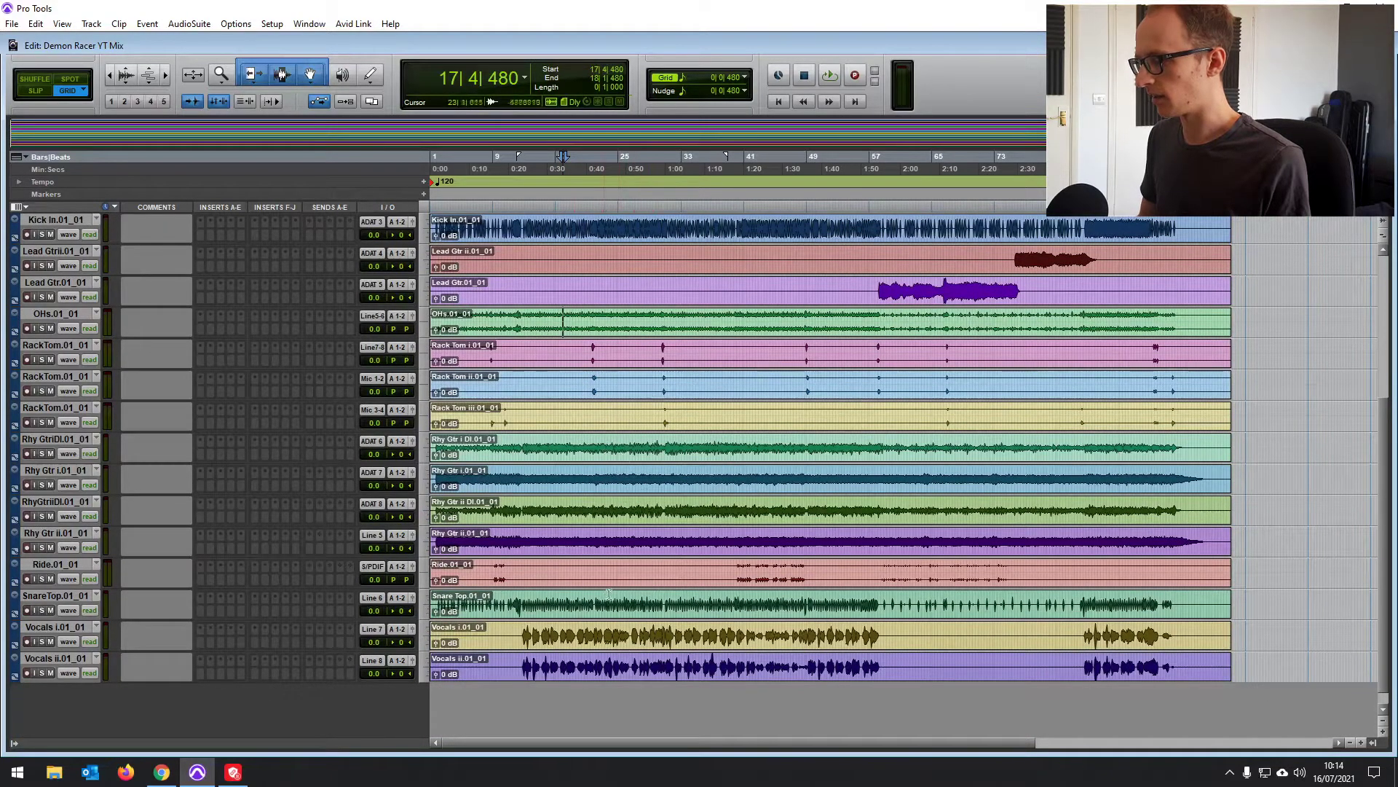
{"action": "scroll", "coordinate": [605, 442], "scroll_direction": "up", "scroll_amount": 4}
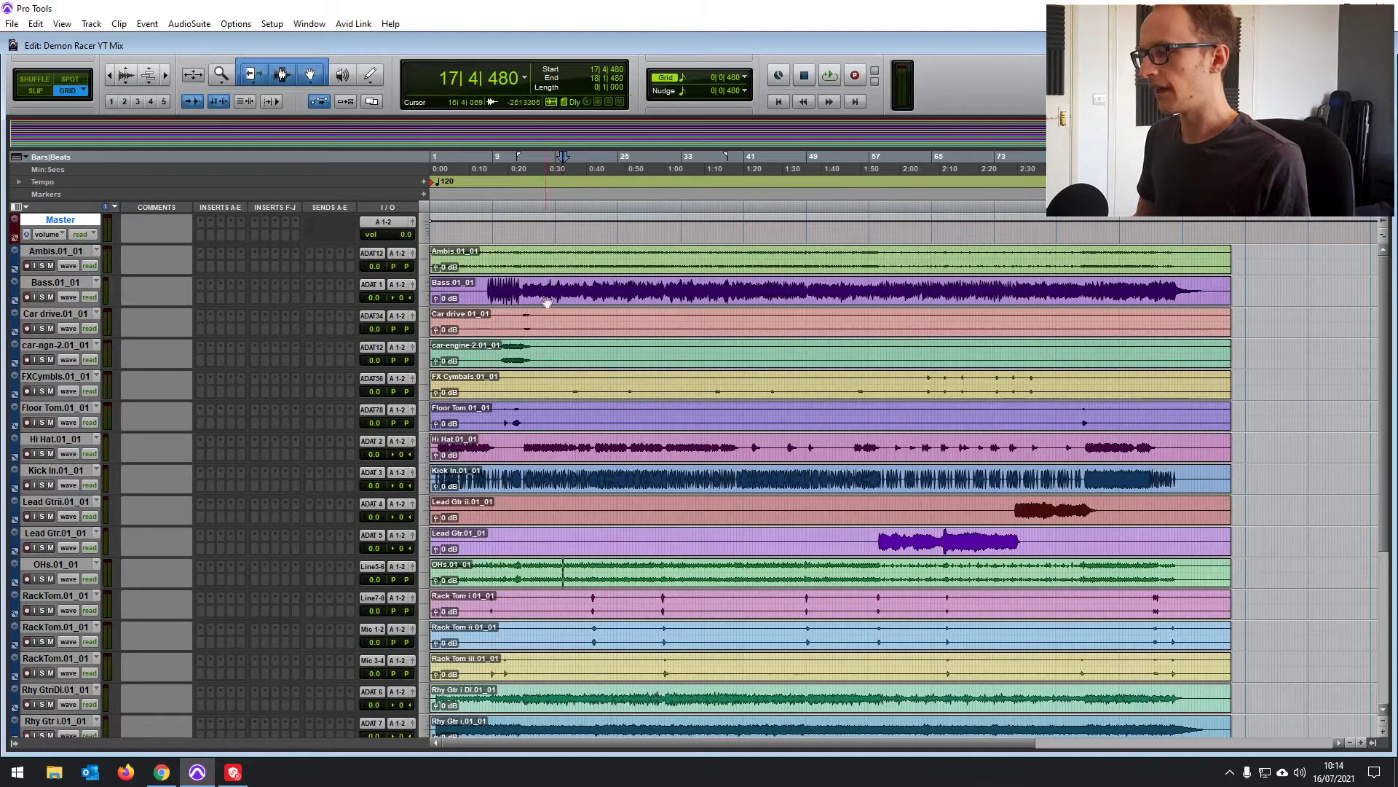
{"action": "scroll", "coordinate": [568, 423], "scroll_direction": "down", "scroll_amount": 5}
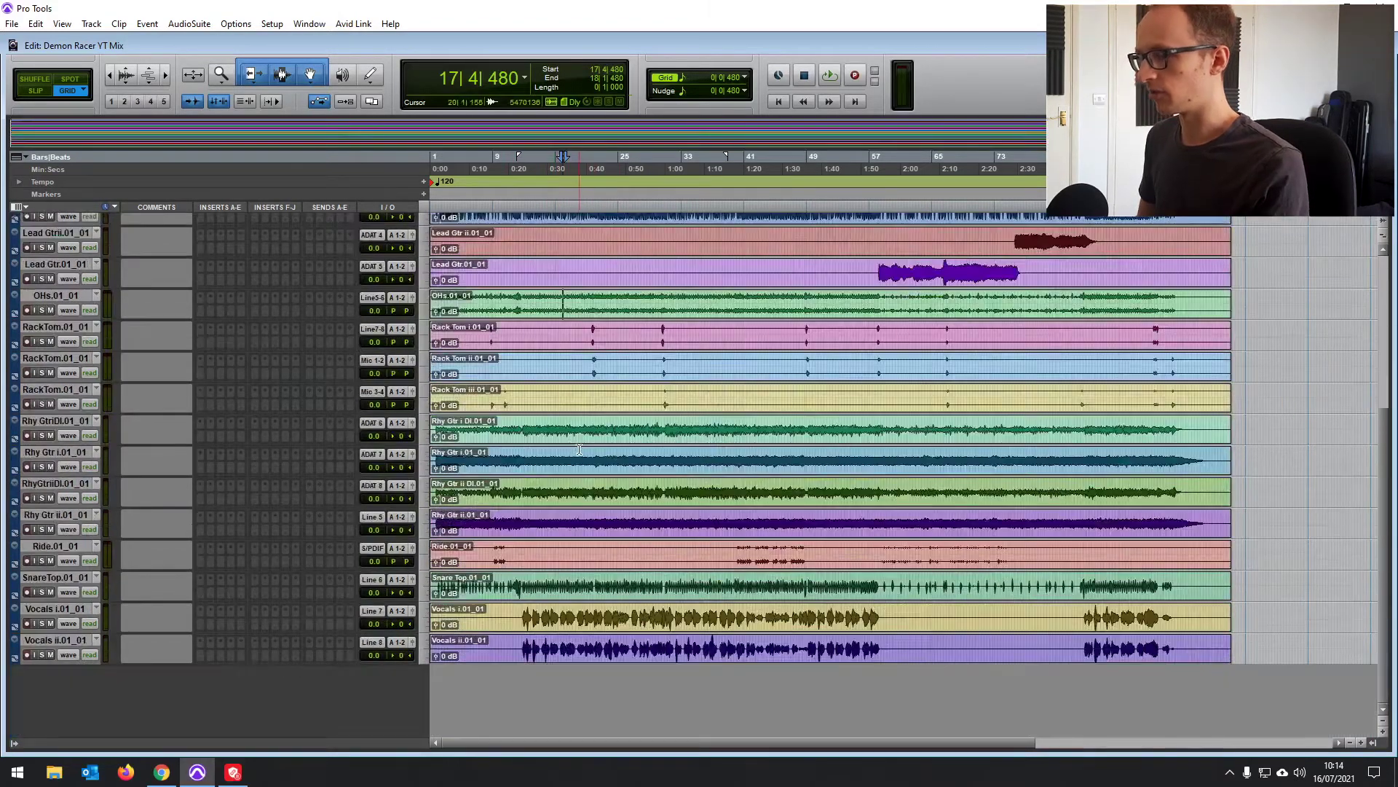
{"action": "scroll", "coordinate": [579, 449], "scroll_direction": "up", "scroll_amount": 5}
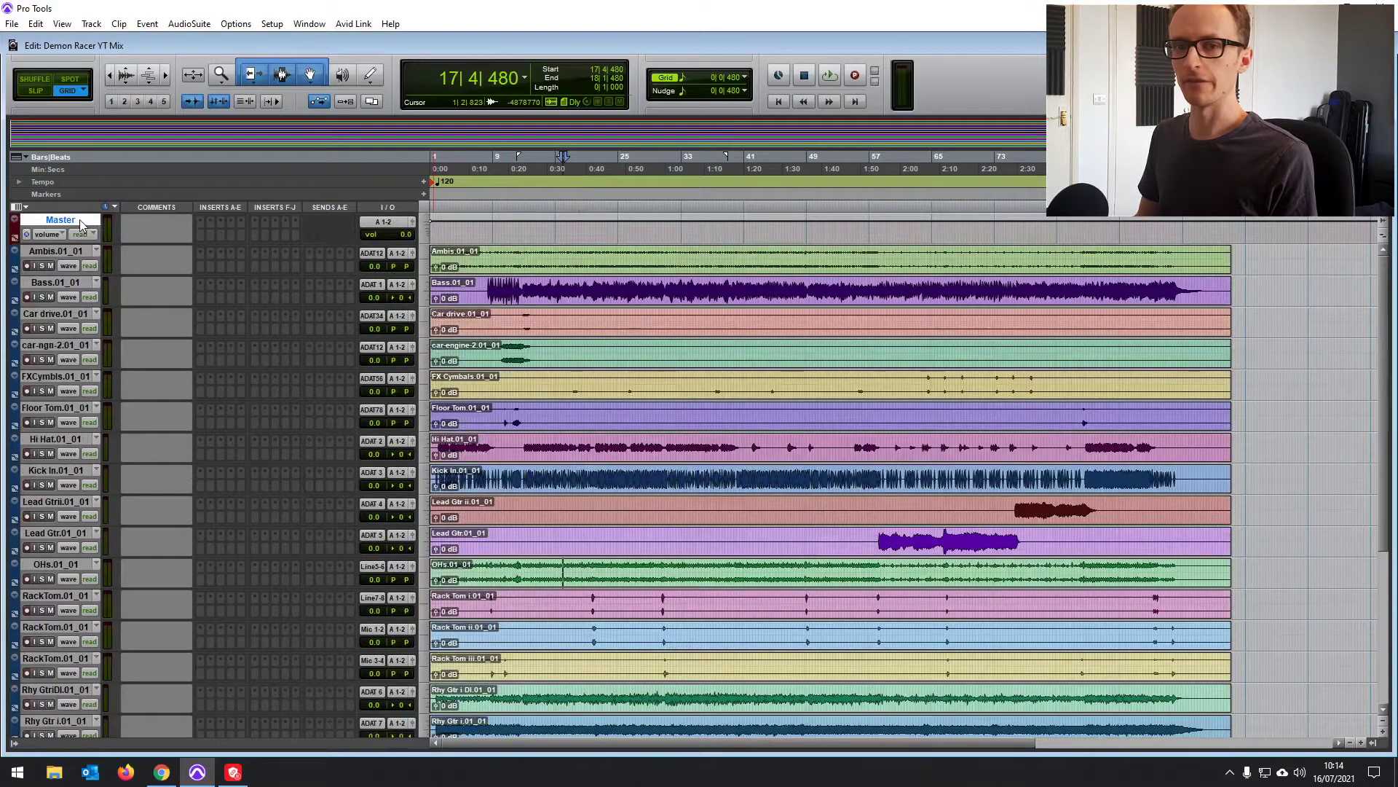
{"action": "left_click", "coordinate": [590, 246]}
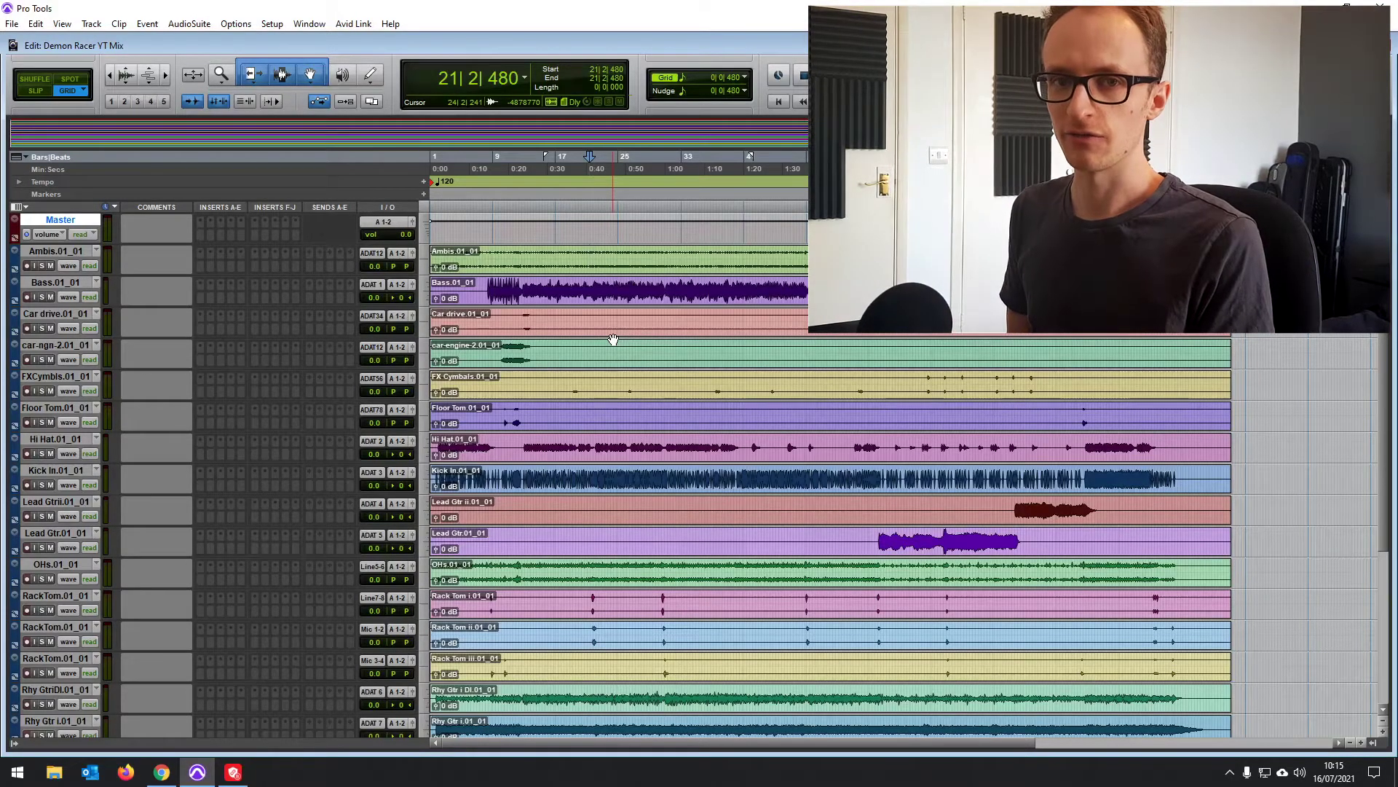
{"action": "left_click", "coordinate": [541, 262]}
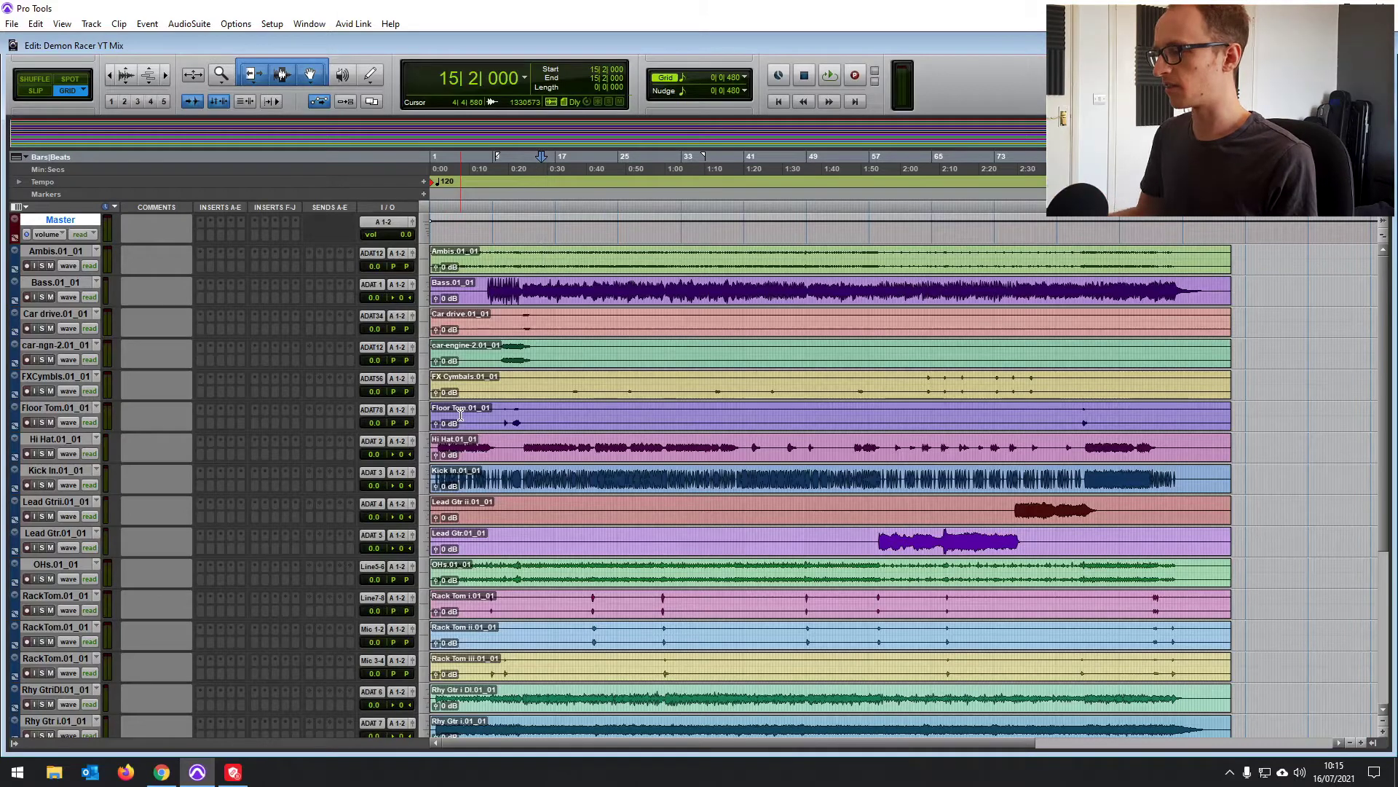
{"action": "scroll", "coordinate": [507, 456], "scroll_direction": "down", "scroll_amount": 1}
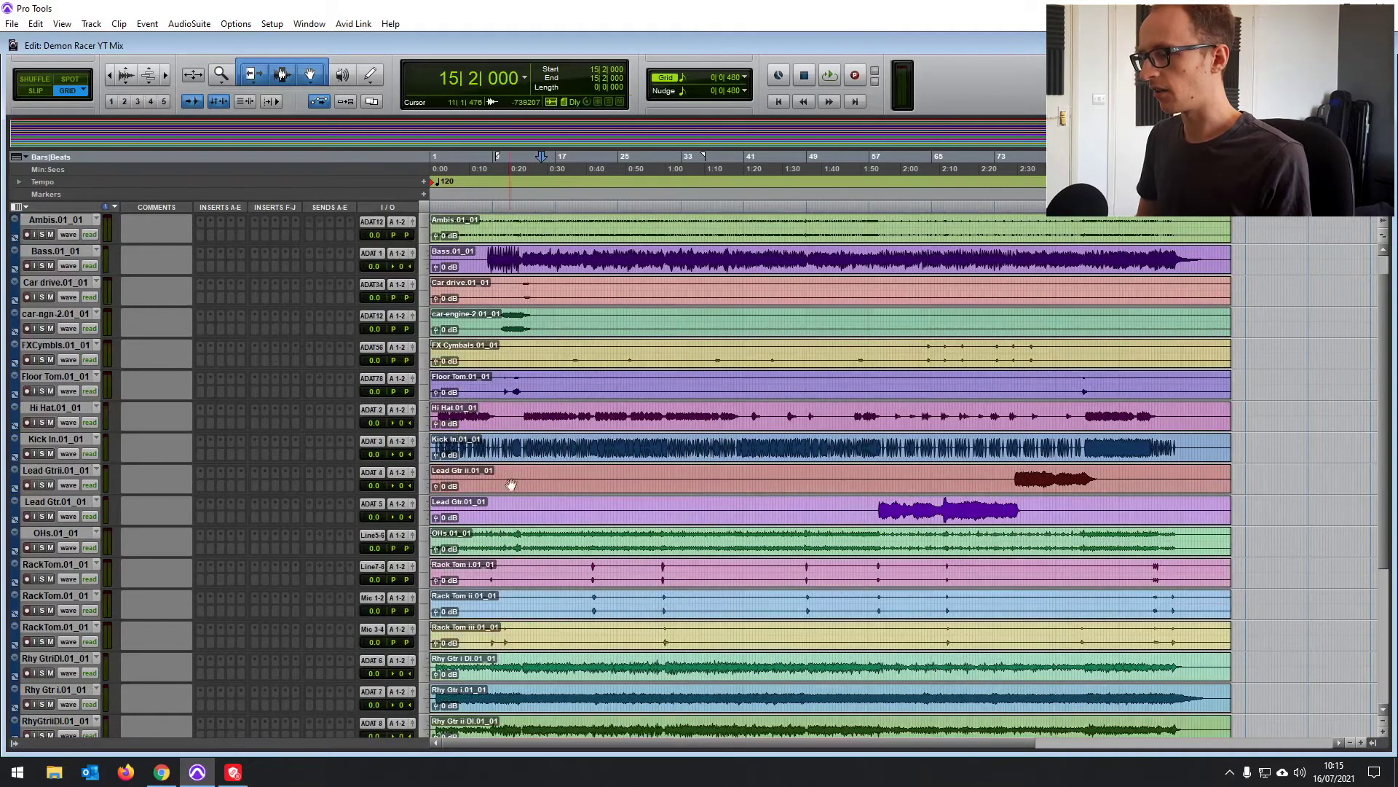
{"action": "scroll", "coordinate": [520, 473], "scroll_direction": "up", "scroll_amount": 1}
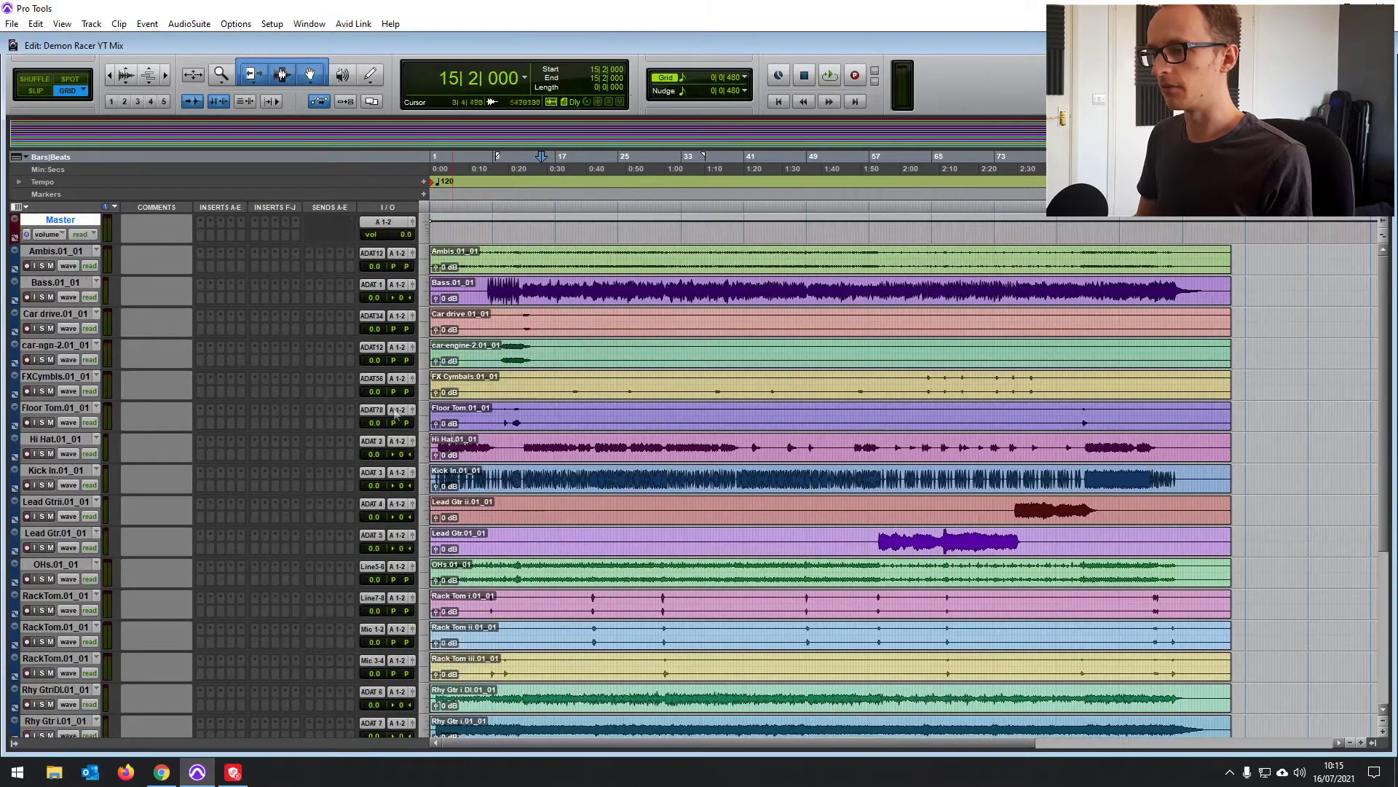
{"action": "scroll", "coordinate": [522, 343], "scroll_direction": "down", "scroll_amount": 4}
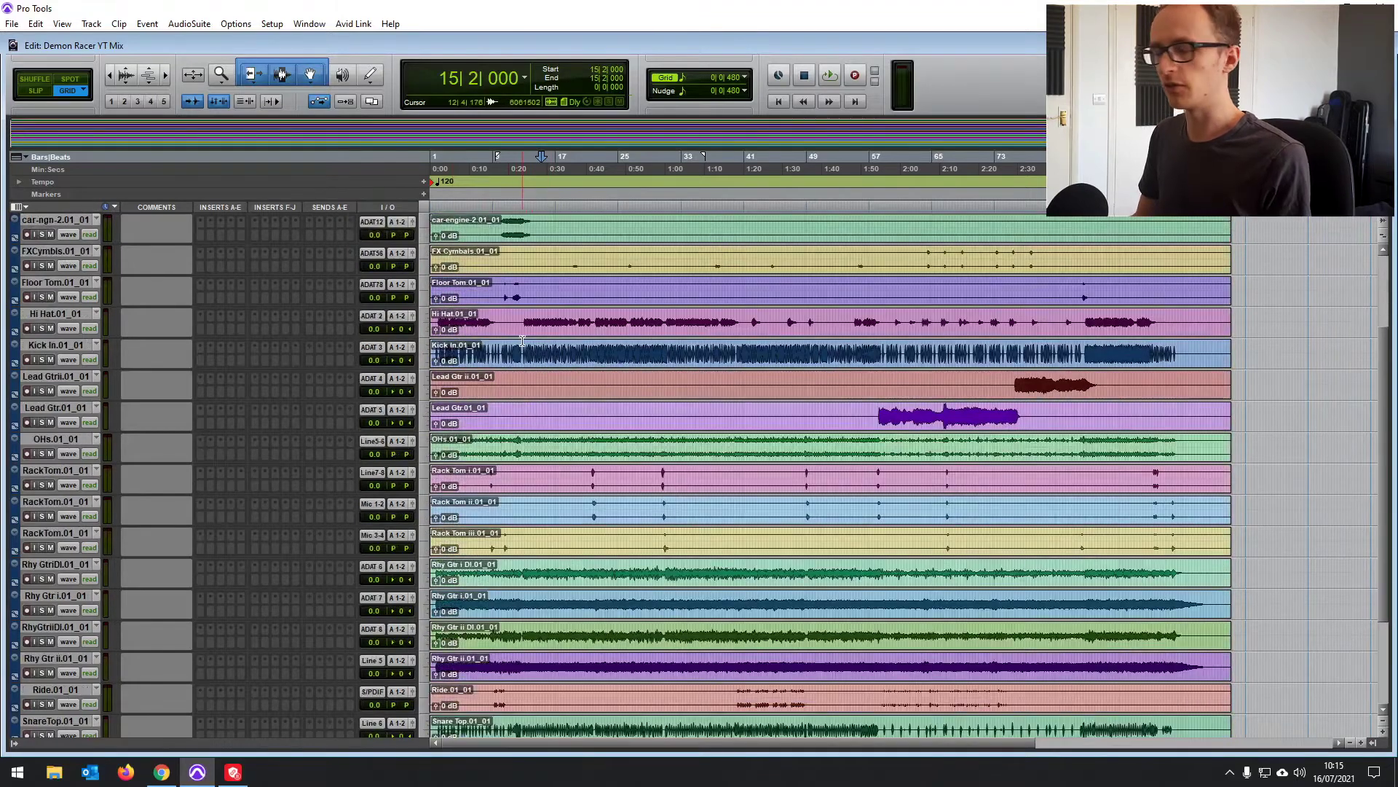
{"action": "scroll", "coordinate": [539, 437], "scroll_direction": "down", "scroll_amount": 5}
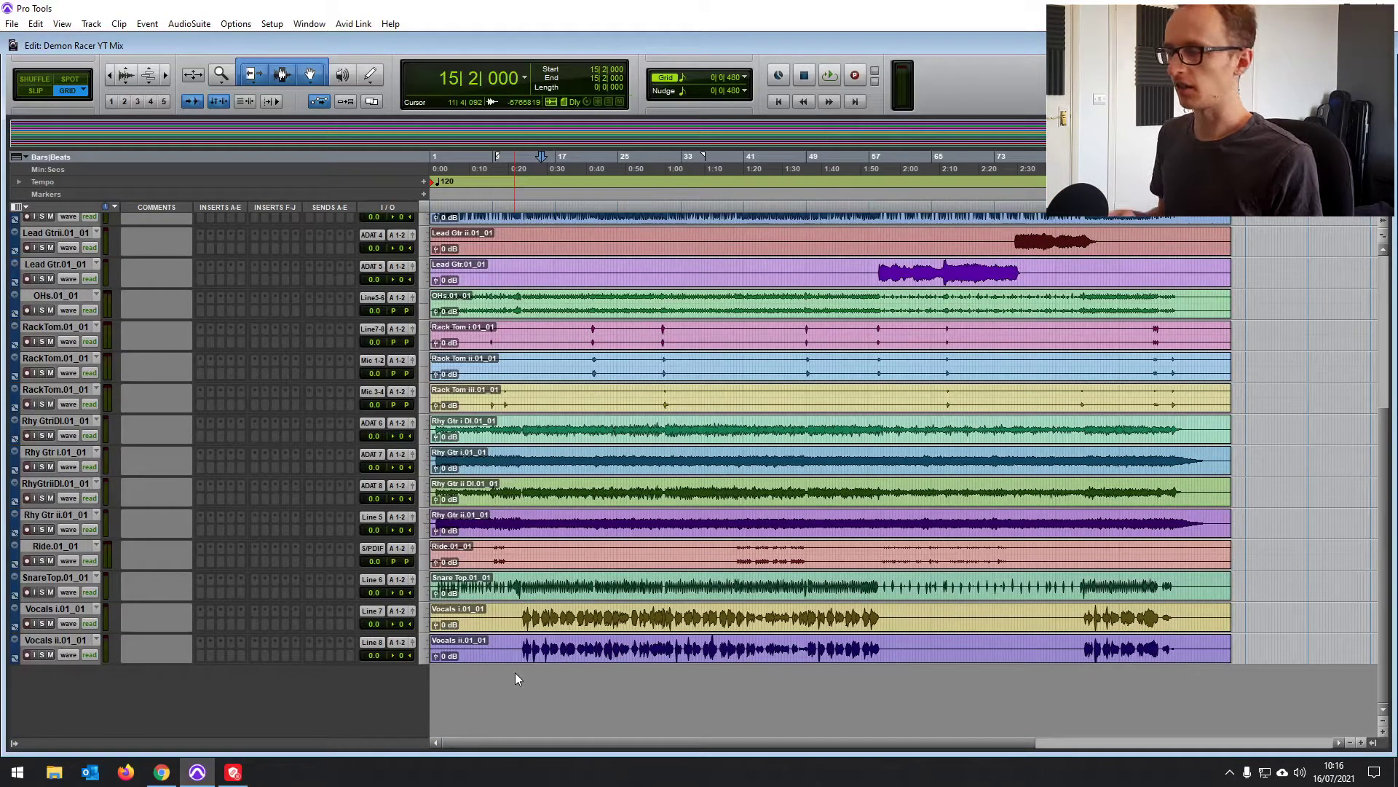
{"action": "scroll", "coordinate": [270, 567], "scroll_direction": "up", "scroll_amount": 5}
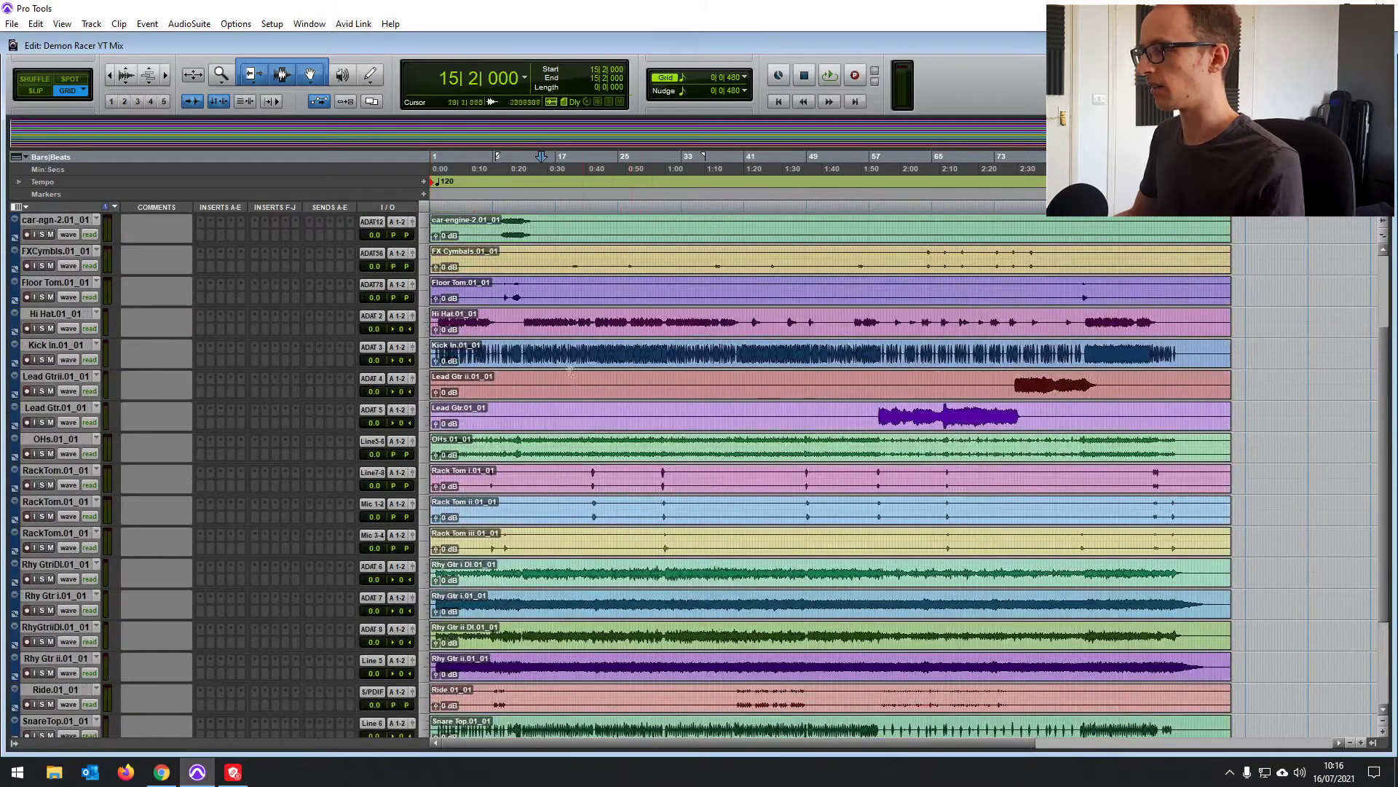
{"action": "scroll", "coordinate": [564, 351], "scroll_direction": "up", "scroll_amount": 4}
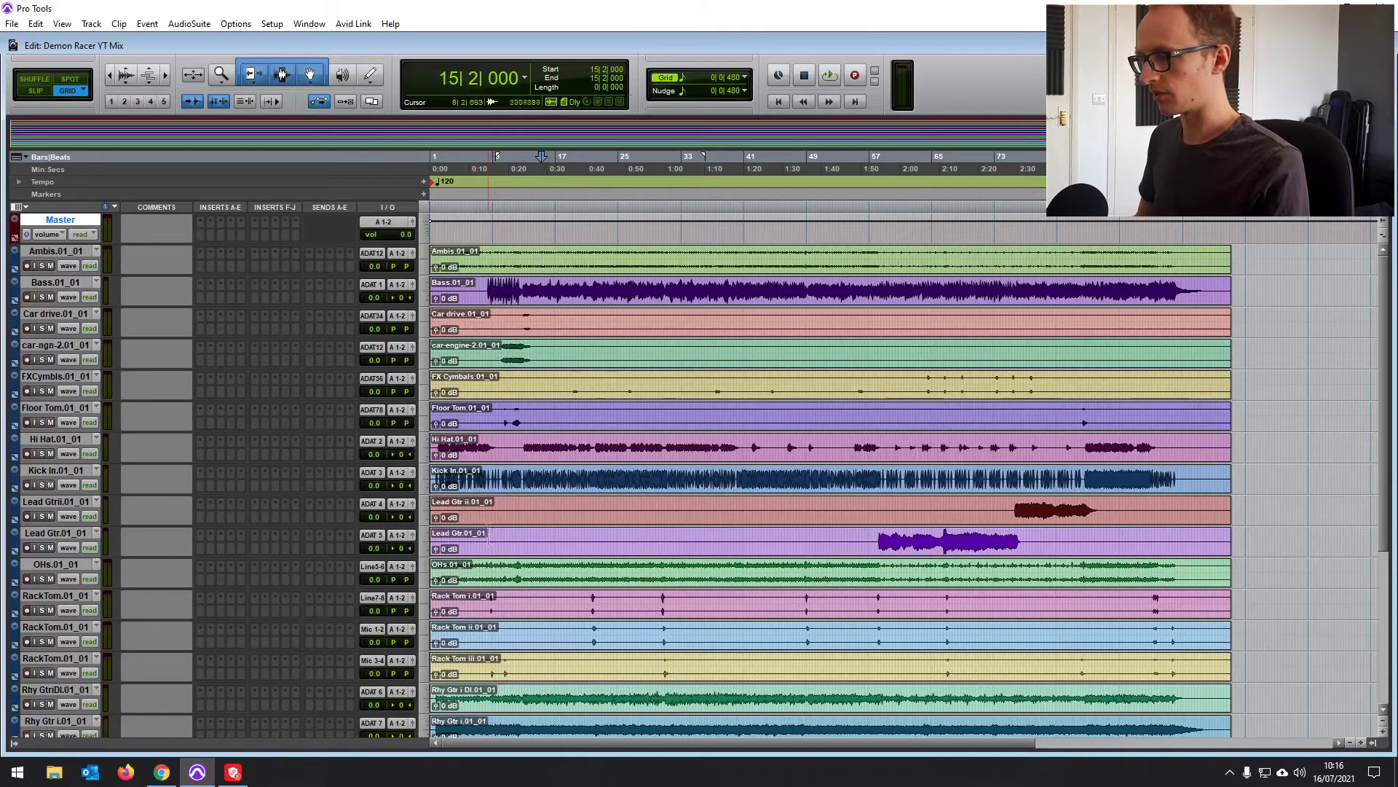
Move the Vocals i and Vocals ii tracks together to directly below the Master track.
{"action": "scroll", "coordinate": [499, 510], "scroll_direction": "down", "scroll_amount": 9}
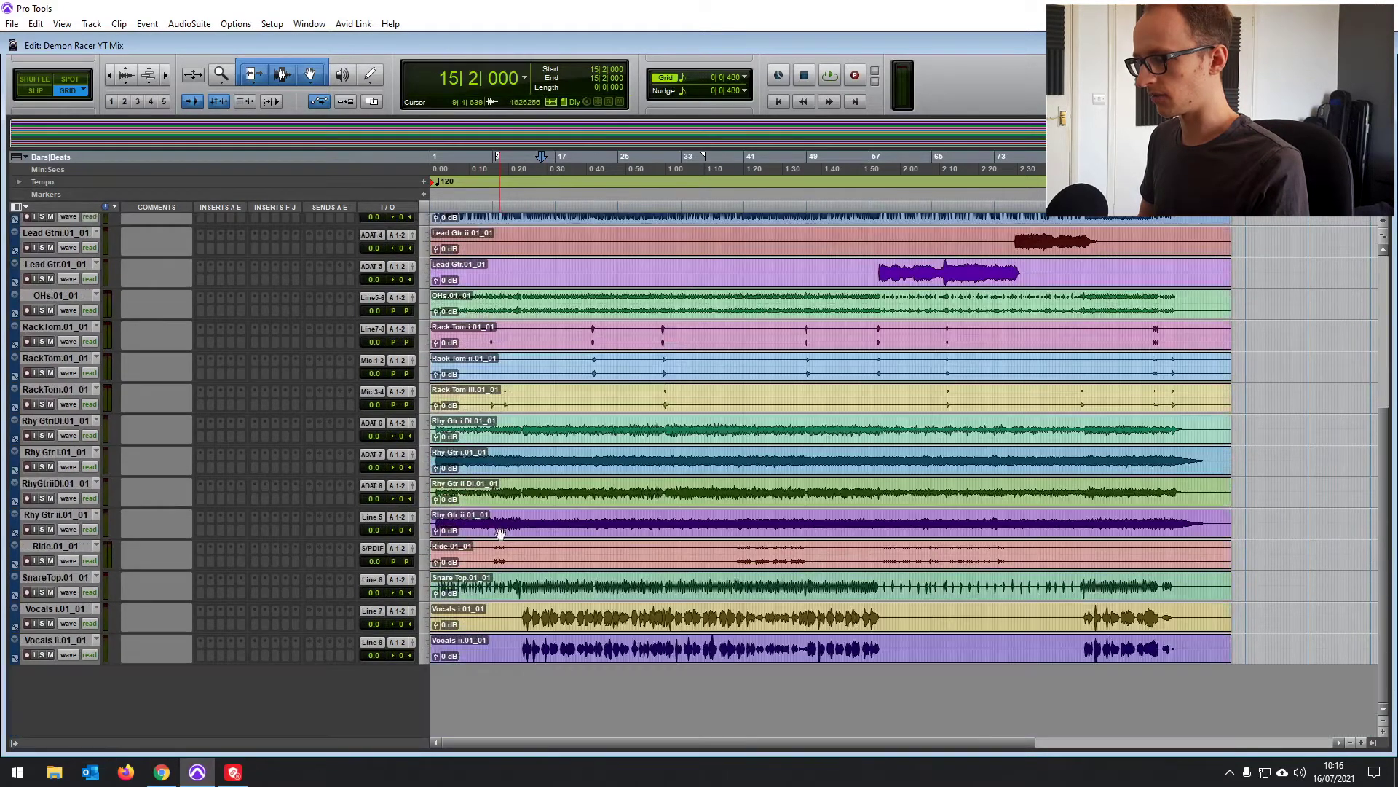
{"action": "left_click", "coordinate": [510, 616]}
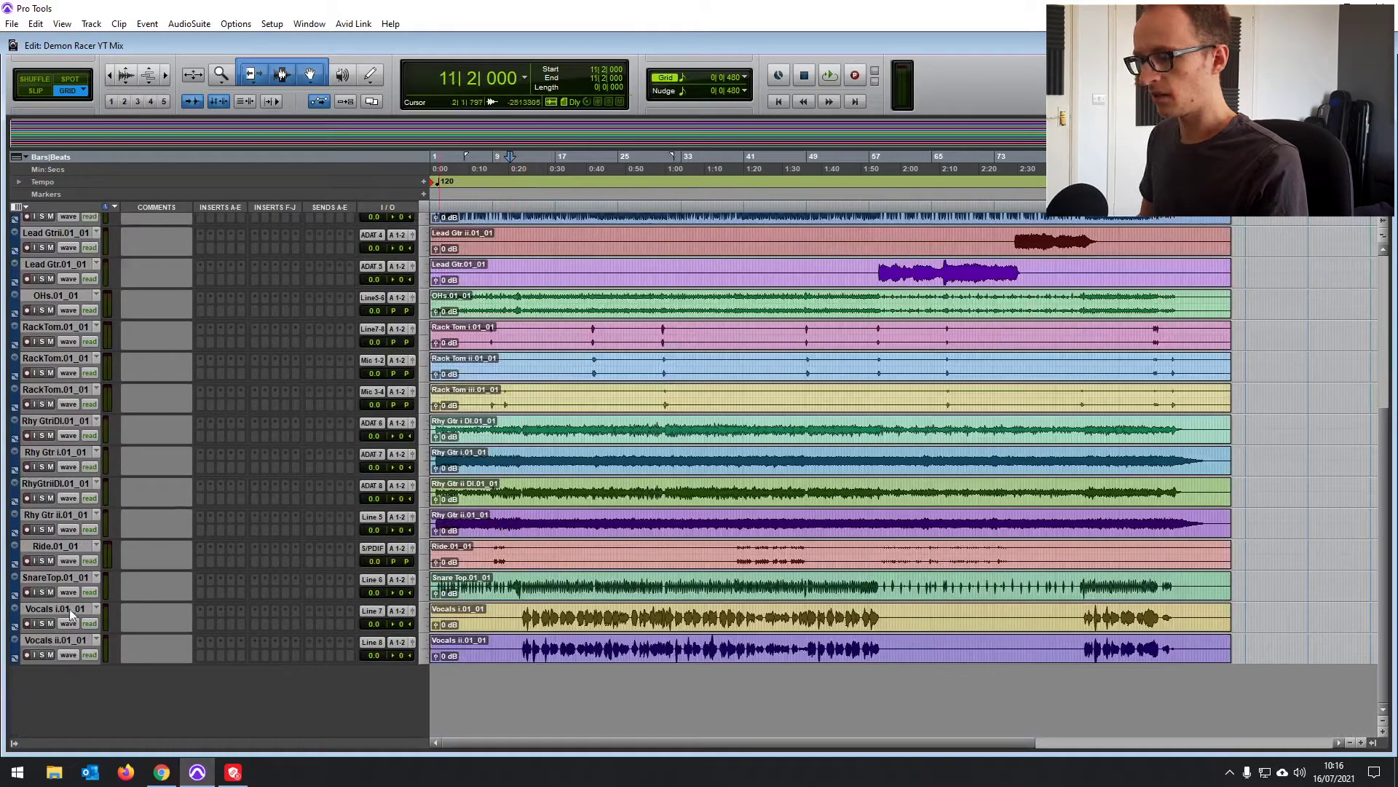
{"action": "left_click", "coordinate": [60, 643], "text": "shift"}
{"action": "left_click_drag", "start_coordinate": [58, 613], "coordinate": [69, 259]}
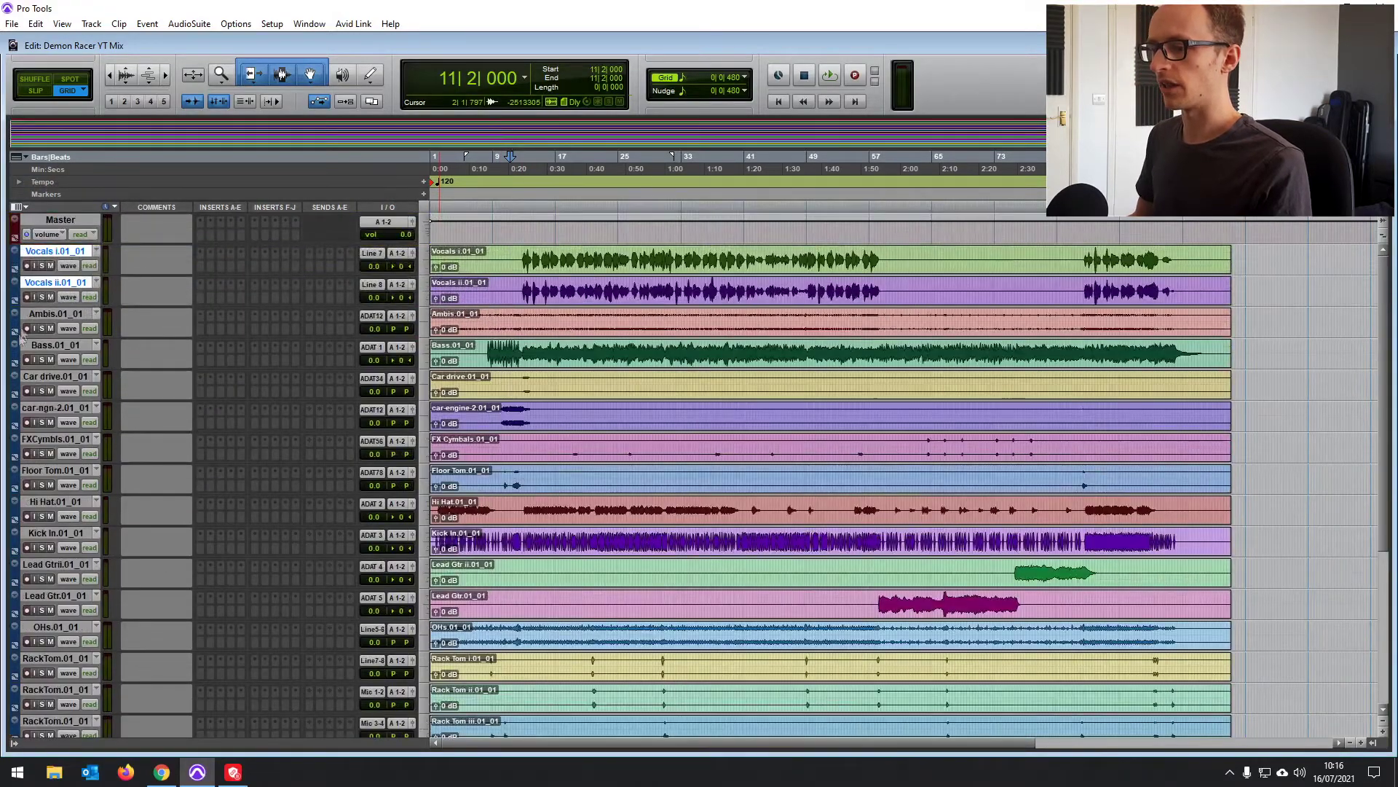
{"action": "left_click", "coordinate": [478, 324]}
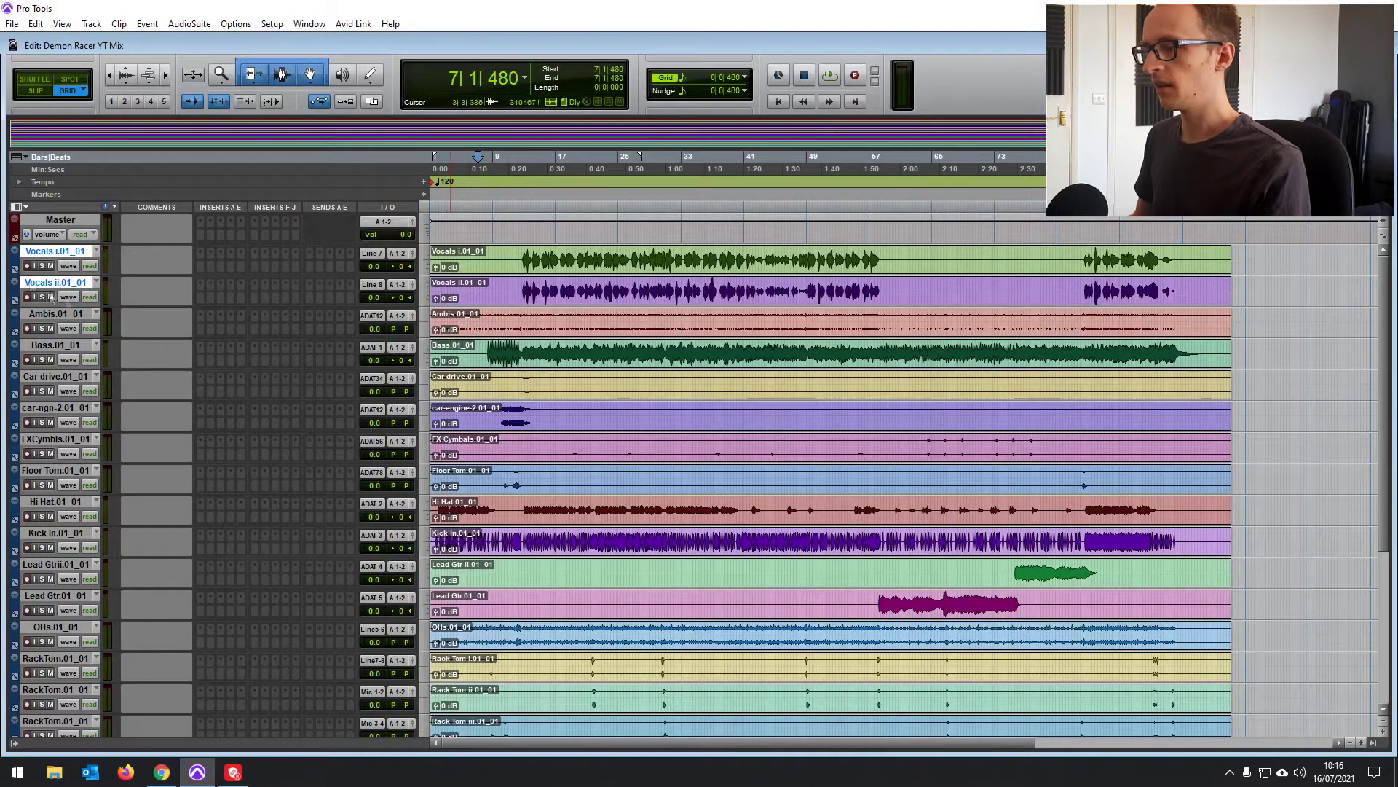
Reorder the tracks below the vocals as rhythm guitars, lead guitars, bass, drums and cymbals, with the car sound effects last.
{"action": "left_click", "coordinate": [59, 221]}
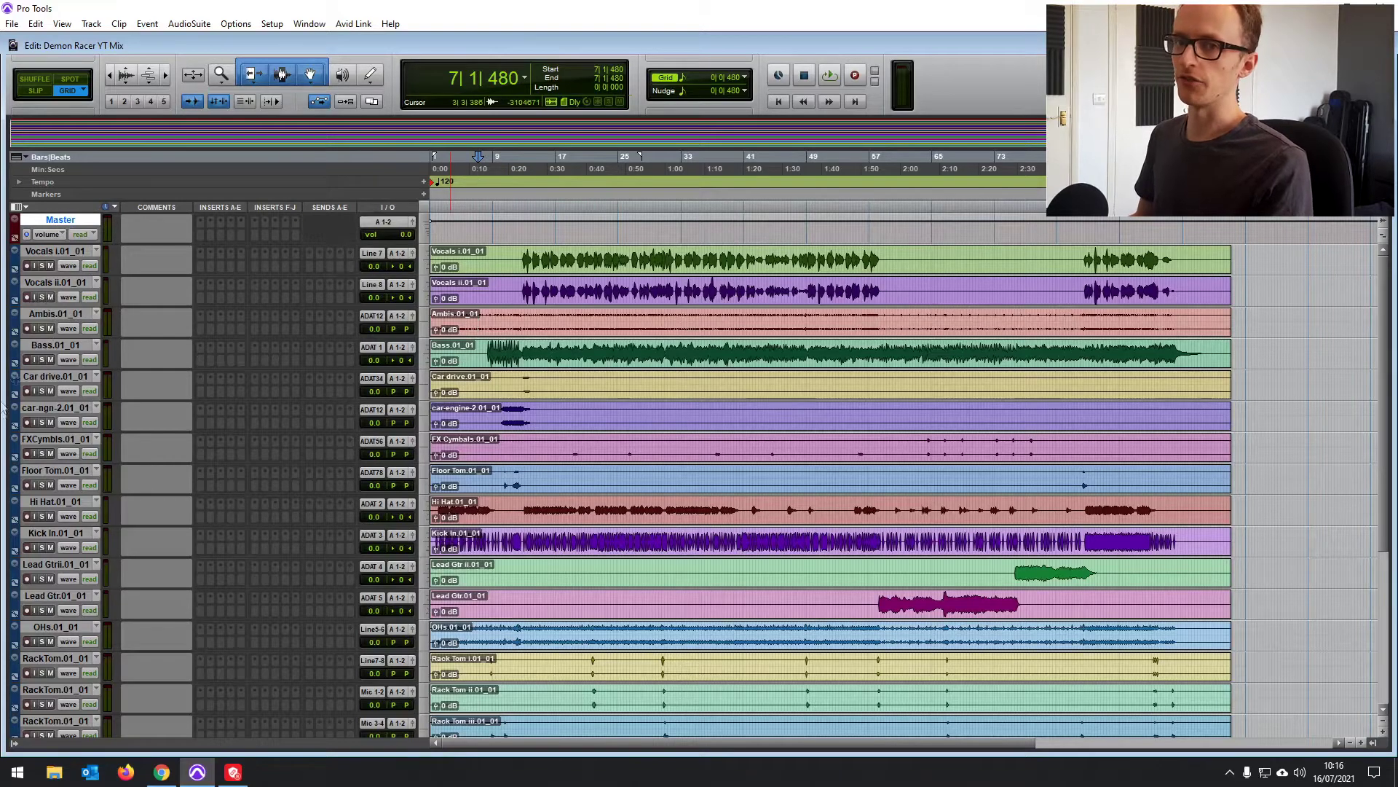
{"action": "left_click", "coordinate": [530, 256]}
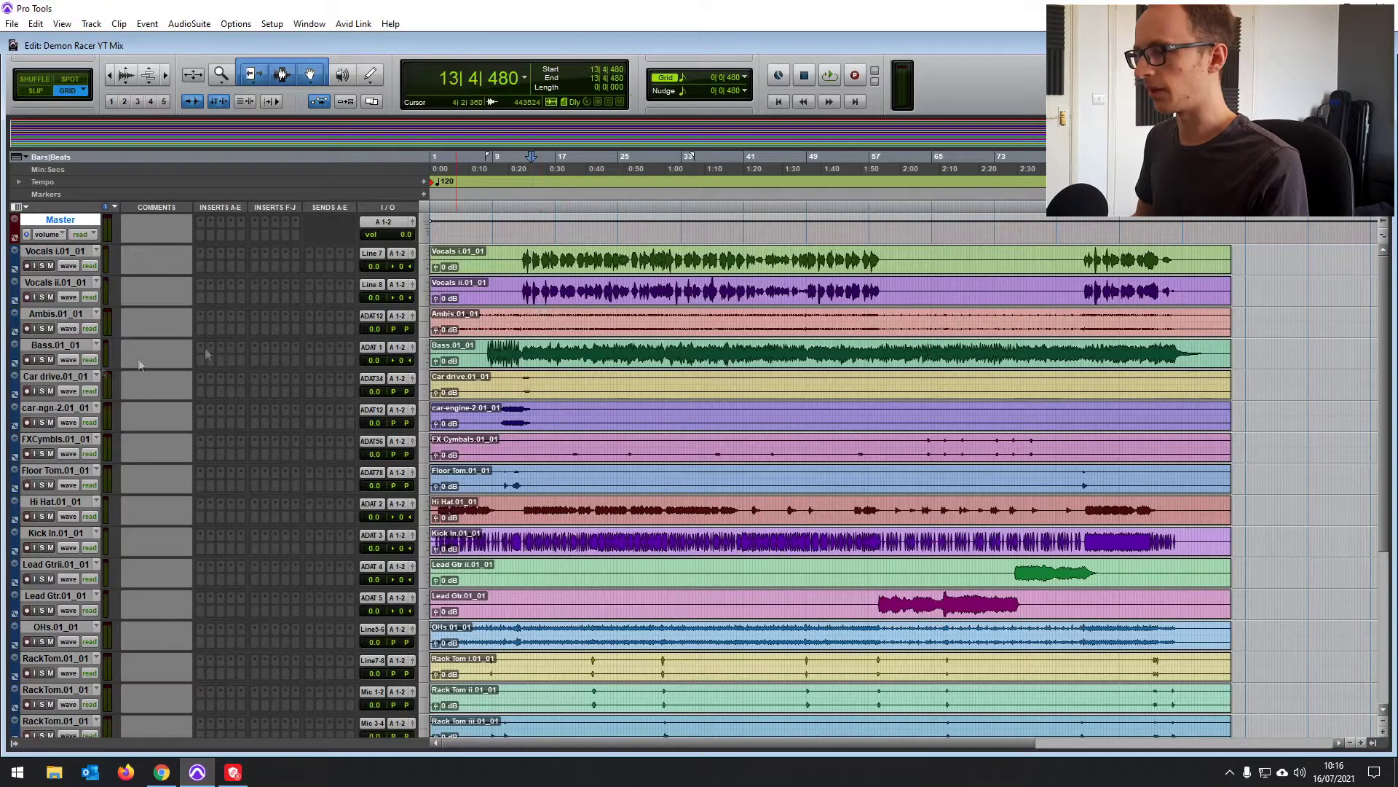
{"action": "left_click", "coordinate": [474, 347]}
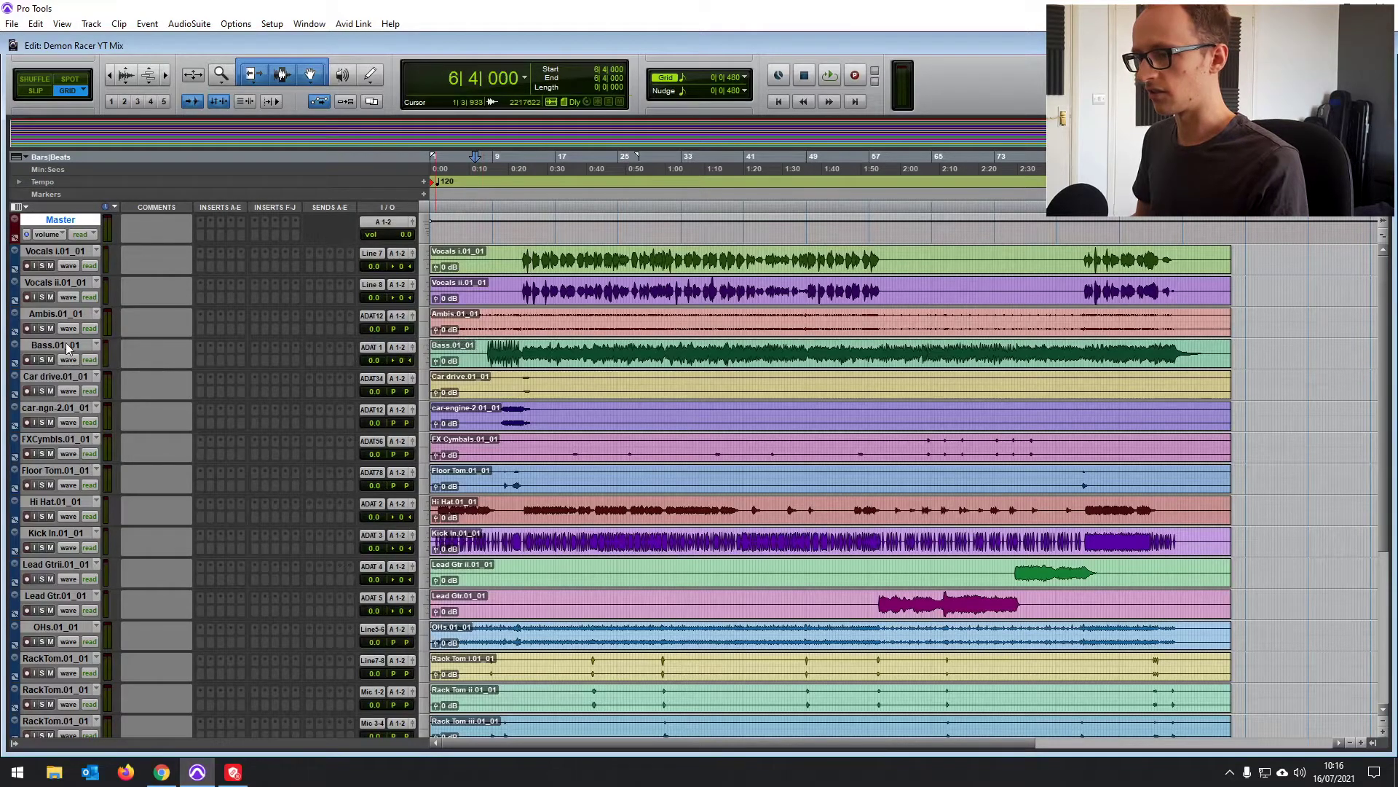
{"action": "left_click_drag", "start_coordinate": [66, 342], "coordinate": [65, 553]}
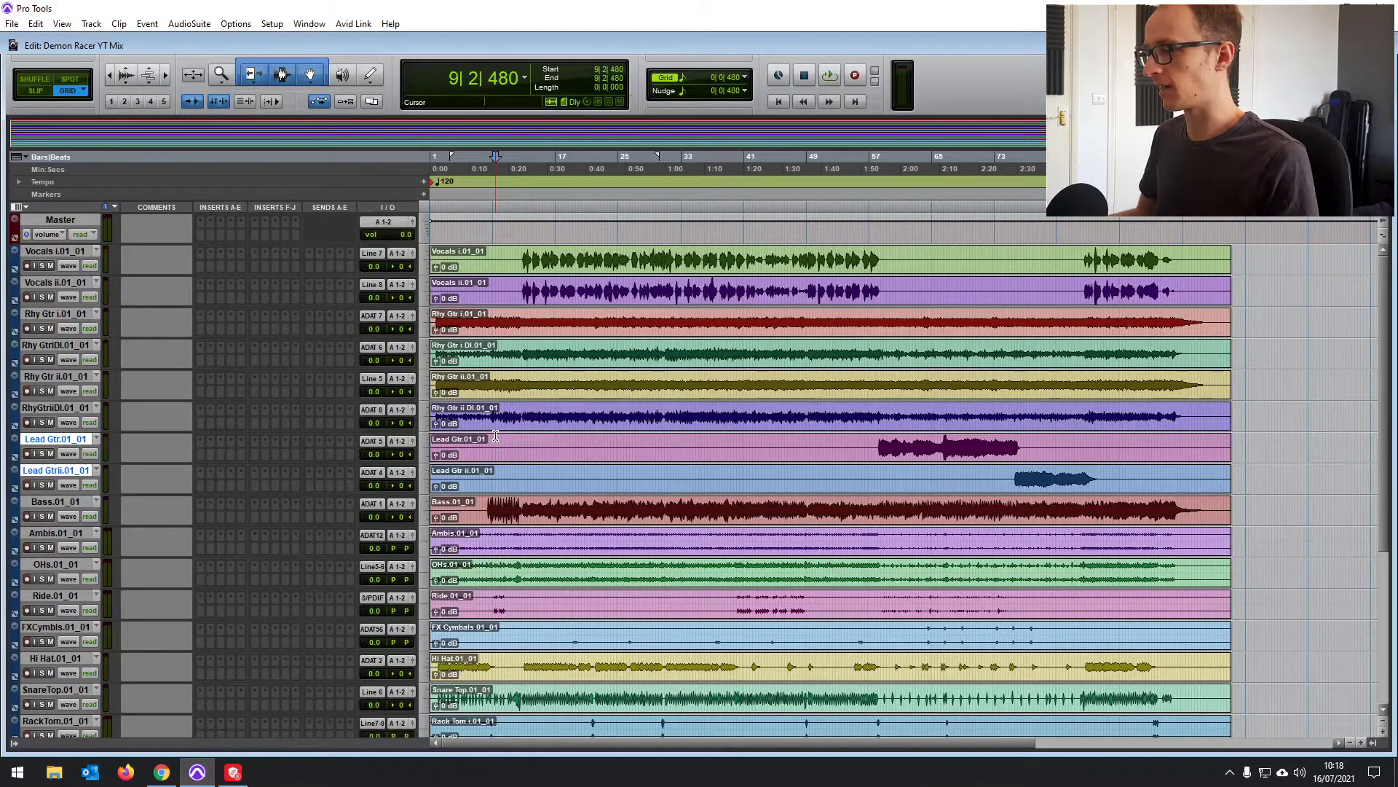
{"action": "left_click", "coordinate": [514, 446]}
{"action": "scroll", "coordinate": [515, 443], "scroll_direction": "down", "scroll_amount": 5}
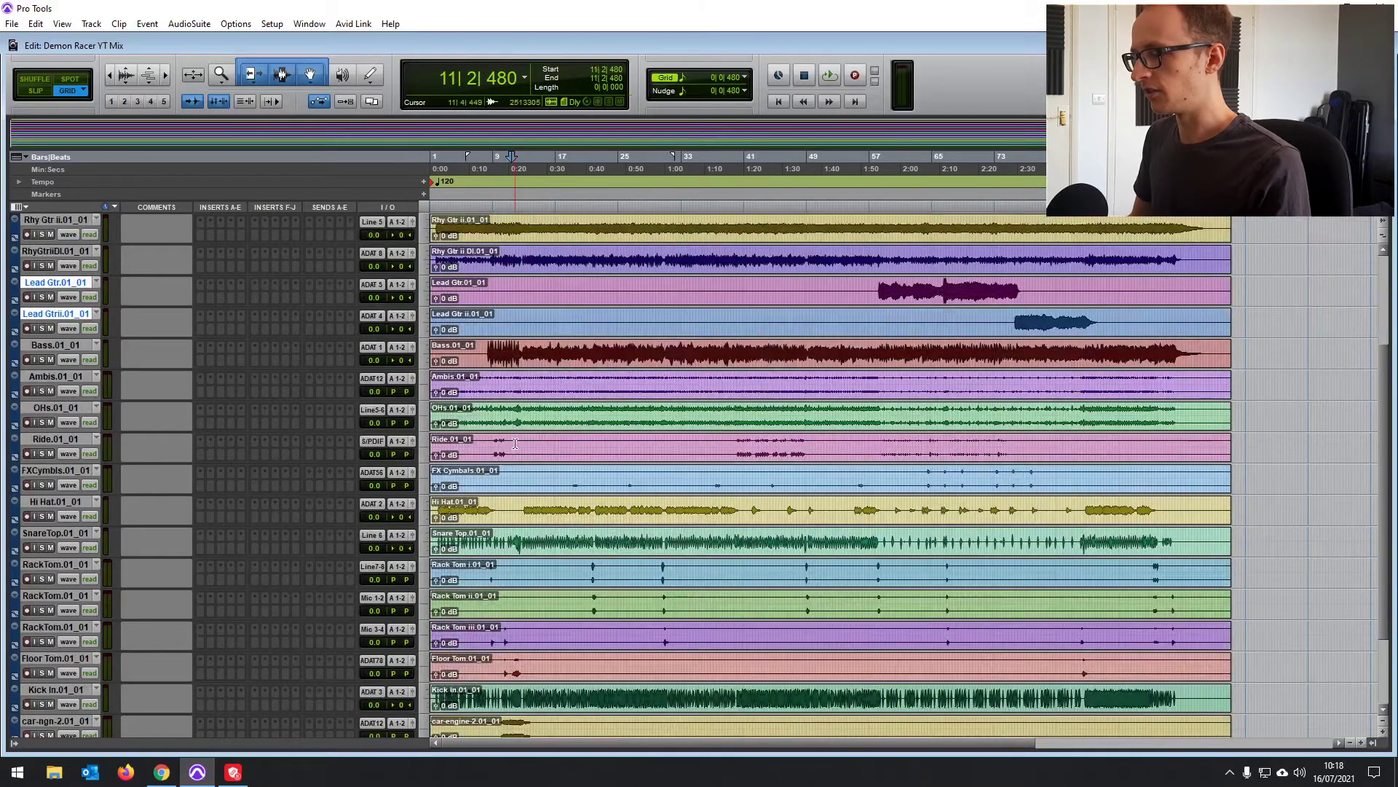
{"action": "scroll", "coordinate": [514, 444], "scroll_direction": "down", "scroll_amount": 4}
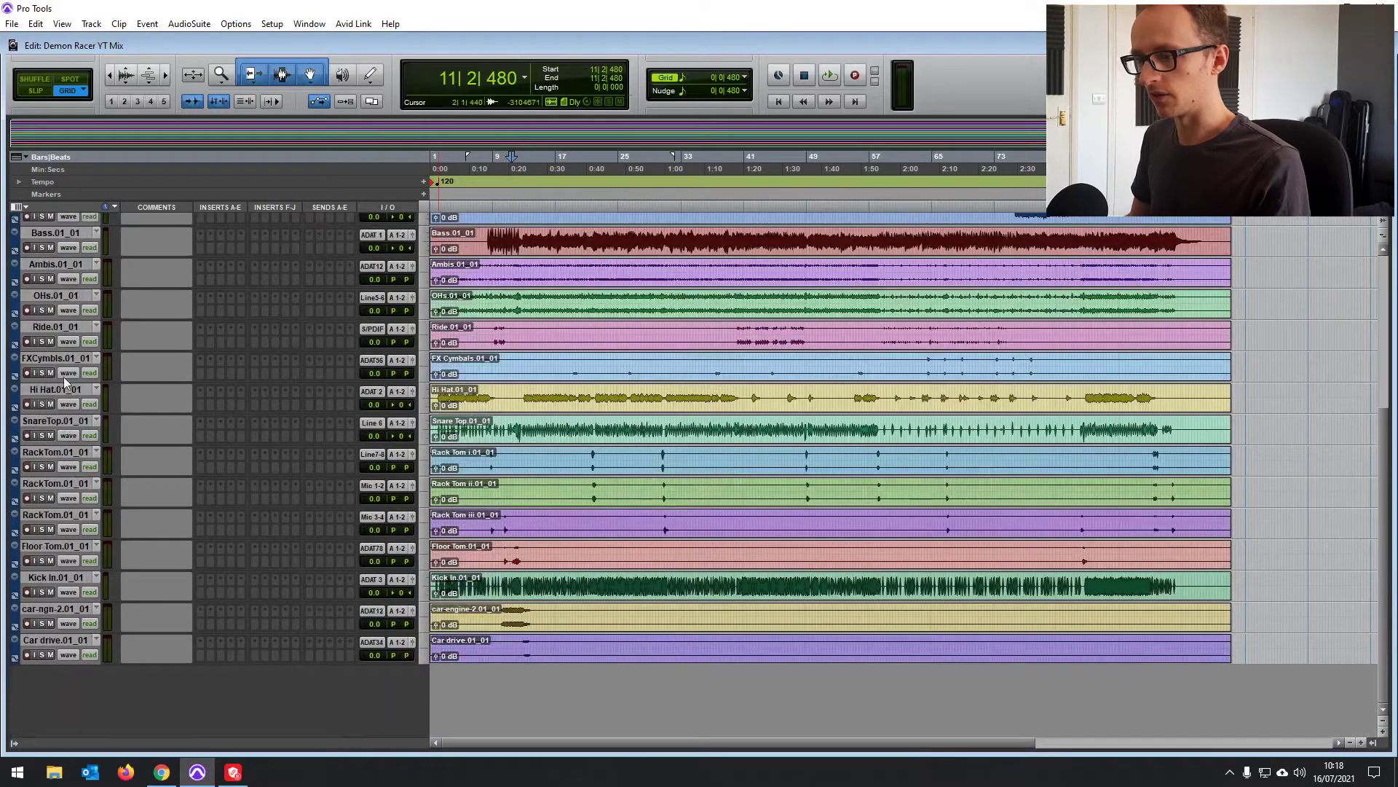
Color-code the drum tracks from Ambis to Kick In violet and the Bass track red.
{"action": "left_click", "coordinate": [68, 641], "text": "shift"}
{"action": "left_click", "coordinate": [65, 235]}
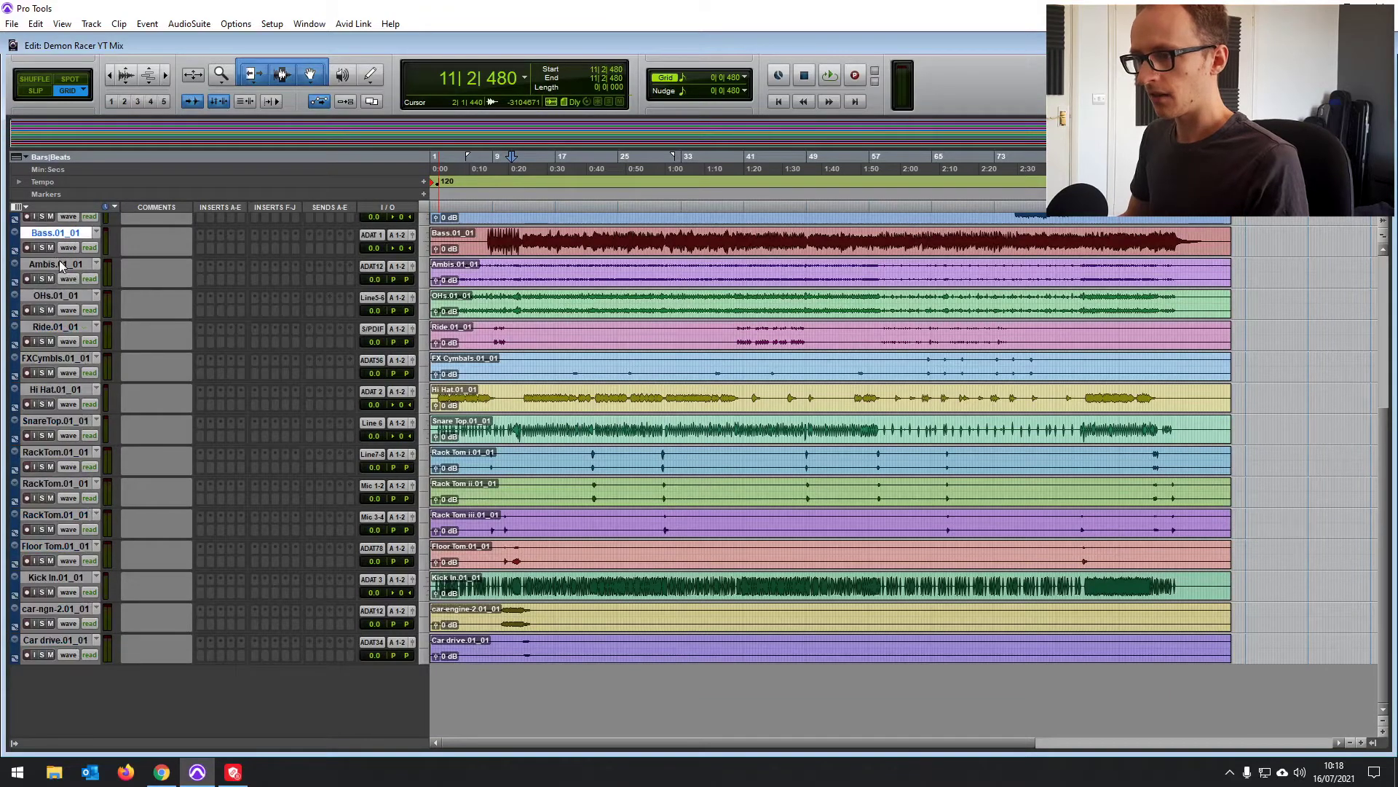
{"action": "left_click", "coordinate": [60, 266]}
{"action": "left_click", "coordinate": [56, 581], "text": "shift"}
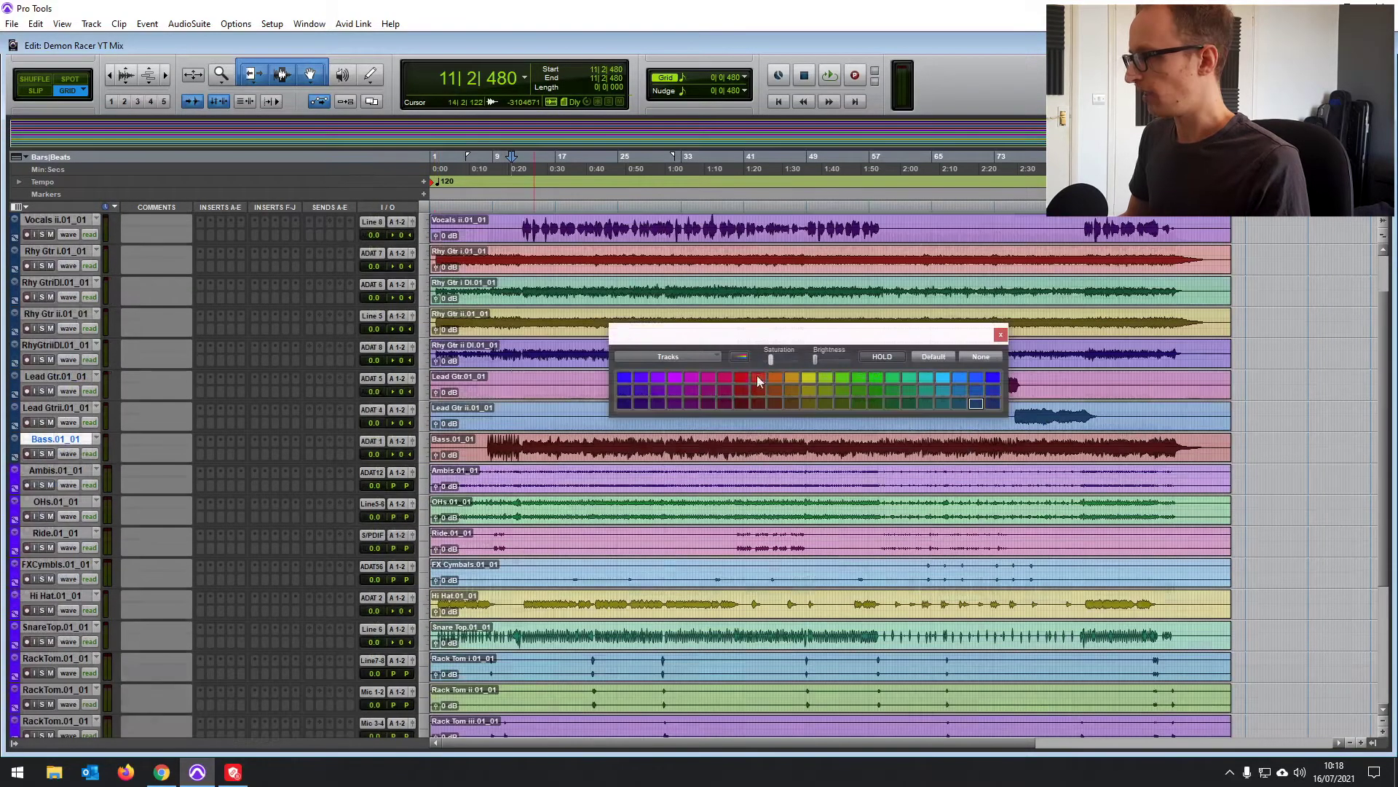
{"action": "left_click", "coordinate": [741, 378]}
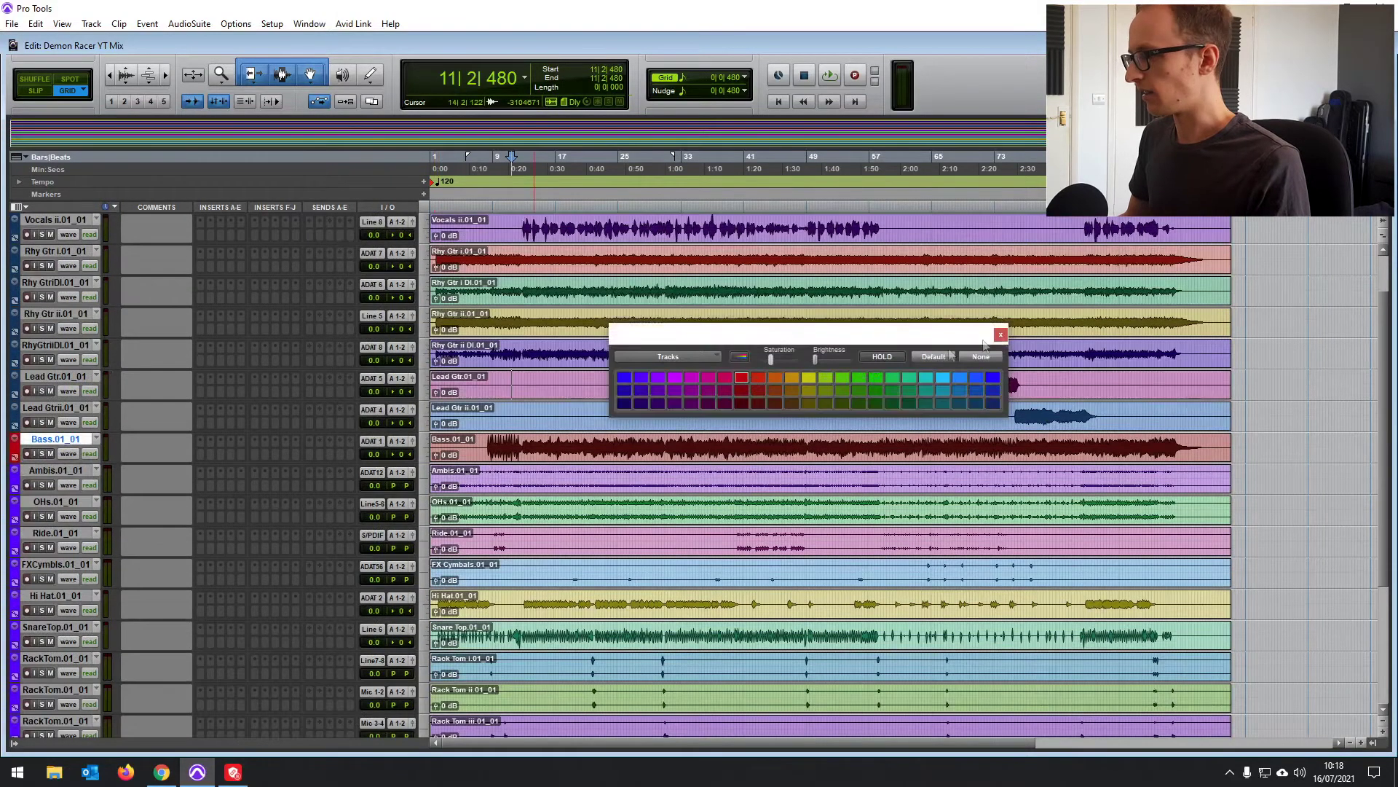
{"action": "left_click", "coordinate": [1000, 335]}
Color-code all rhythm and lead guitar tracks, from Rhy Gtr i to Lead Gtr ii, green.
{"action": "scroll", "coordinate": [999, 339], "scroll_direction": "up", "scroll_amount": 1}
{"action": "left_click", "coordinate": [55, 470]}
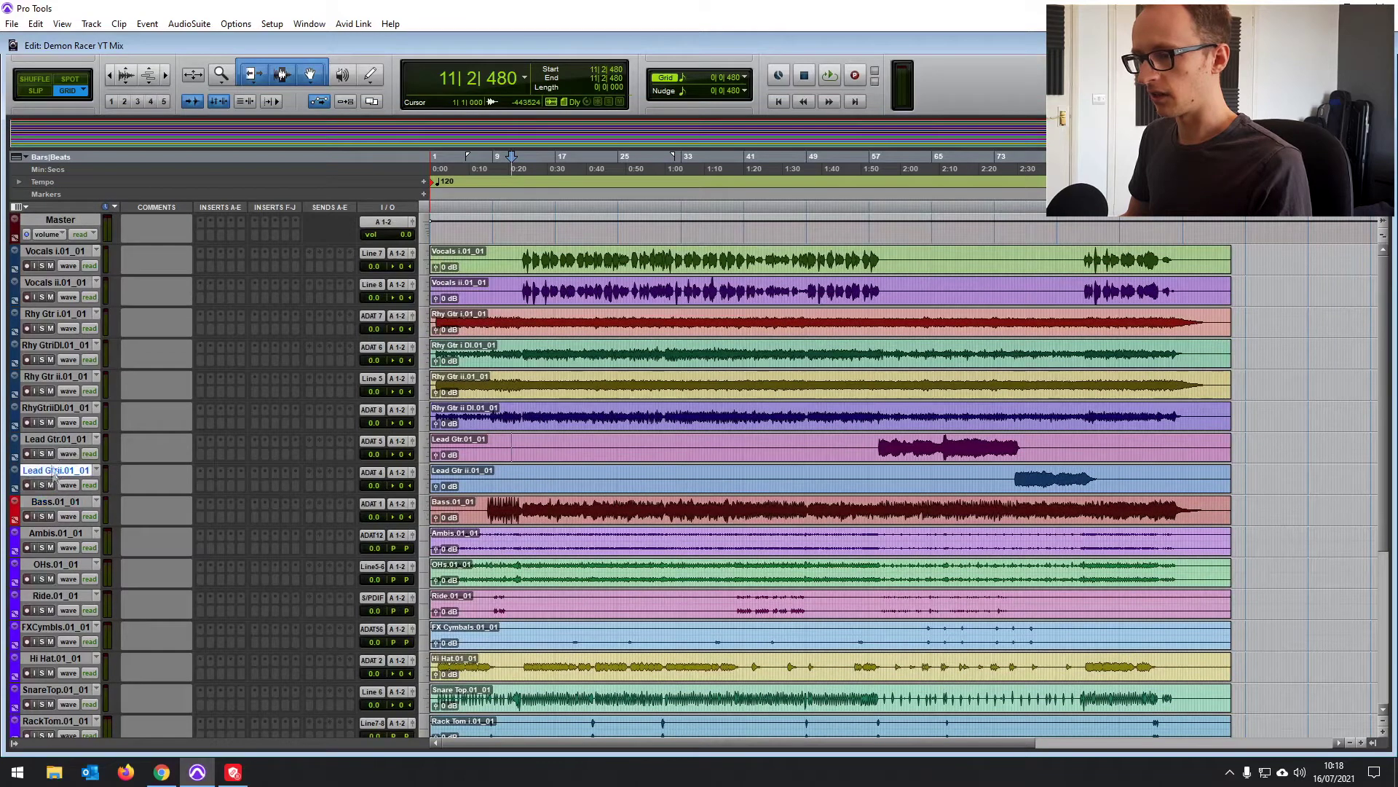
{"action": "left_click", "coordinate": [53, 320], "text": "shift"}
{"action": "double_click", "coordinate": [15, 324]}
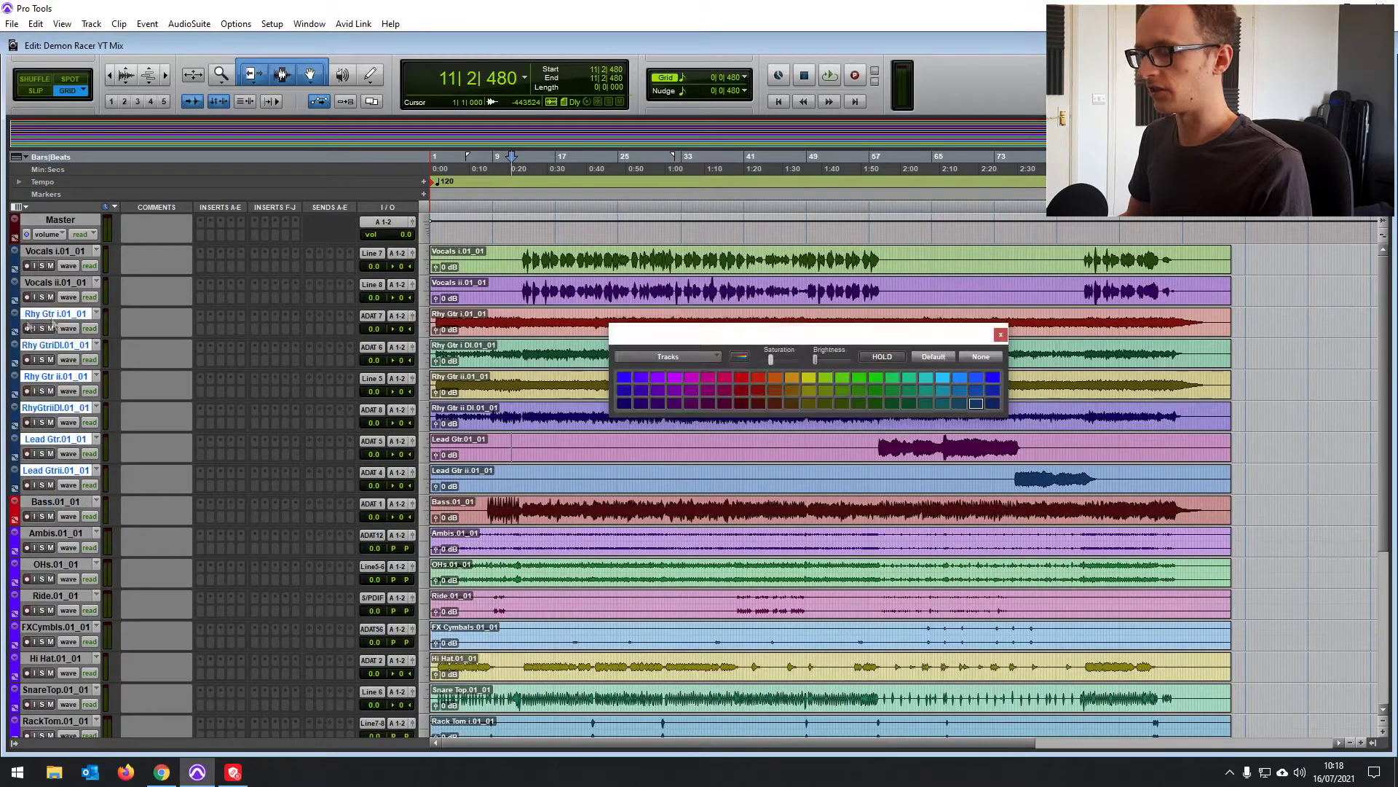
{"action": "left_click", "coordinate": [856, 384]}
{"action": "left_click", "coordinate": [1001, 334]}
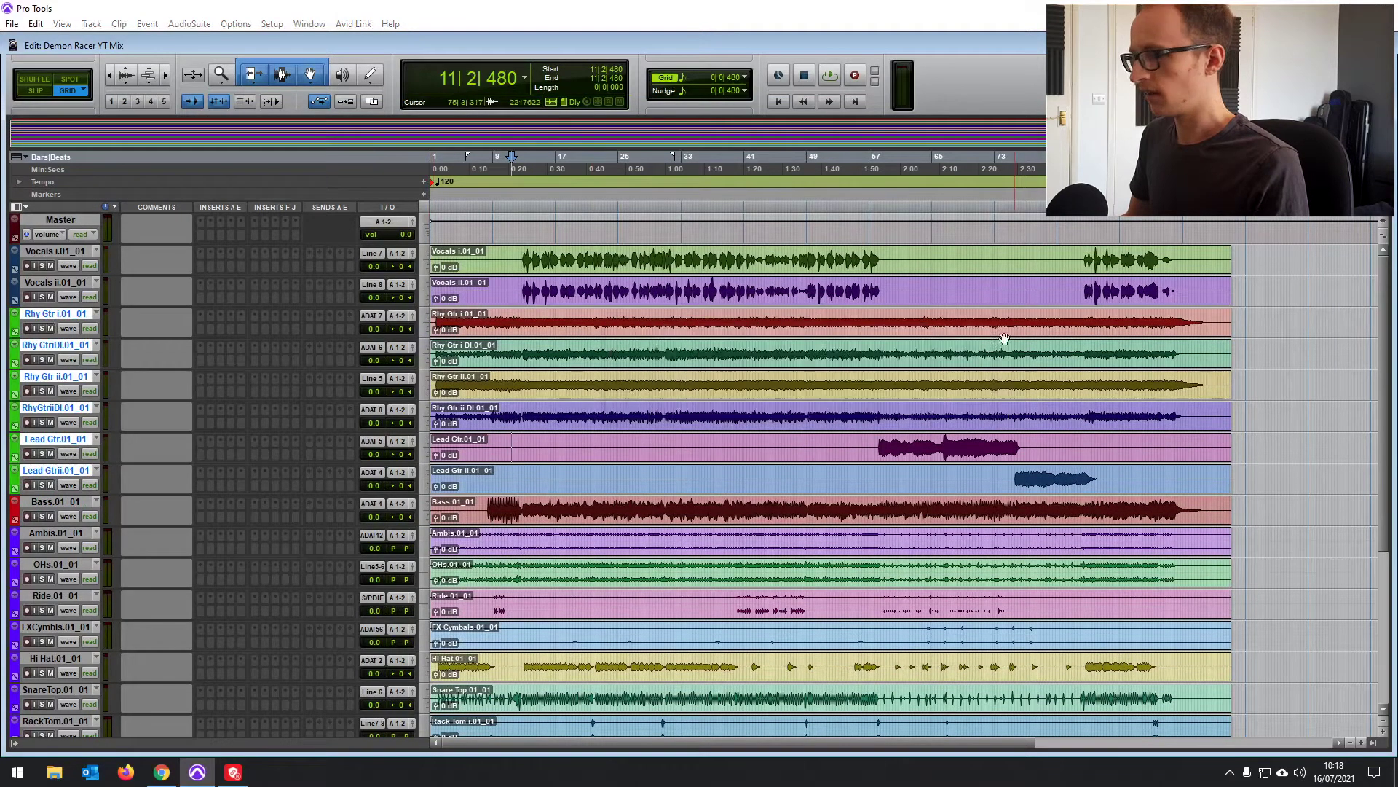
Color-code the Vocals i and Vocals ii tracks bright blue.
{"action": "left_click", "coordinate": [71, 283]}
{"action": "left_click", "coordinate": [58, 252], "text": "shift"}
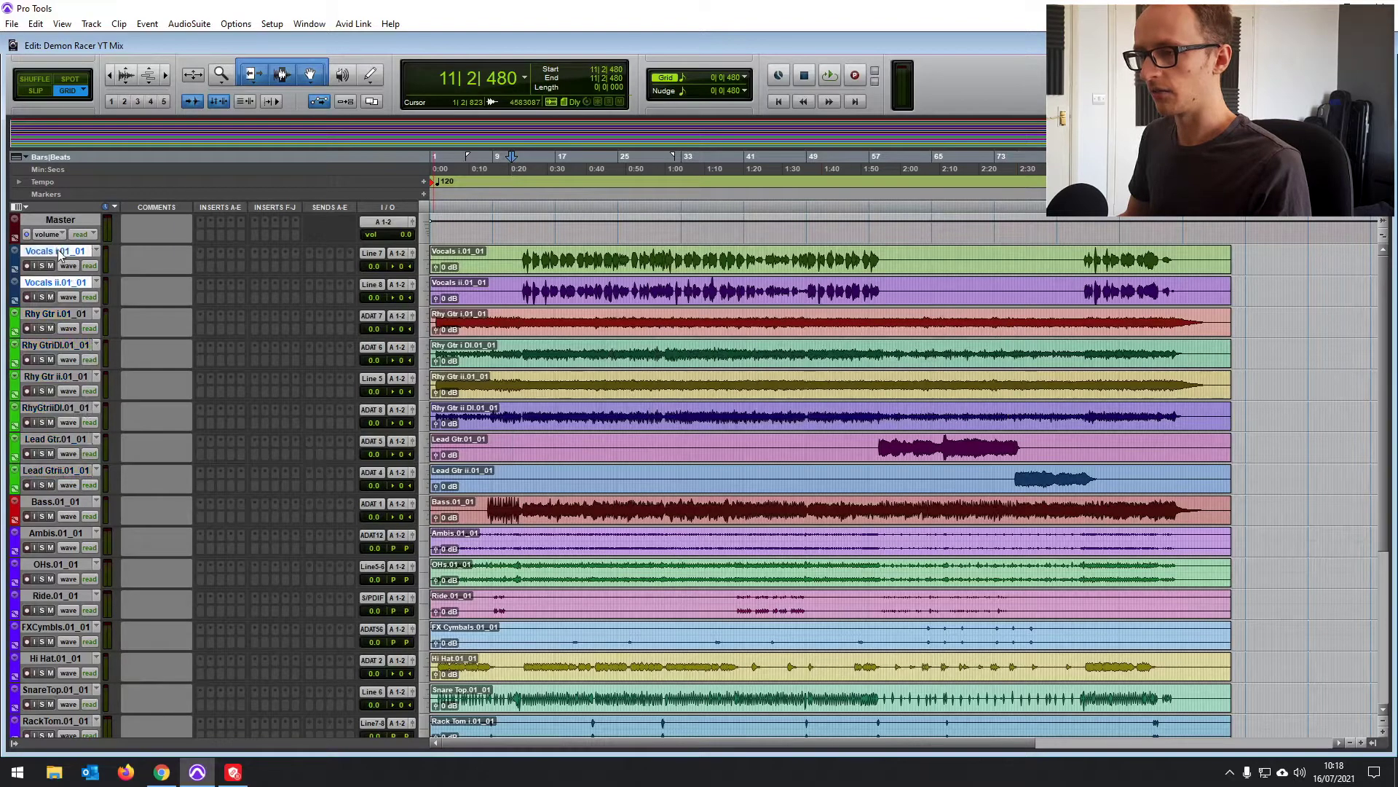
{"action": "double_click", "coordinate": [16, 261]}
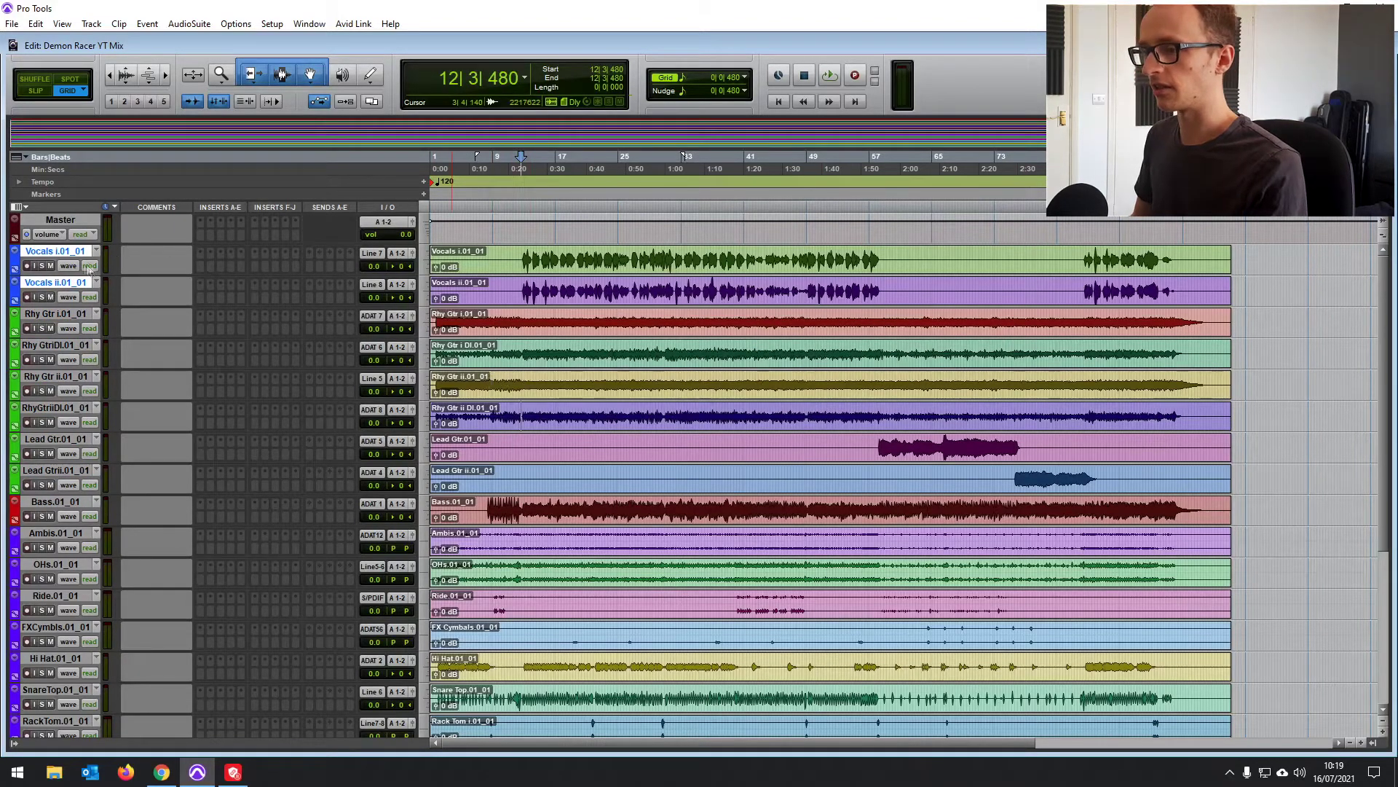
Create a Mix/Edit group named Vocals from the two selected vocal tracks.
{"action": "key", "text": "ctrl+g"}
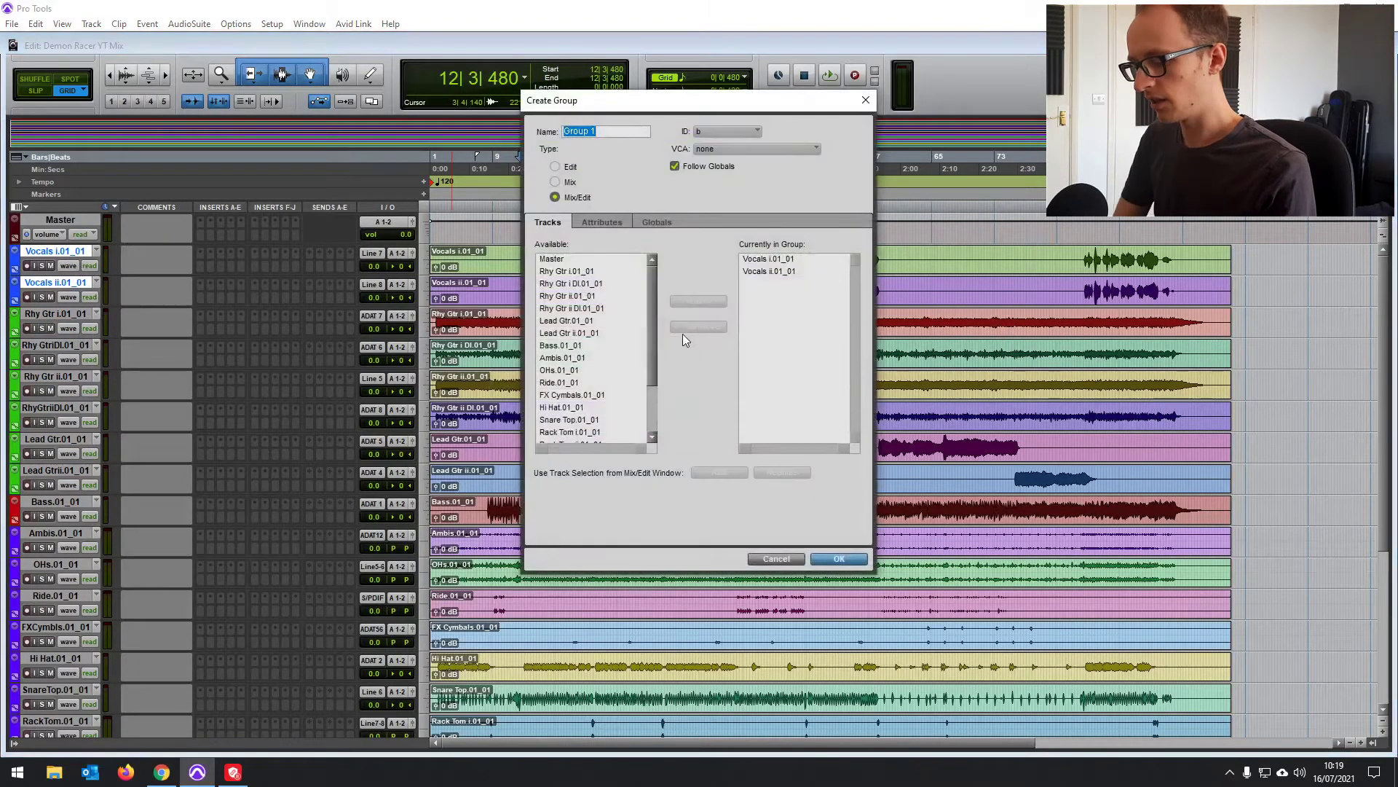
{"action": "type", "text": "Vocals"}
{"action": "key", "text": "Return"}
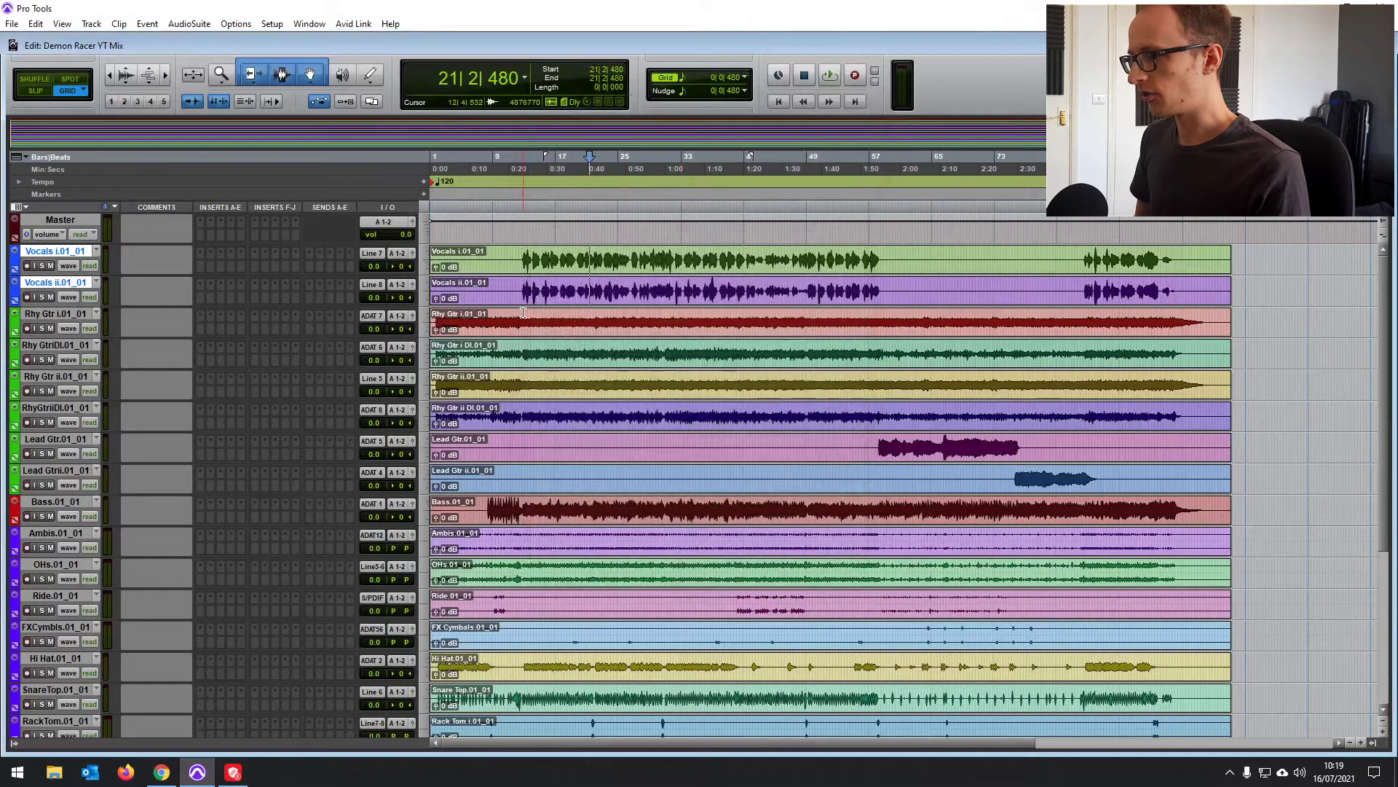
{"action": "left_click", "coordinate": [548, 315]}
Create a Mix/Edit group named Rhy i from the Rhy Gtr i and Rhy Gtr i DI tracks.
{"action": "left_click", "coordinate": [83, 315]}
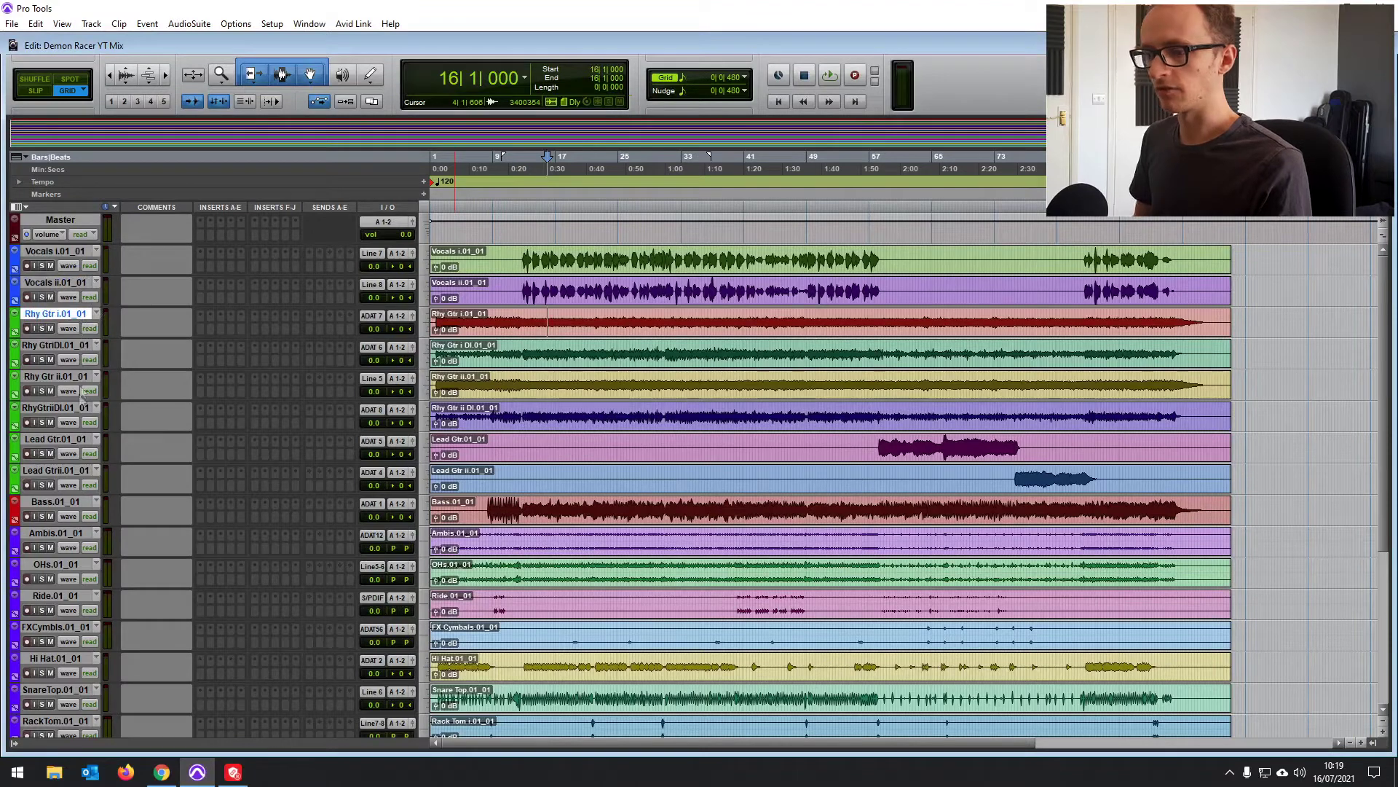
{"action": "left_click", "coordinate": [67, 406], "text": "ctrl"}
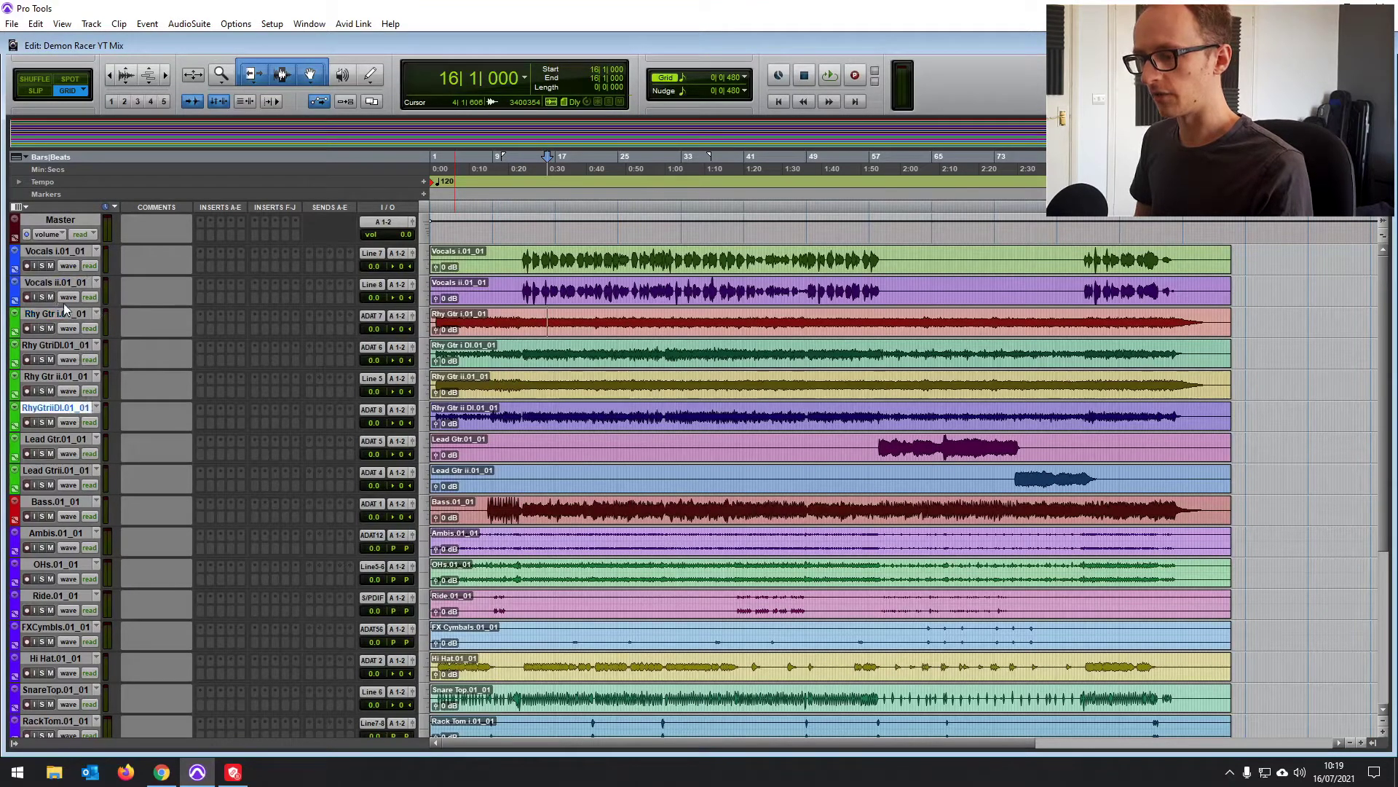
{"action": "left_click", "coordinate": [56, 346], "text": "ctrl"}
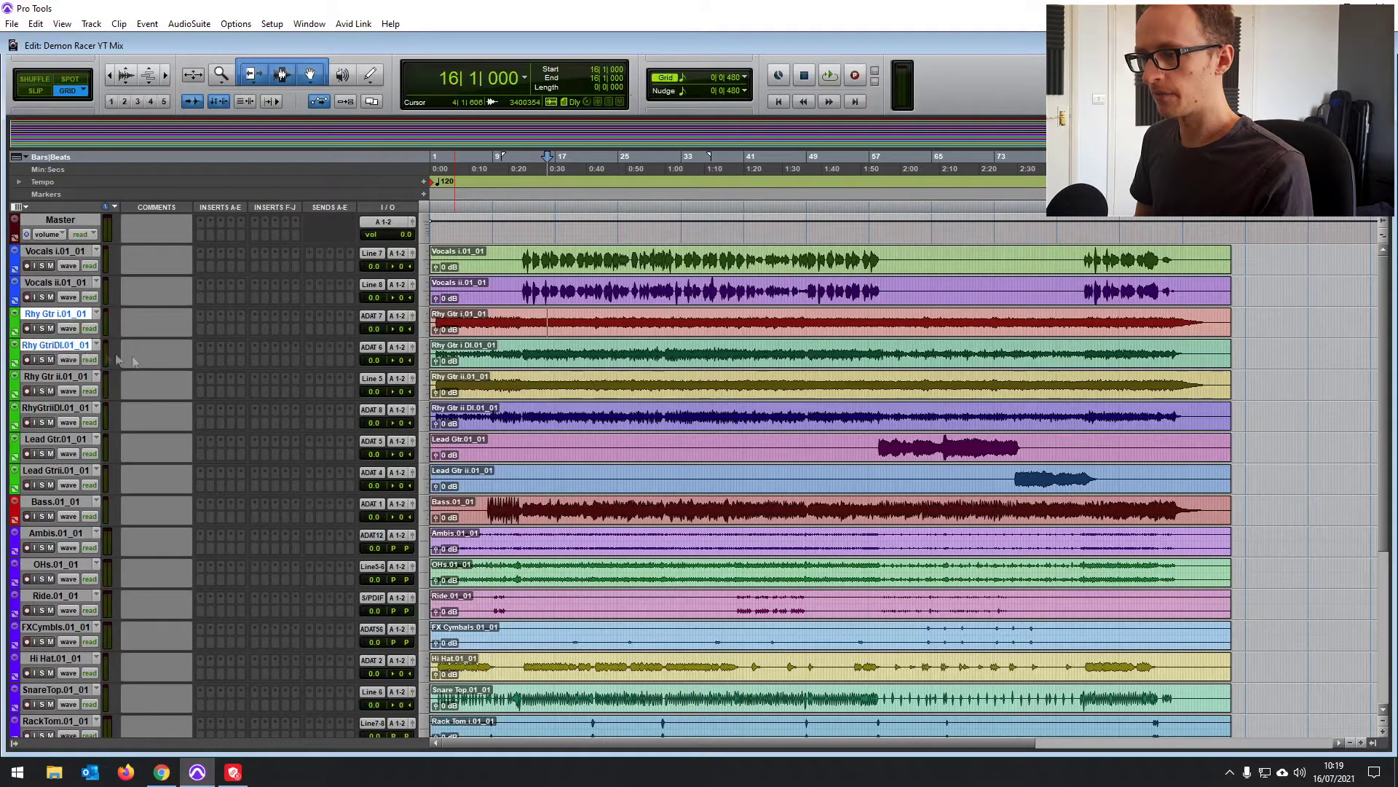
{"action": "key", "text": "ctrl+g"}
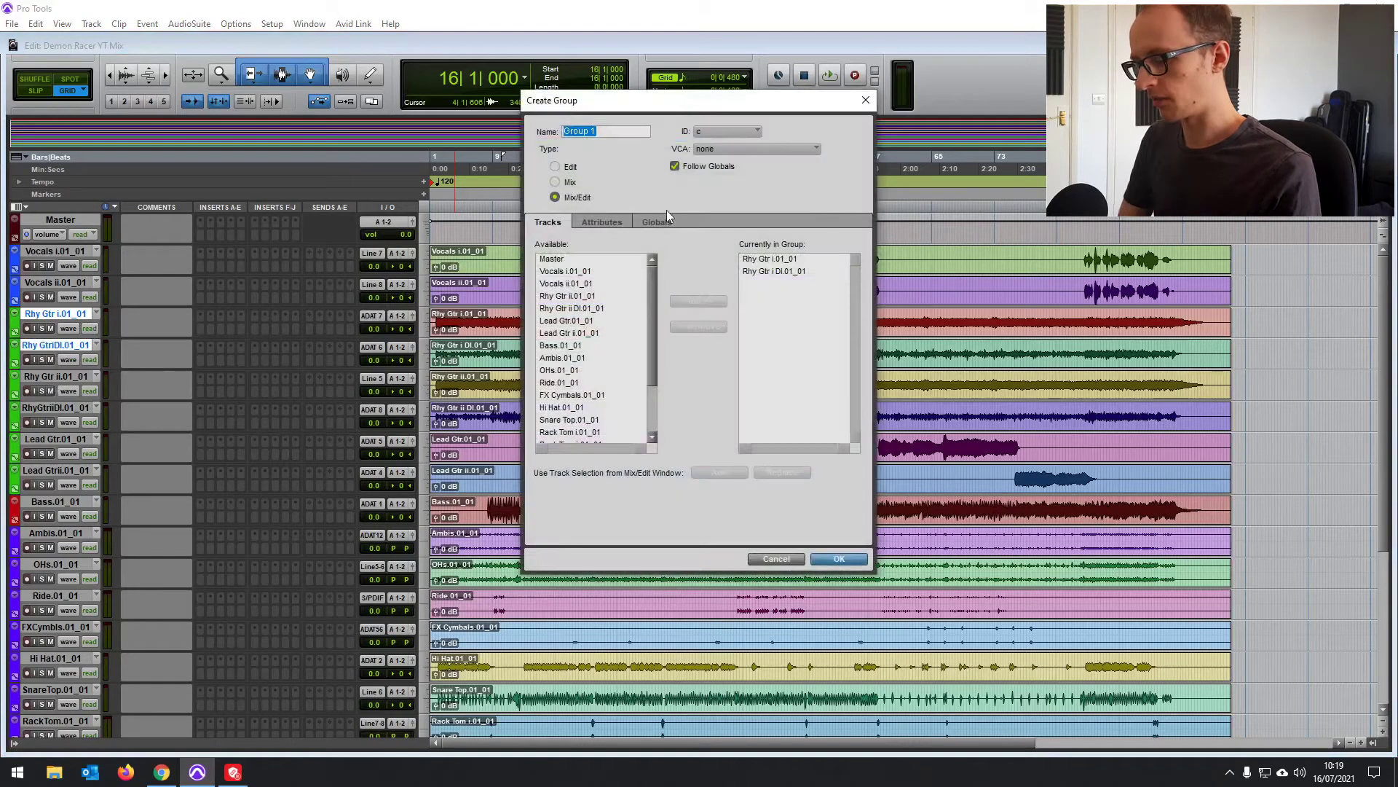
{"action": "type", "text": "Rhy i"}
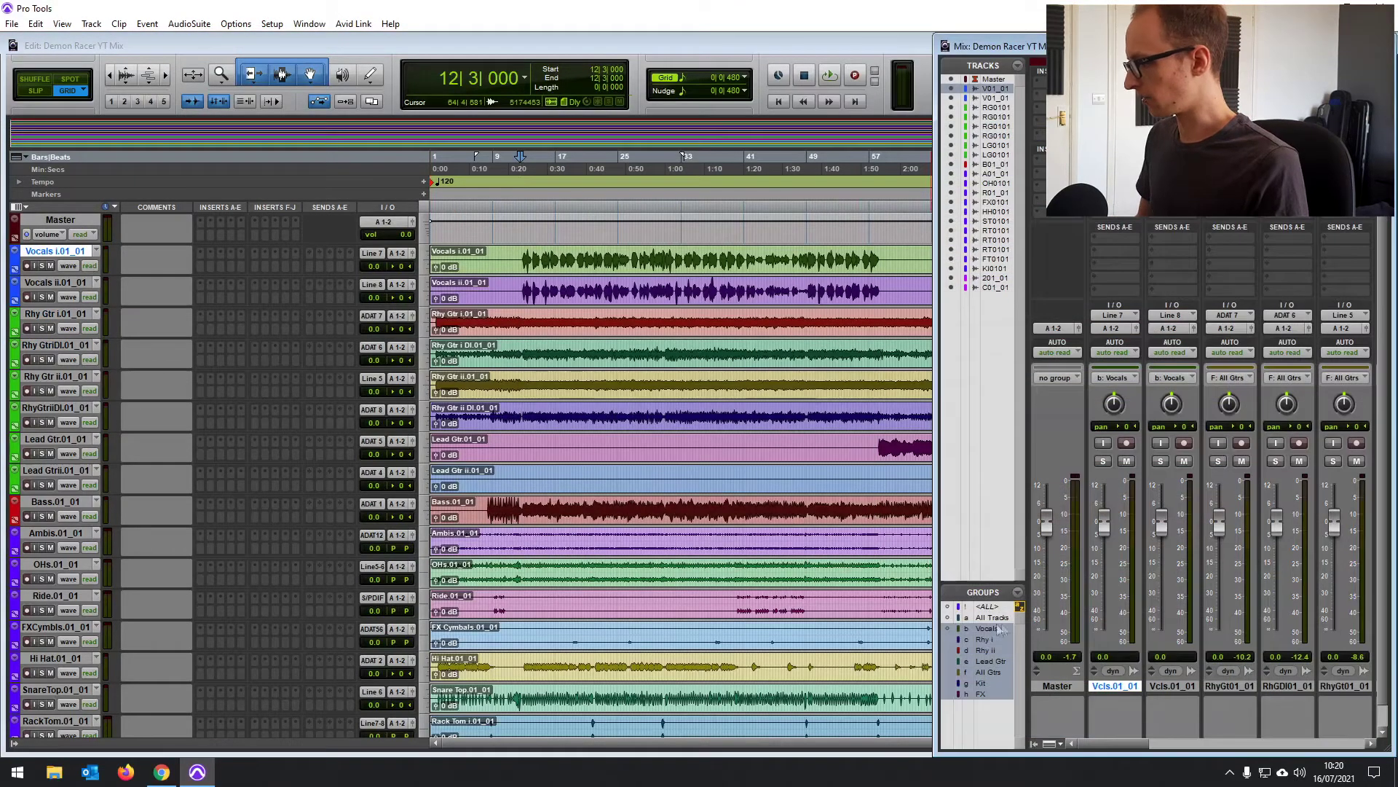
Deactivate the track groups from Vocals to FX and return to the Edit window.
{"action": "left_click_drag", "start_coordinate": [1000, 631], "coordinate": [981, 693]}
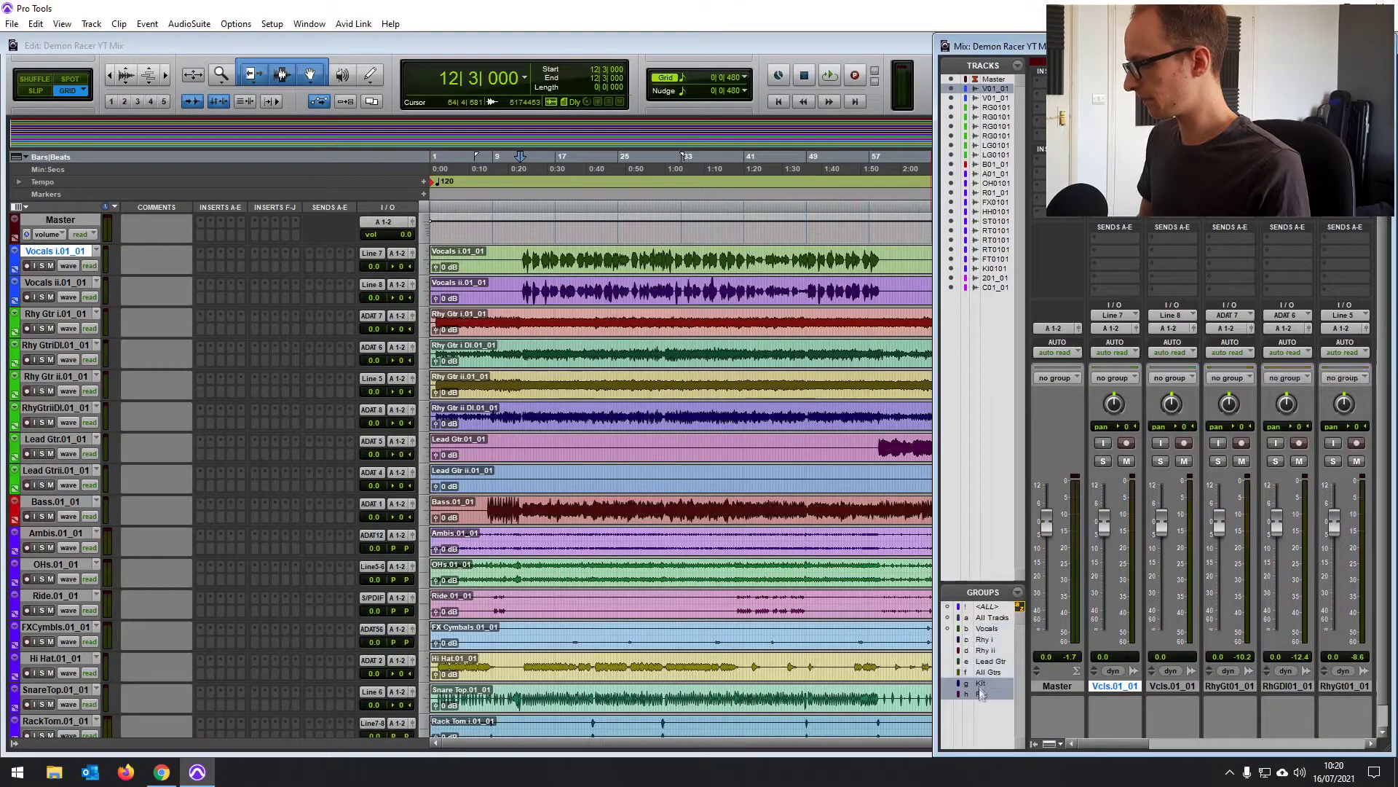
{"action": "left_click", "coordinate": [597, 230]}
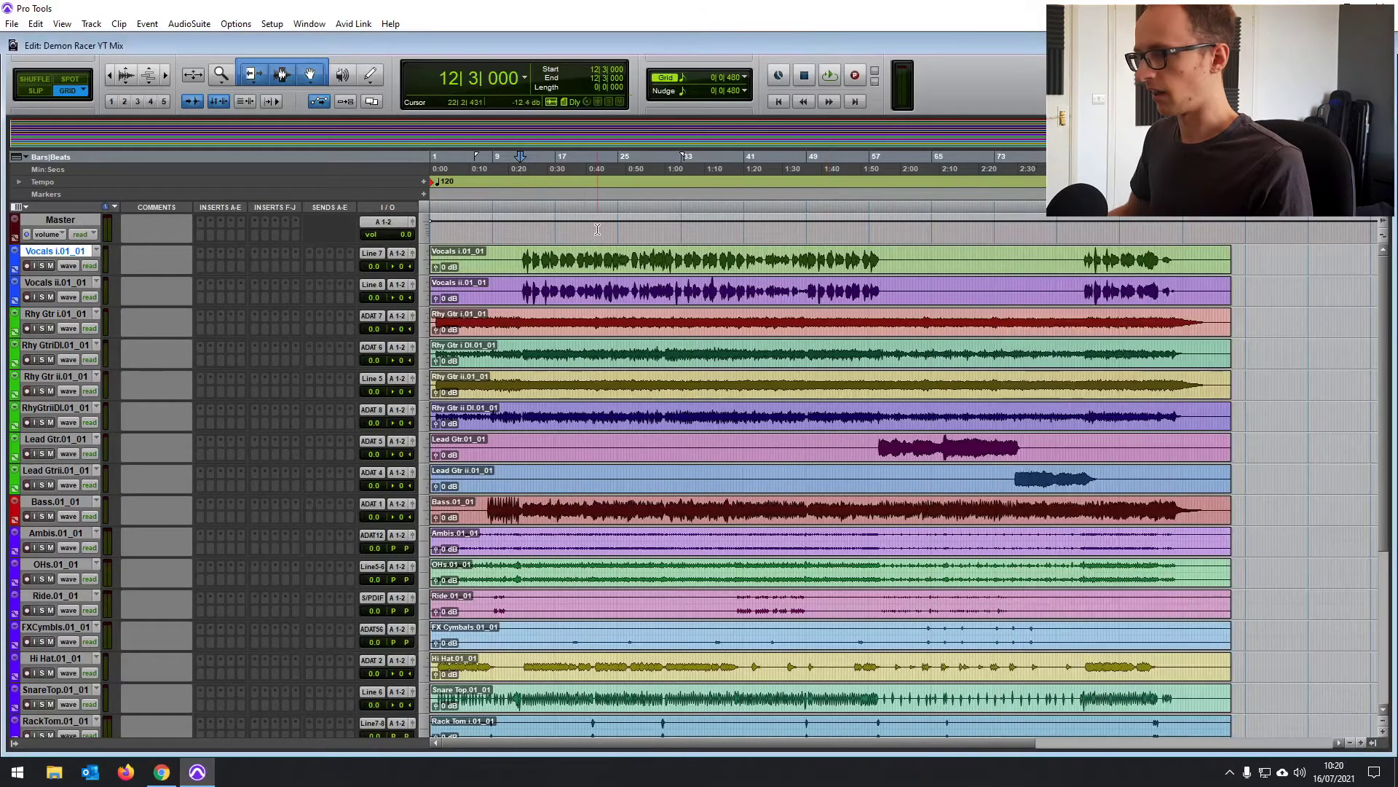
{"action": "left_click", "coordinate": [71, 222]}
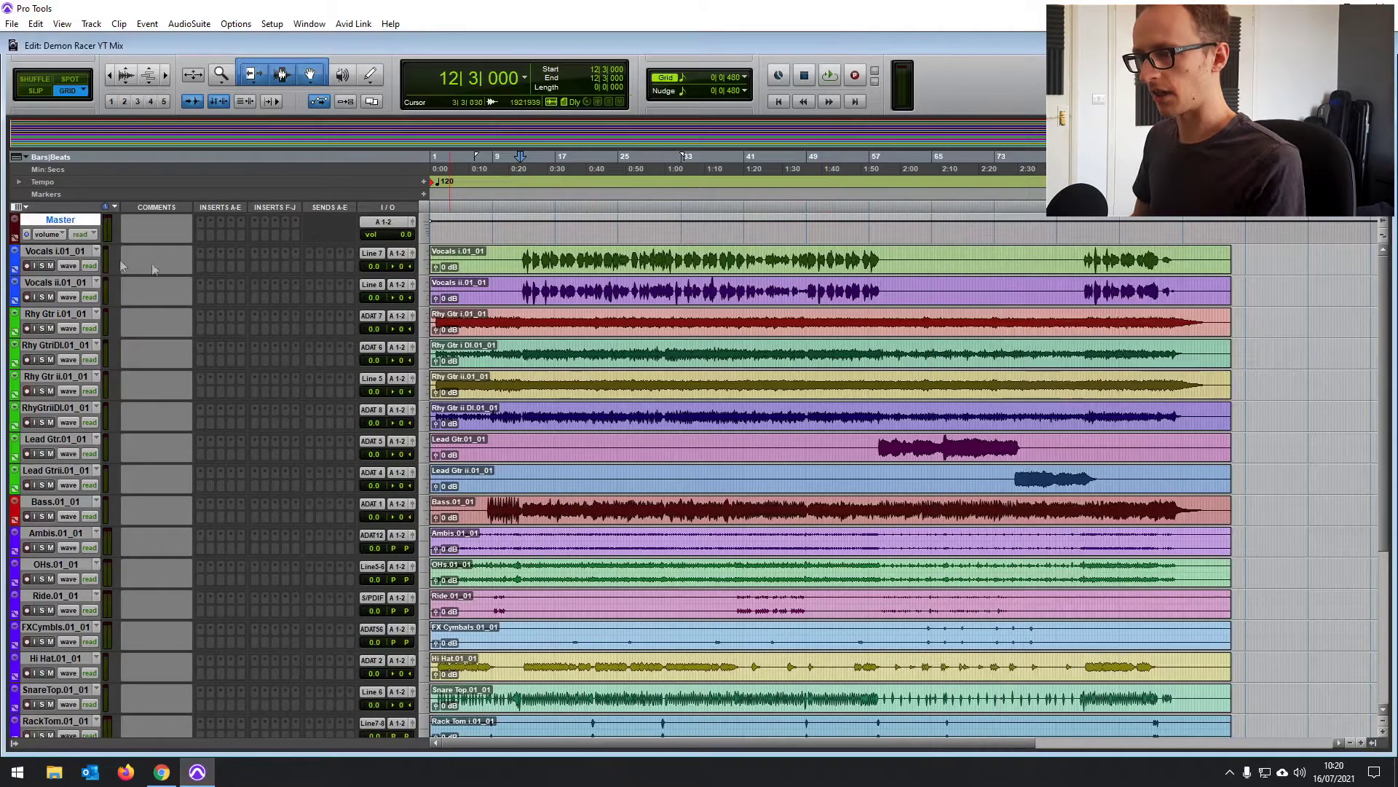
{"action": "left_click", "coordinate": [471, 268]}
{"action": "left_click", "coordinate": [503, 252]}
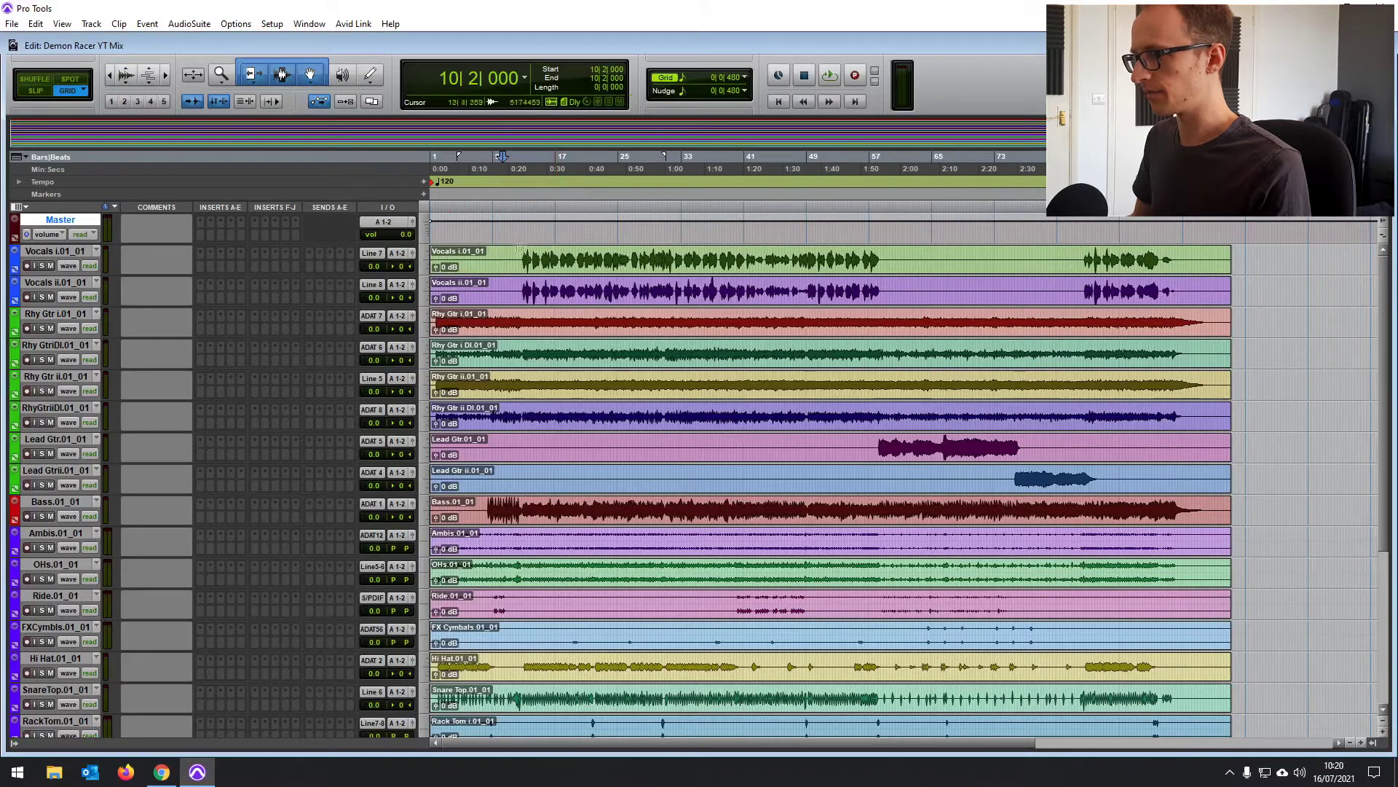
Create four new stereo Aux Input tracks directly below the Vocals i track.
{"action": "left_click", "coordinate": [64, 252]}
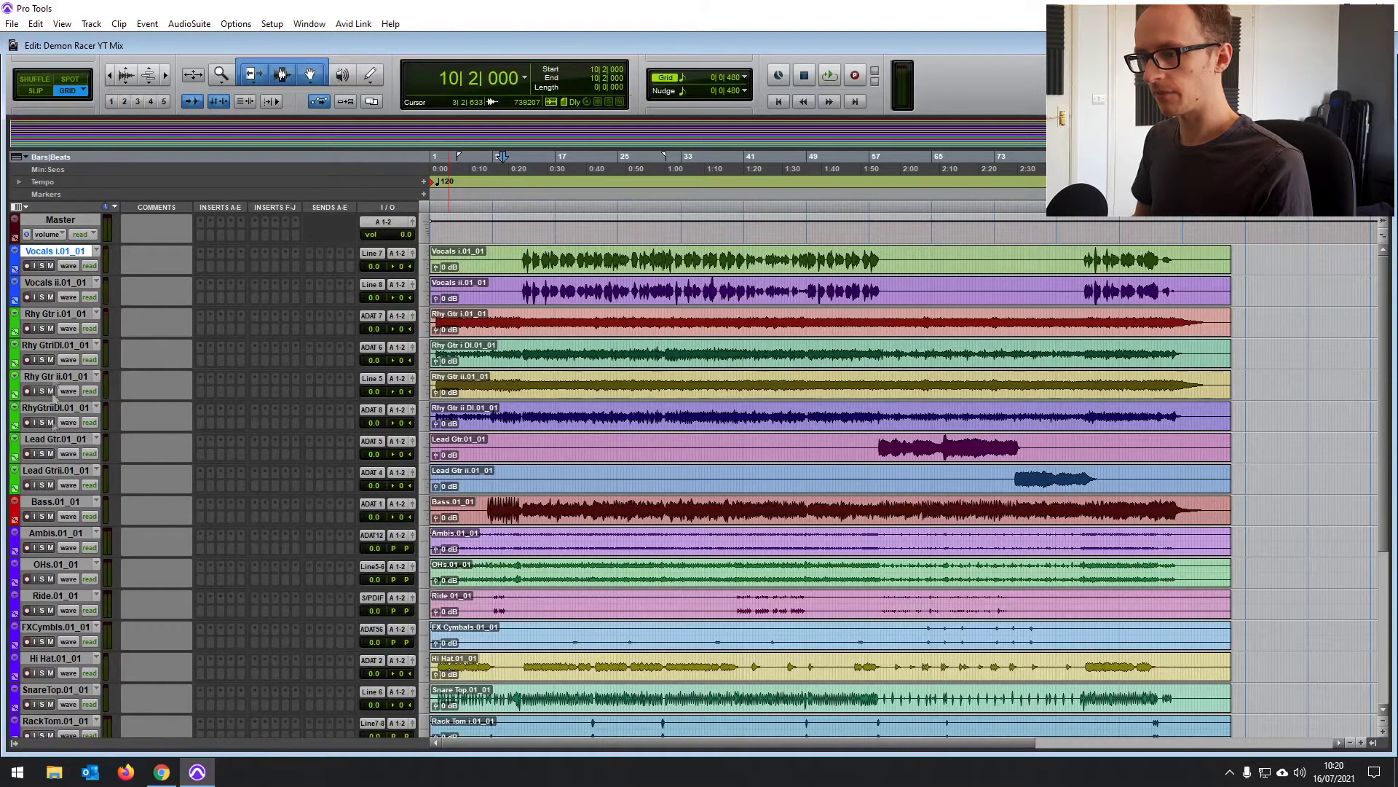
{"action": "scroll", "coordinate": [54, 517], "scroll_direction": "down", "scroll_amount": 9}
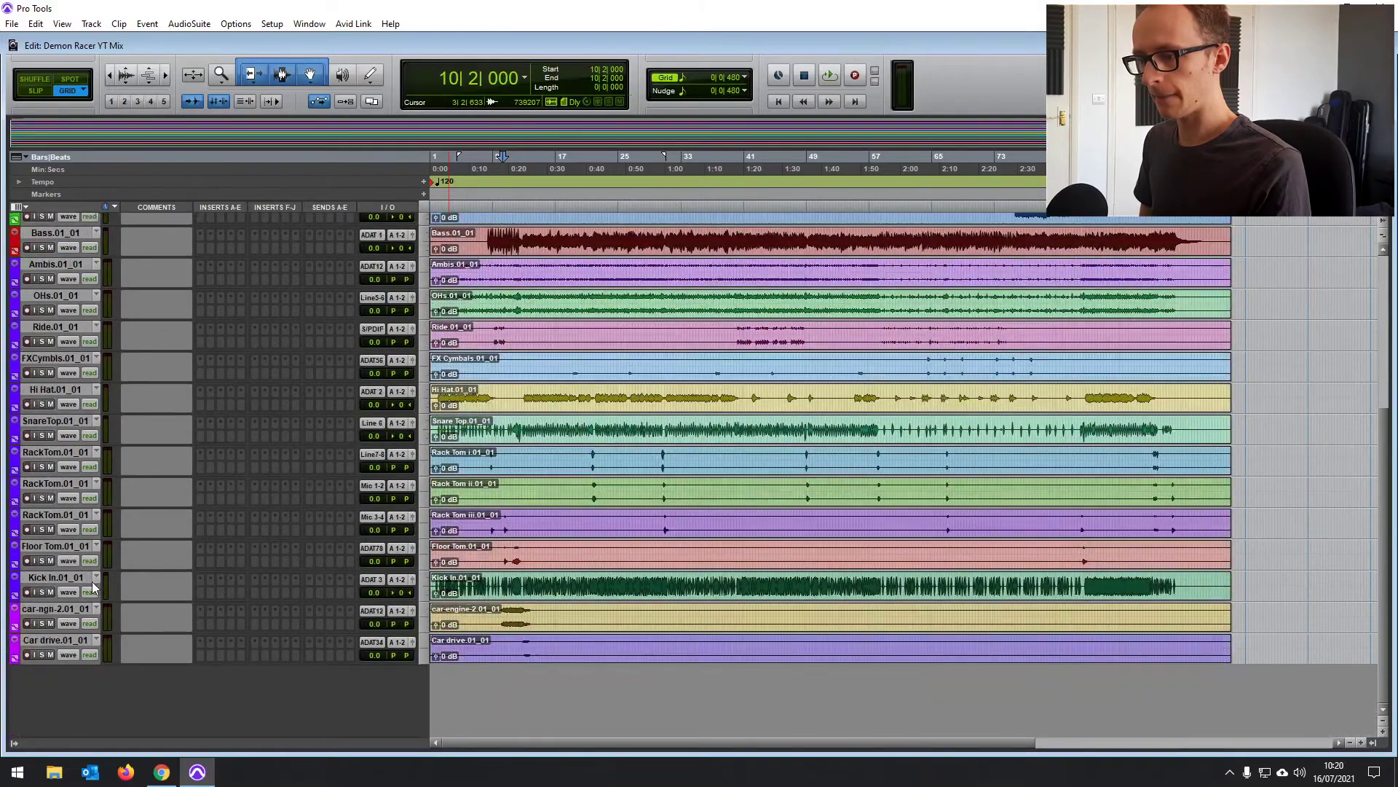
{"action": "scroll", "coordinate": [92, 581], "scroll_direction": "up", "scroll_amount": 6}
{"action": "key", "text": "ctrl+shift+n"}
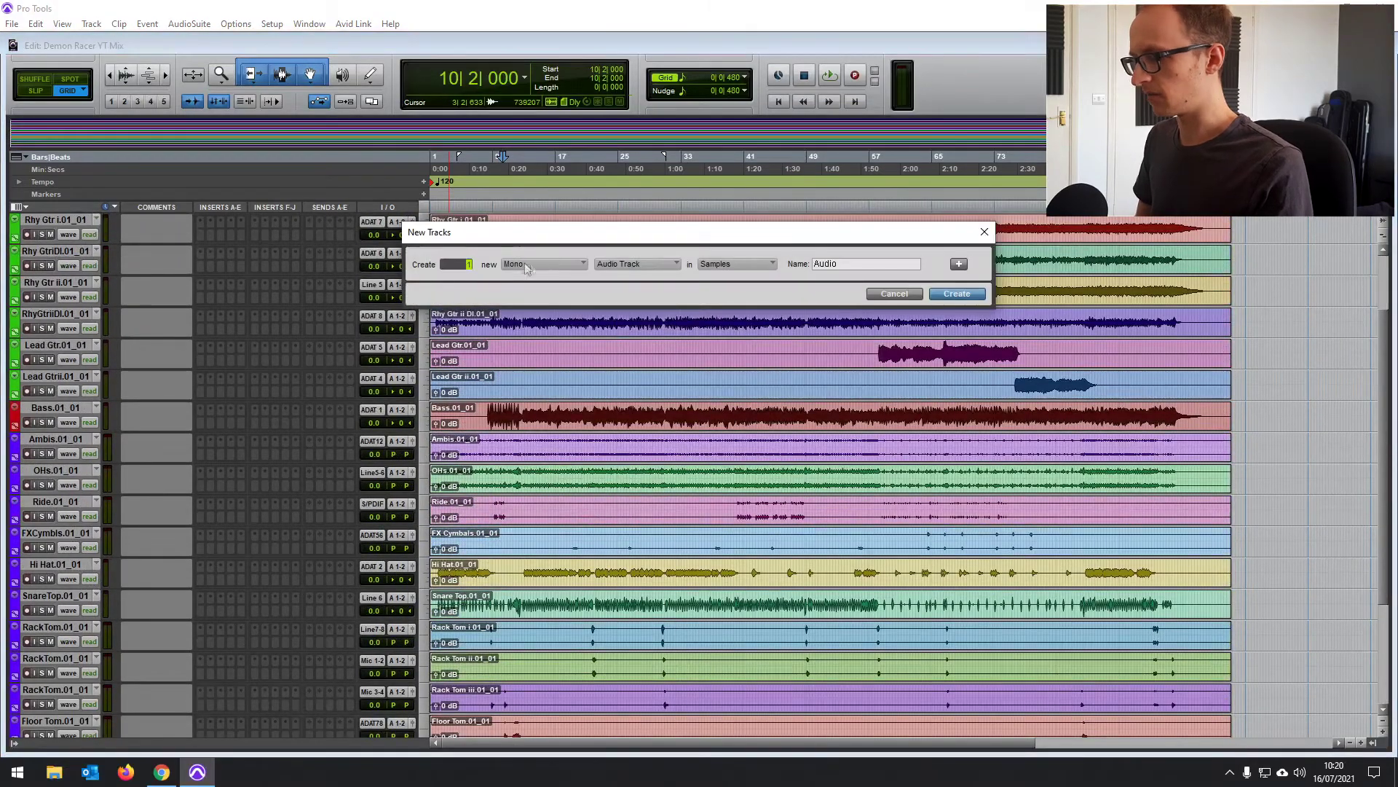
{"action": "type", "text": "4"}
{"action": "left_click", "coordinate": [558, 263]}
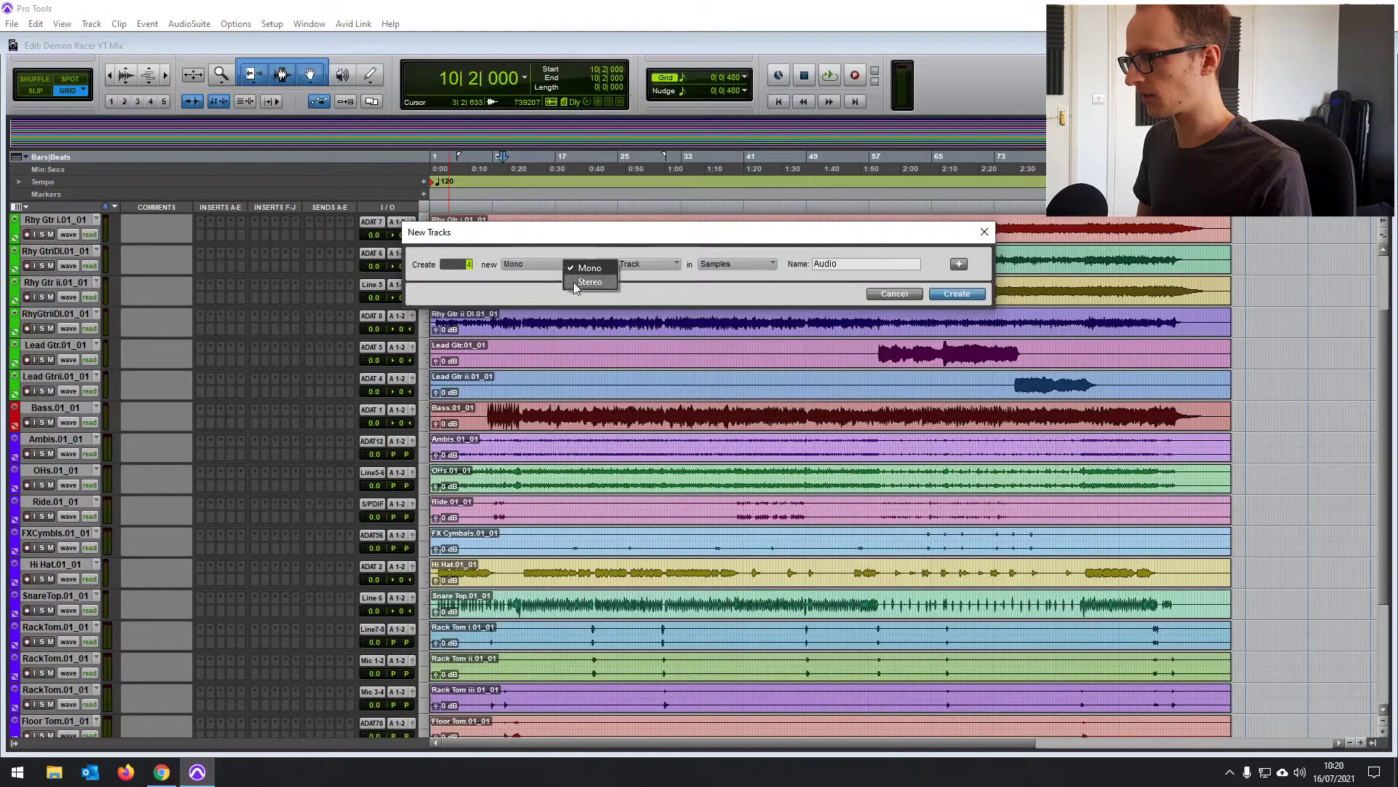
{"action": "left_click", "coordinate": [574, 281]}
{"action": "left_click", "coordinate": [652, 264]}
{"action": "left_click", "coordinate": [682, 309]}
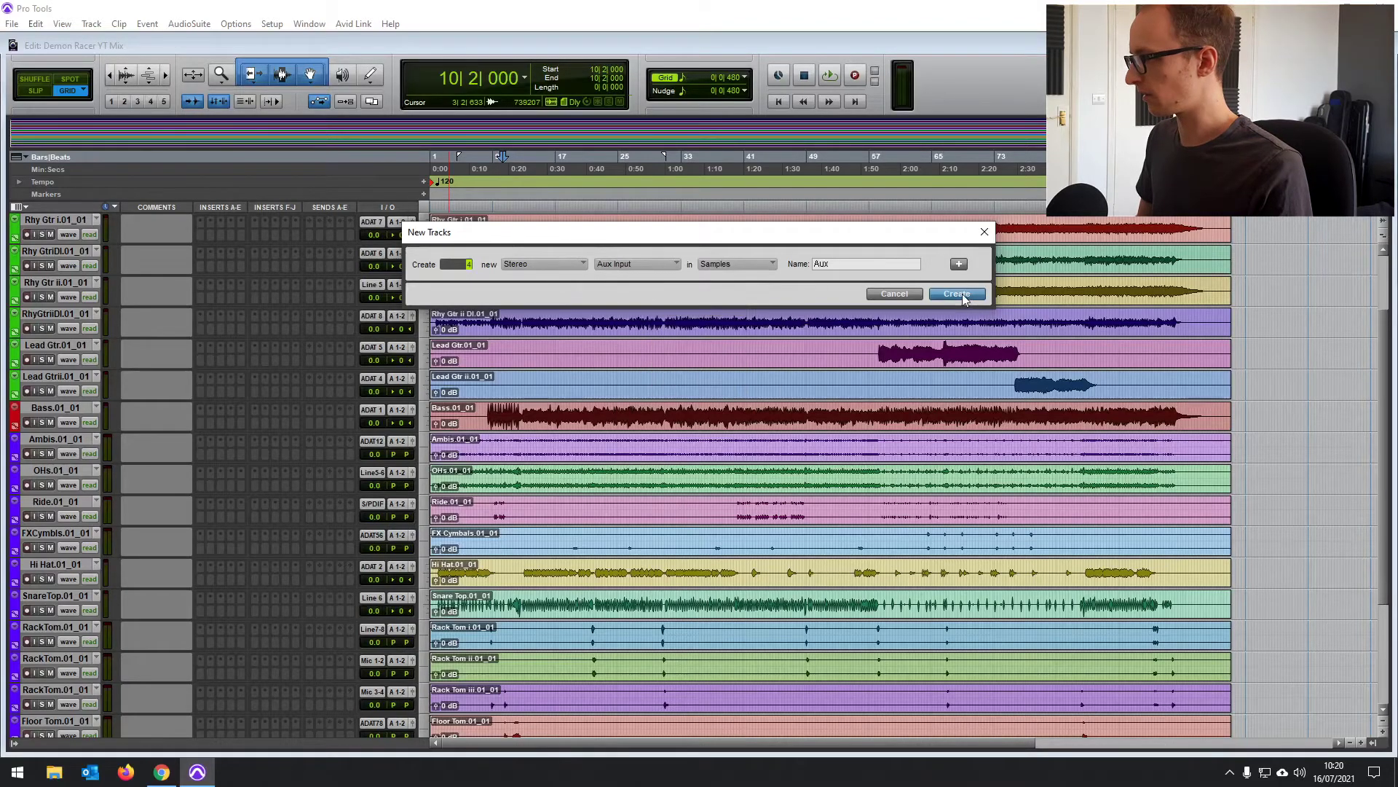
{"action": "key", "text": "Return"}
{"action": "scroll", "coordinate": [133, 373], "scroll_direction": "up", "scroll_amount": 3}
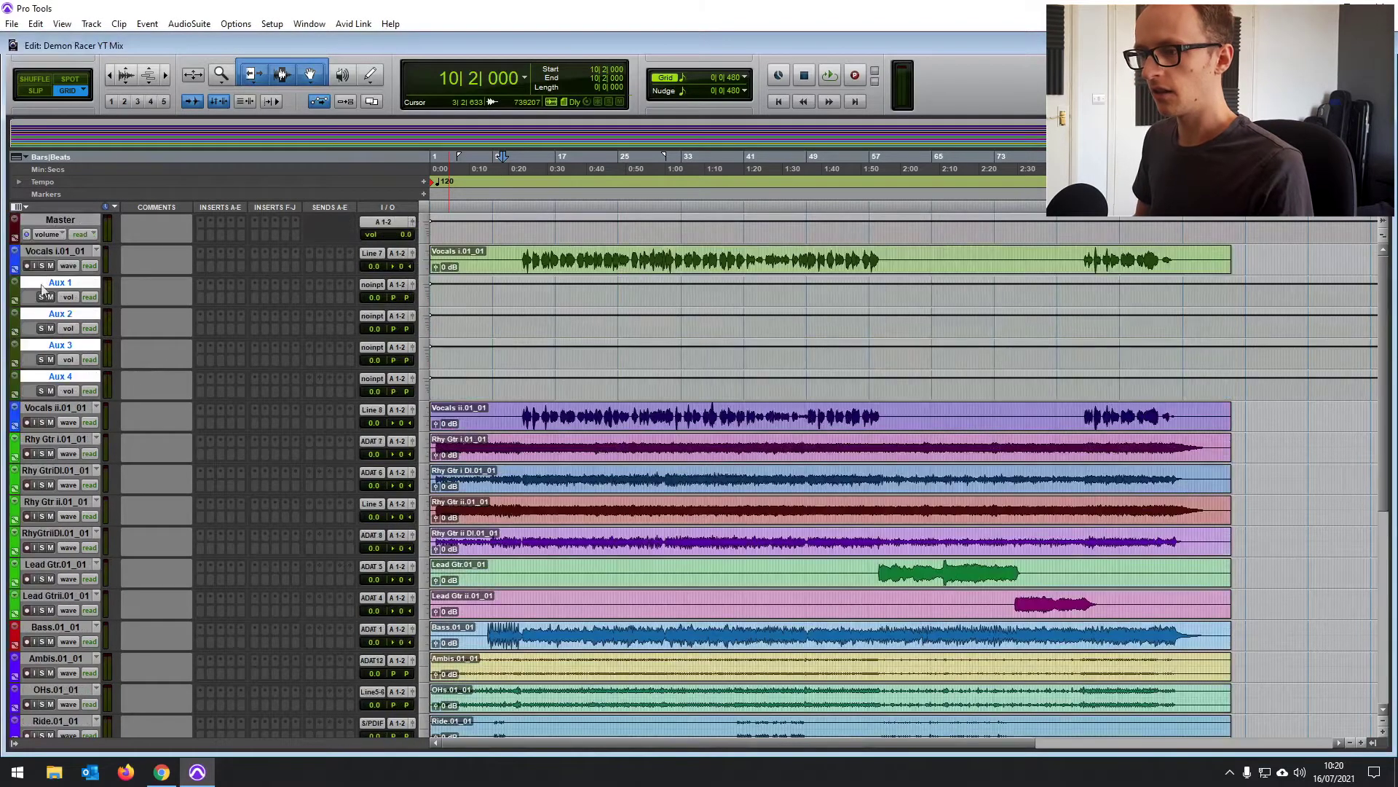
Add four more stereo Aux Input tracks below Vocals i, above the first four aux tracks.
{"action": "left_click", "coordinate": [51, 250]}
{"action": "key", "text": "ctrl+shift+n"}
{"action": "left_click", "coordinate": [545, 264]}
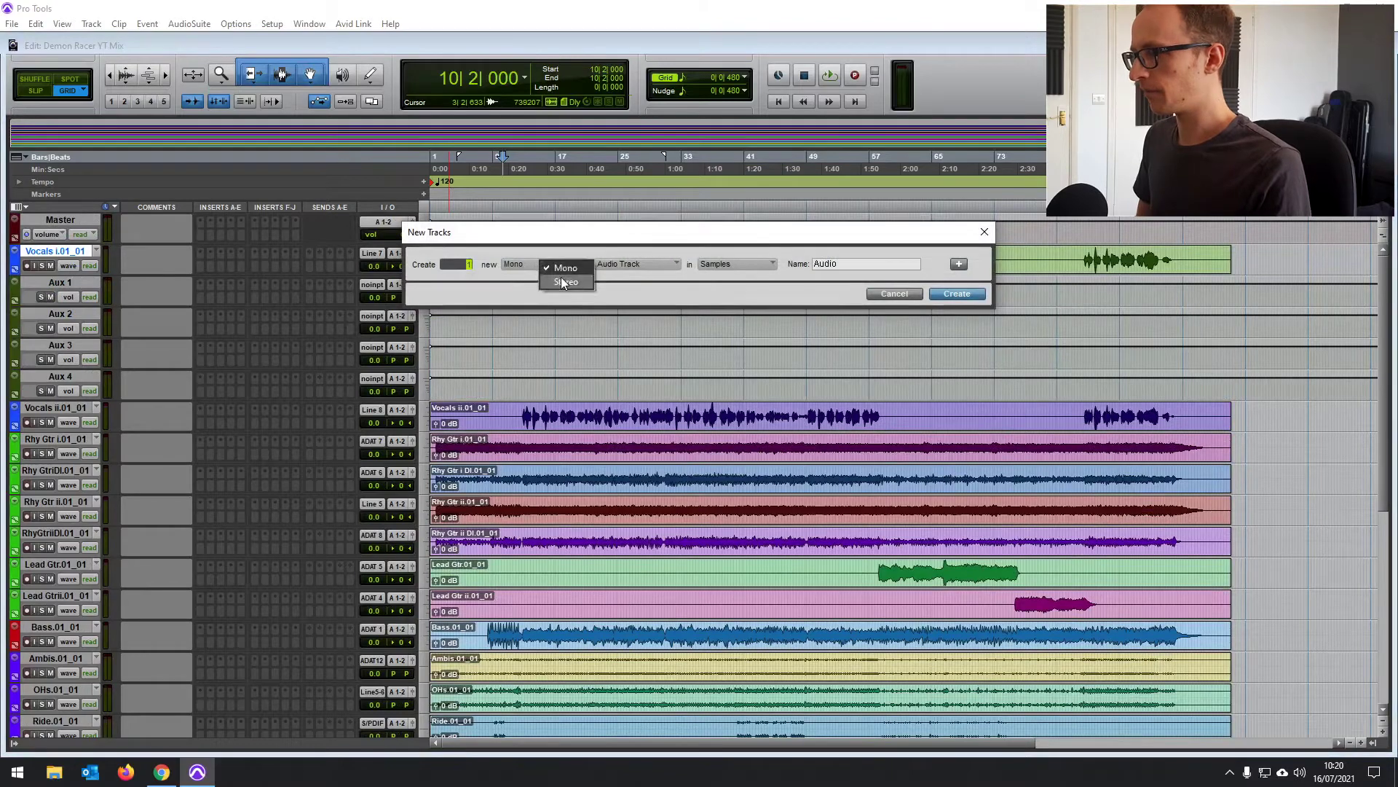
{"action": "left_click", "coordinate": [574, 281]}
{"action": "left_click", "coordinate": [615, 266]}
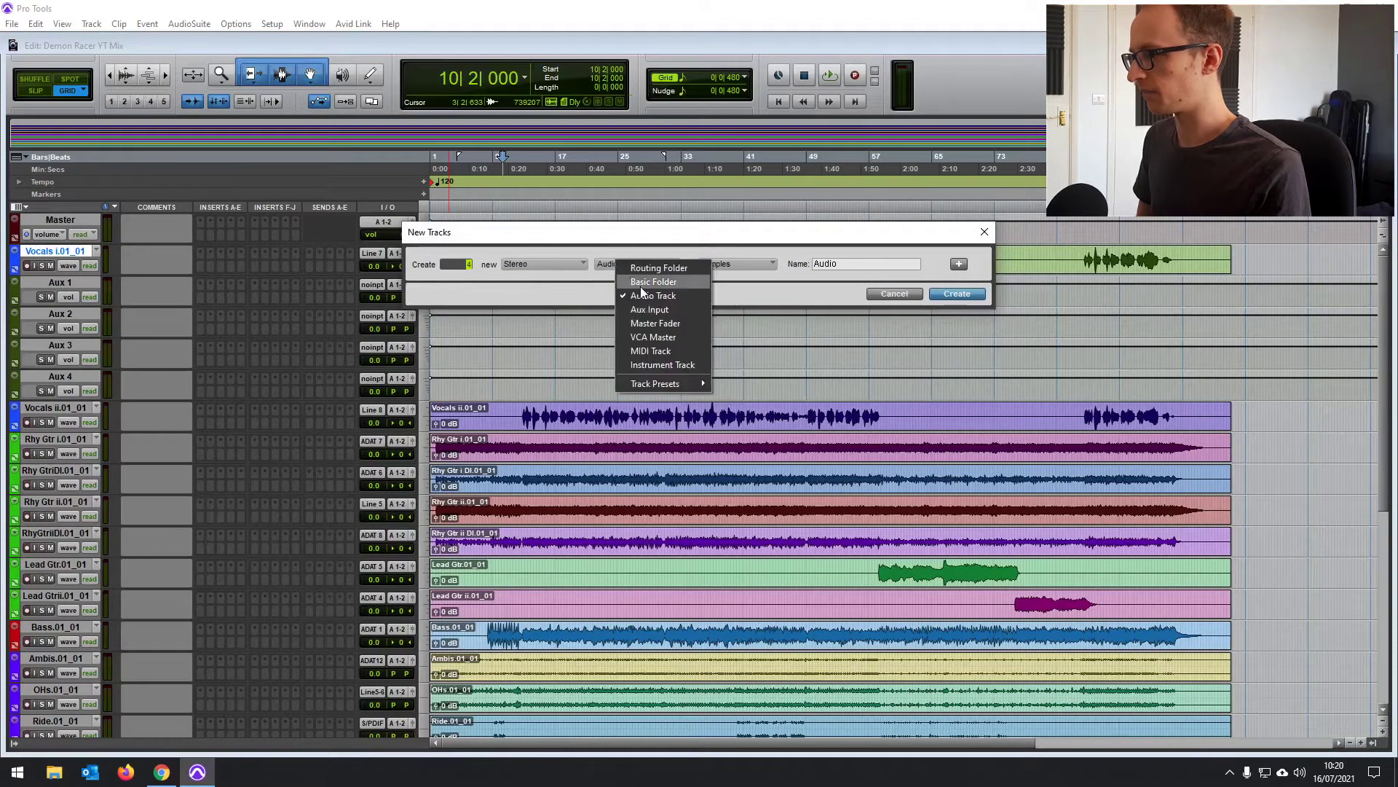
{"action": "left_click", "coordinate": [656, 312]}
{"action": "left_click", "coordinate": [956, 295]}
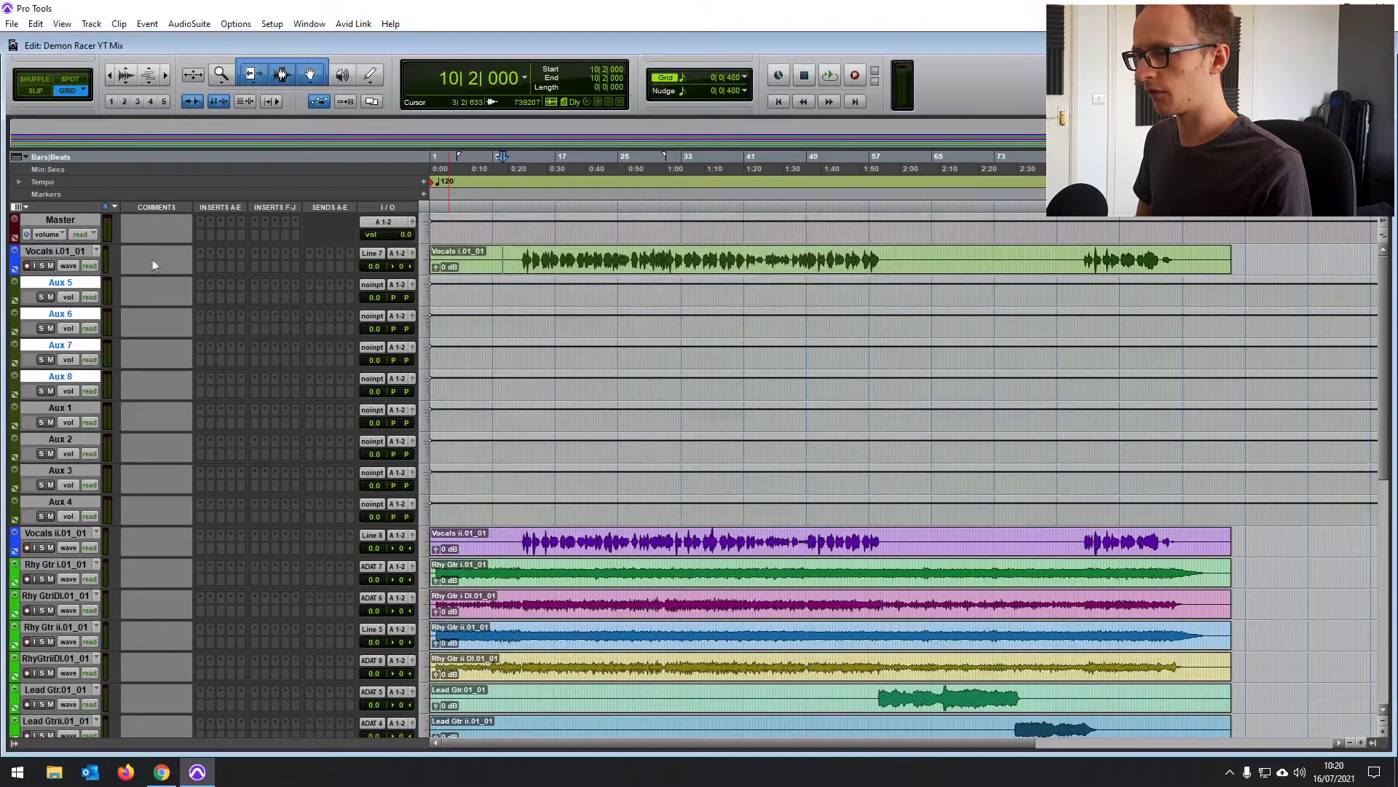
Move Aux 5 to Aux 8 below the Car drive track and set their track colour to None.
{"action": "left_click_drag", "start_coordinate": [55, 283], "coordinate": [81, 781]}
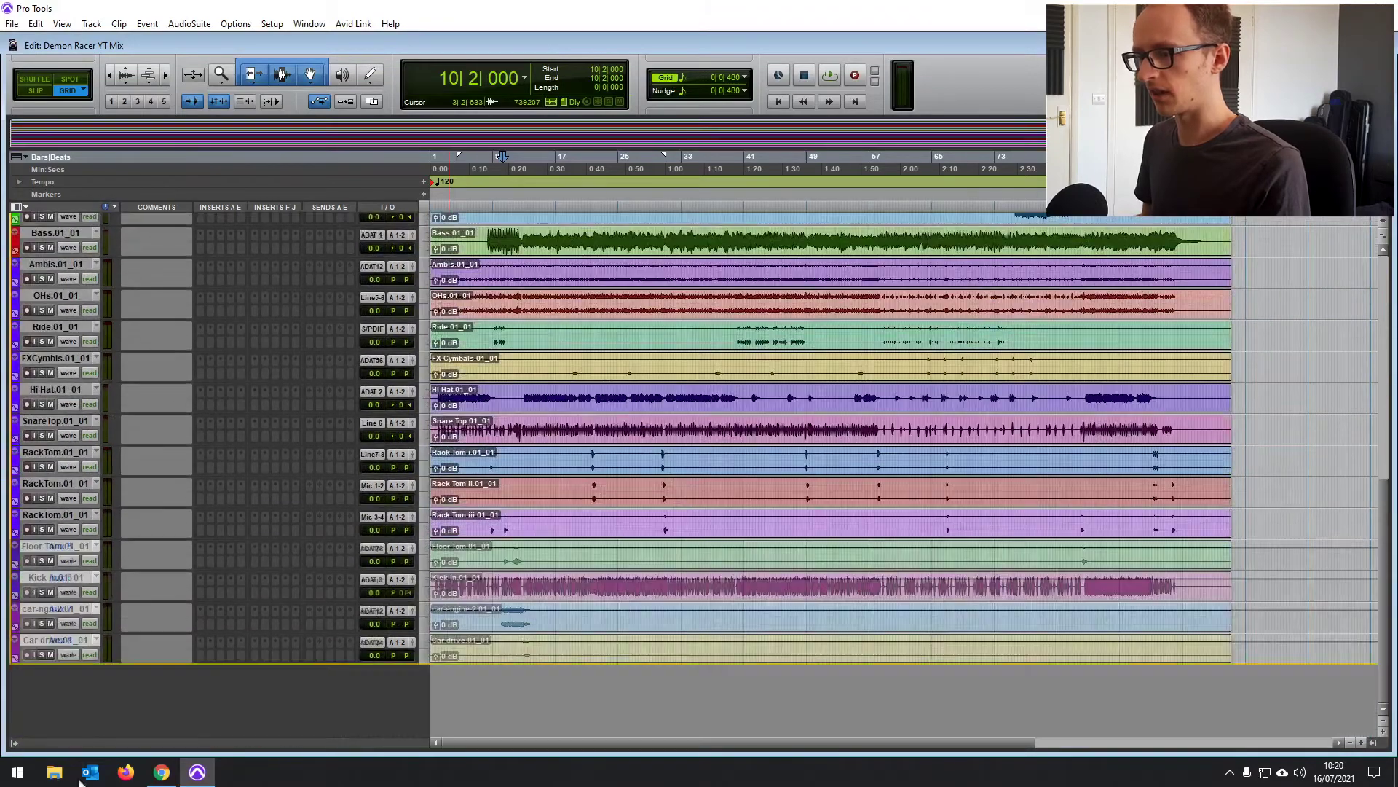
{"action": "left_click_drag", "start_coordinate": [73, 687], "coordinate": [73, 681]}
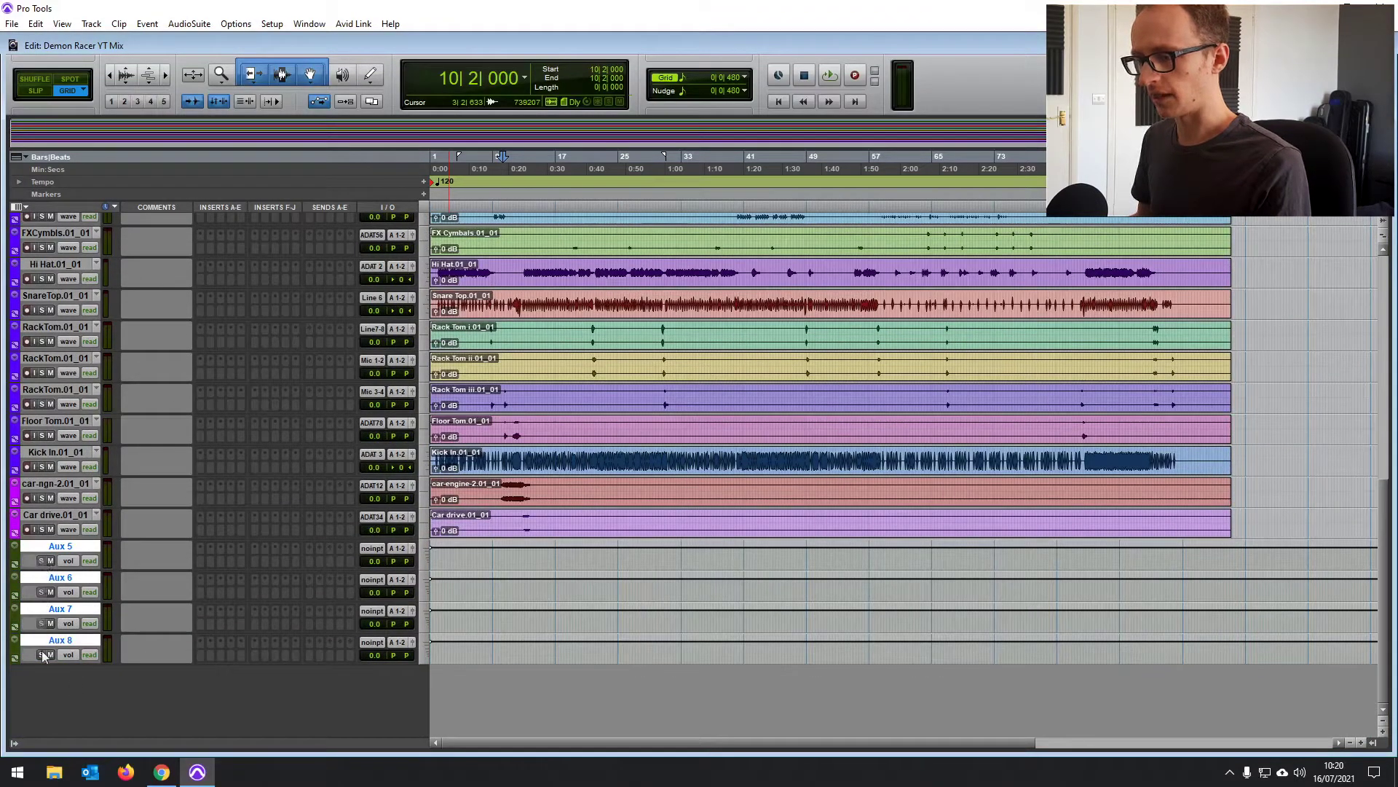
{"action": "double_click", "coordinate": [15, 619]}
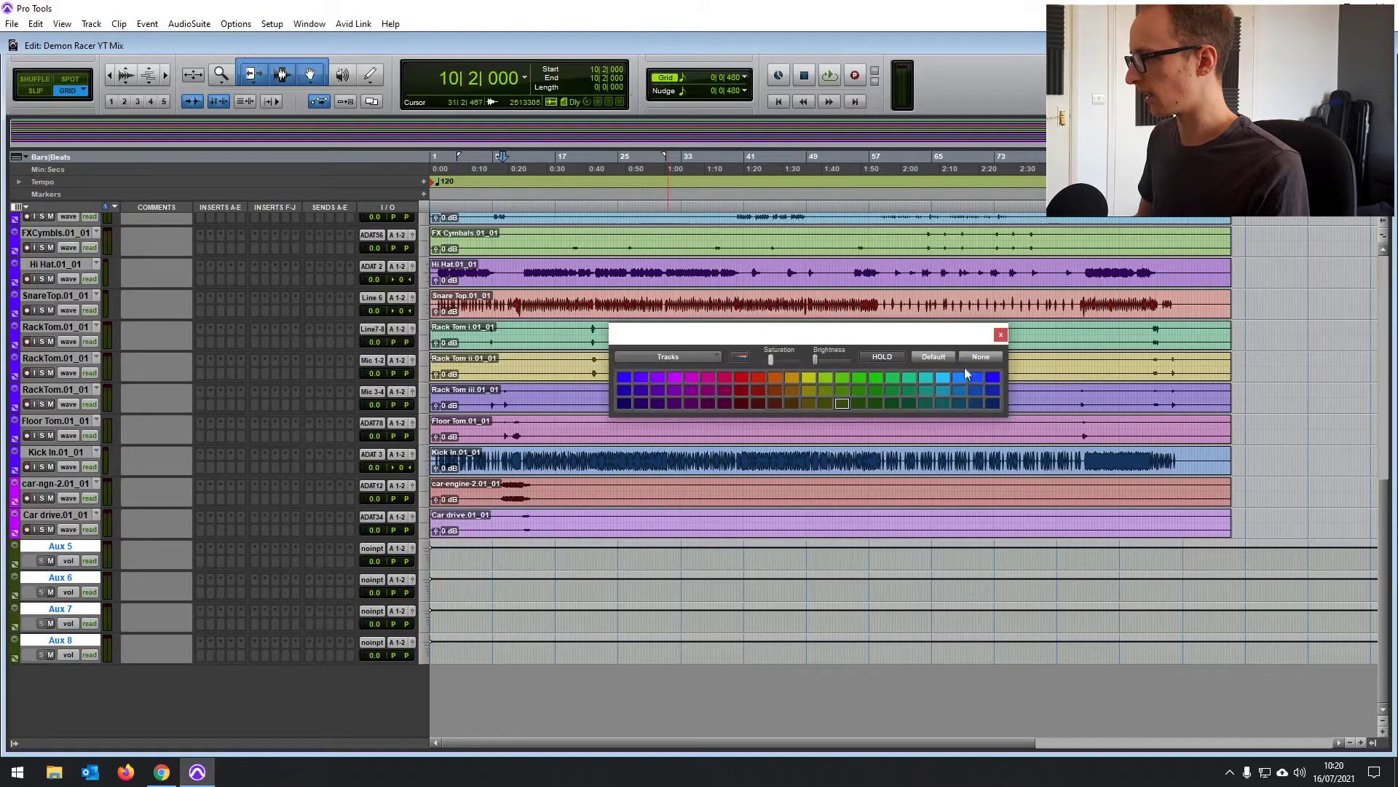
{"action": "left_click", "coordinate": [984, 359]}
{"action": "left_click", "coordinate": [1000, 334]}
Rename the four aux tracks below Car drive as PLATE, HALL, DDL and AN DLY.
{"action": "left_click", "coordinate": [57, 518]}
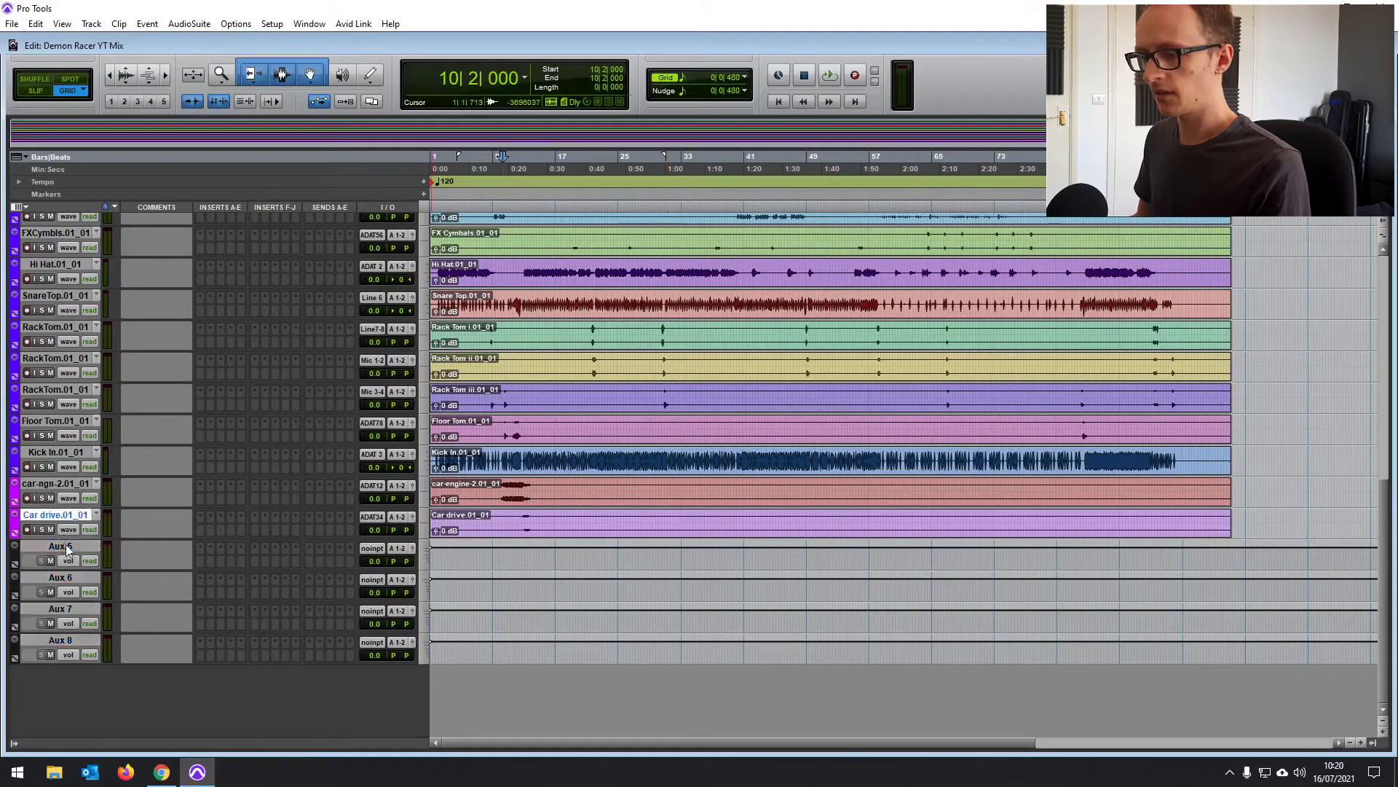
{"action": "left_click", "coordinate": [61, 546]}
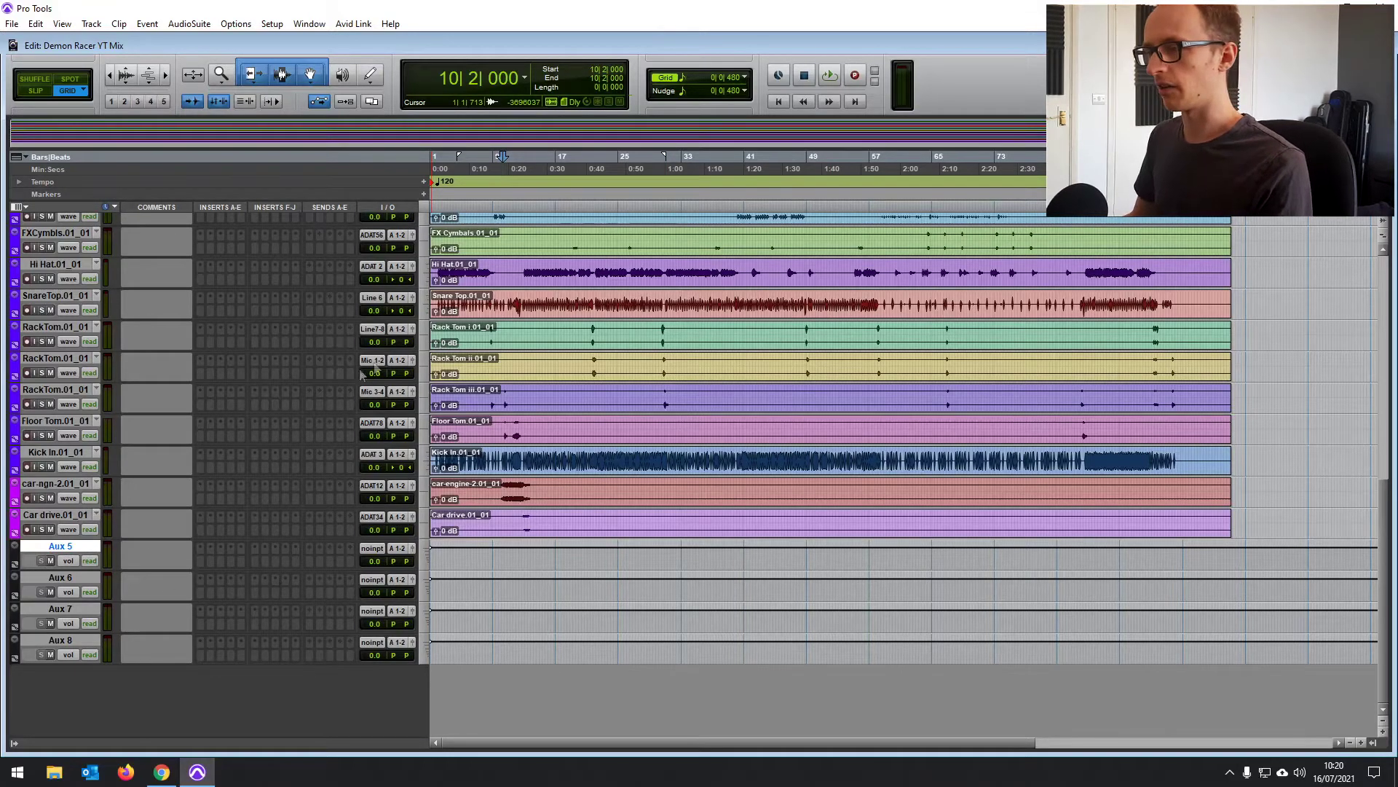
{"action": "double_click", "coordinate": [73, 546]}
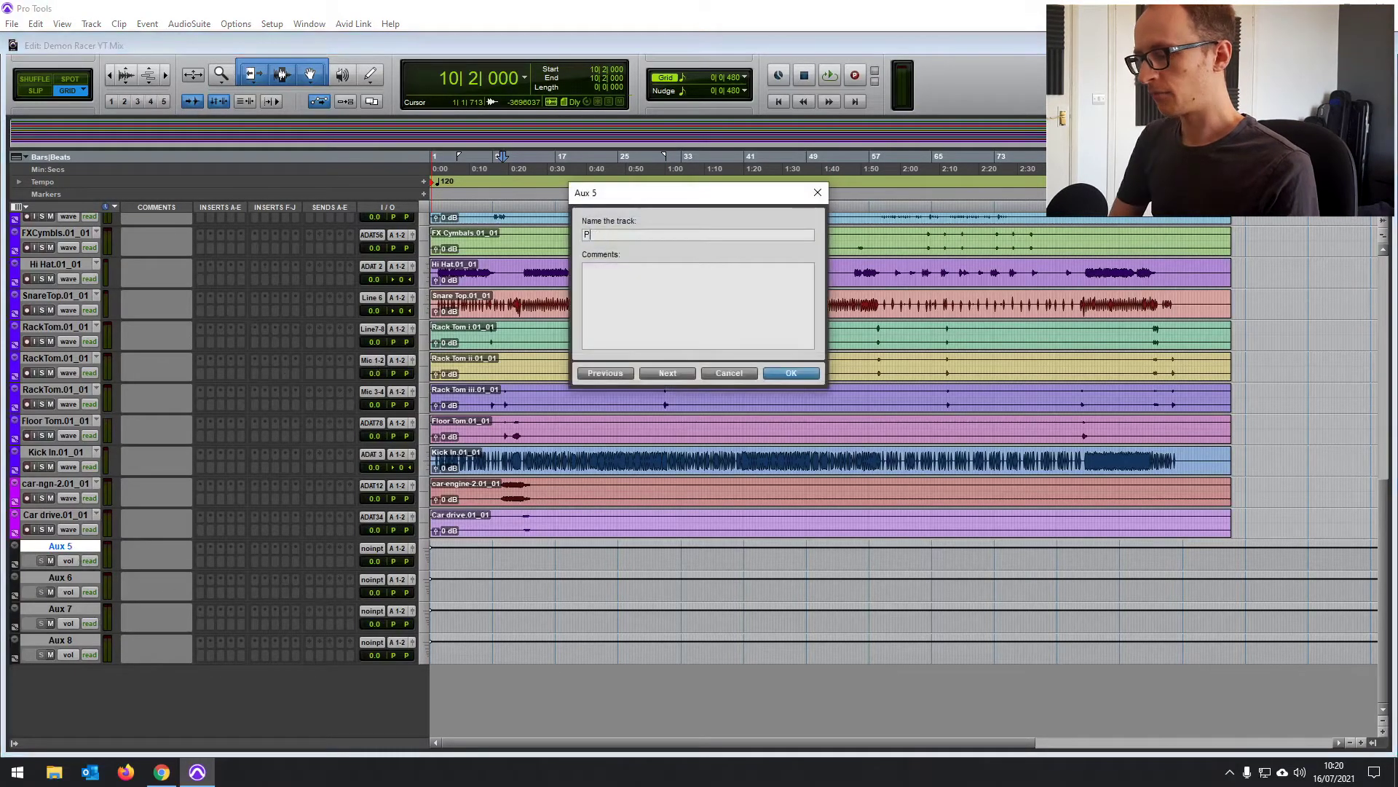
{"action": "key", "text": "ctrl+a"}
{"action": "type", "text": "PLA"}
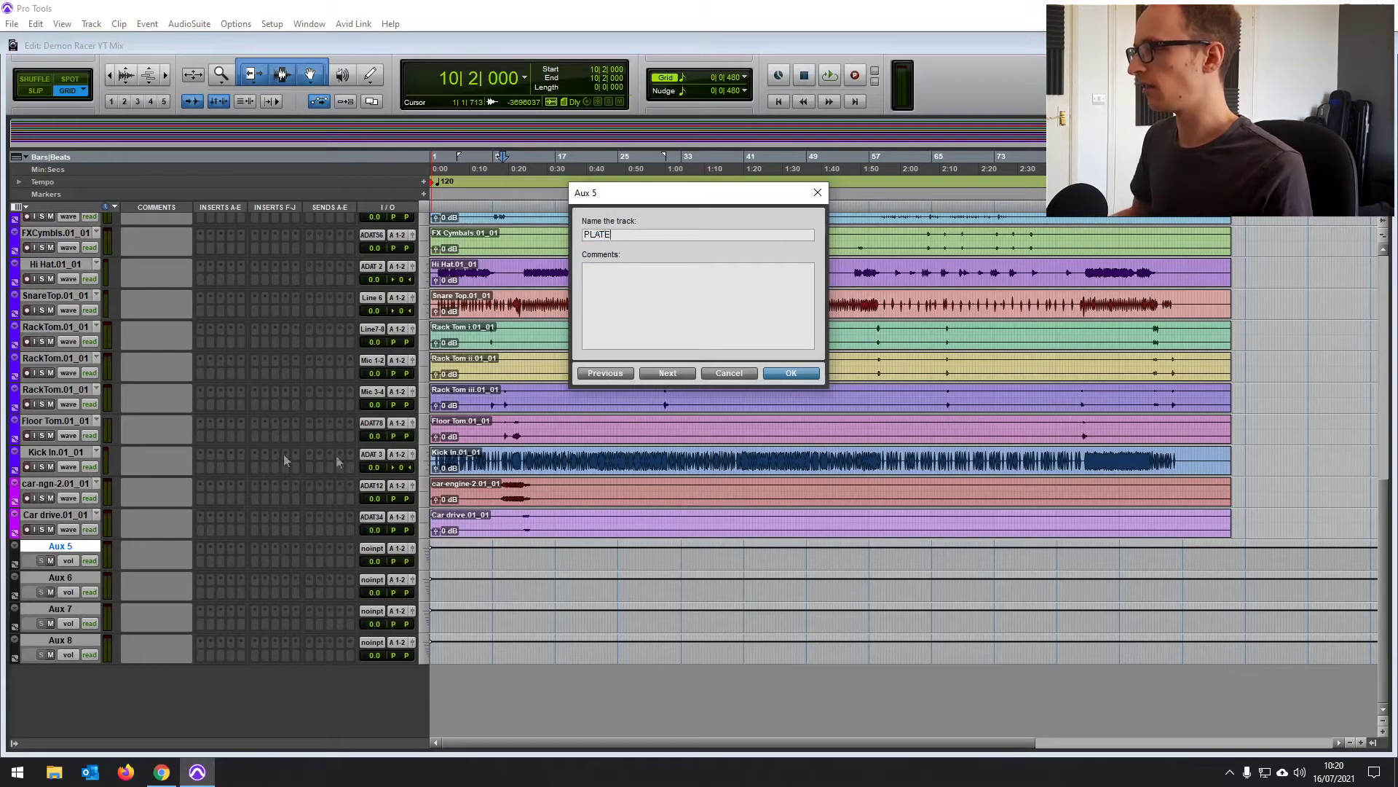
{"action": "type", "text": "HALL"}
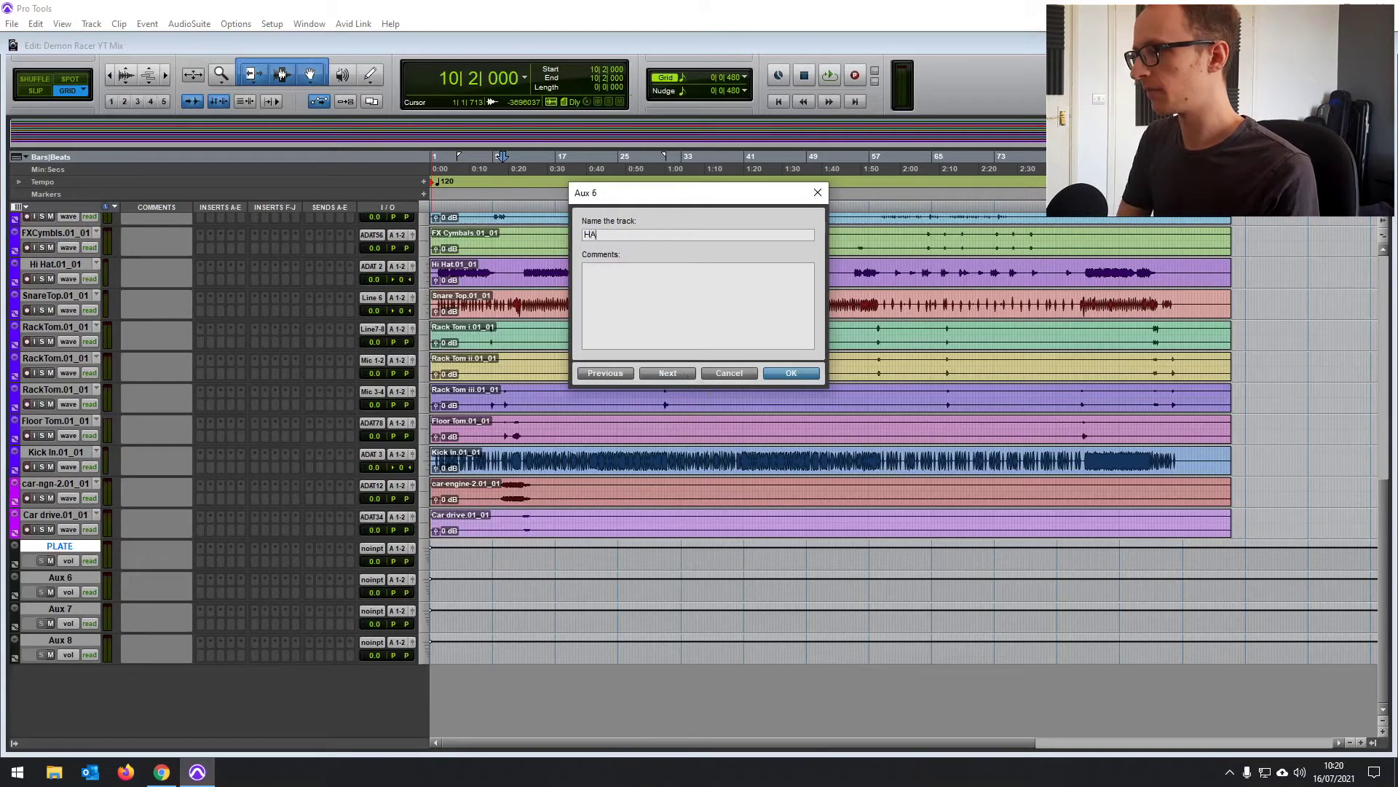
{"action": "left_click", "coordinate": [683, 374]}
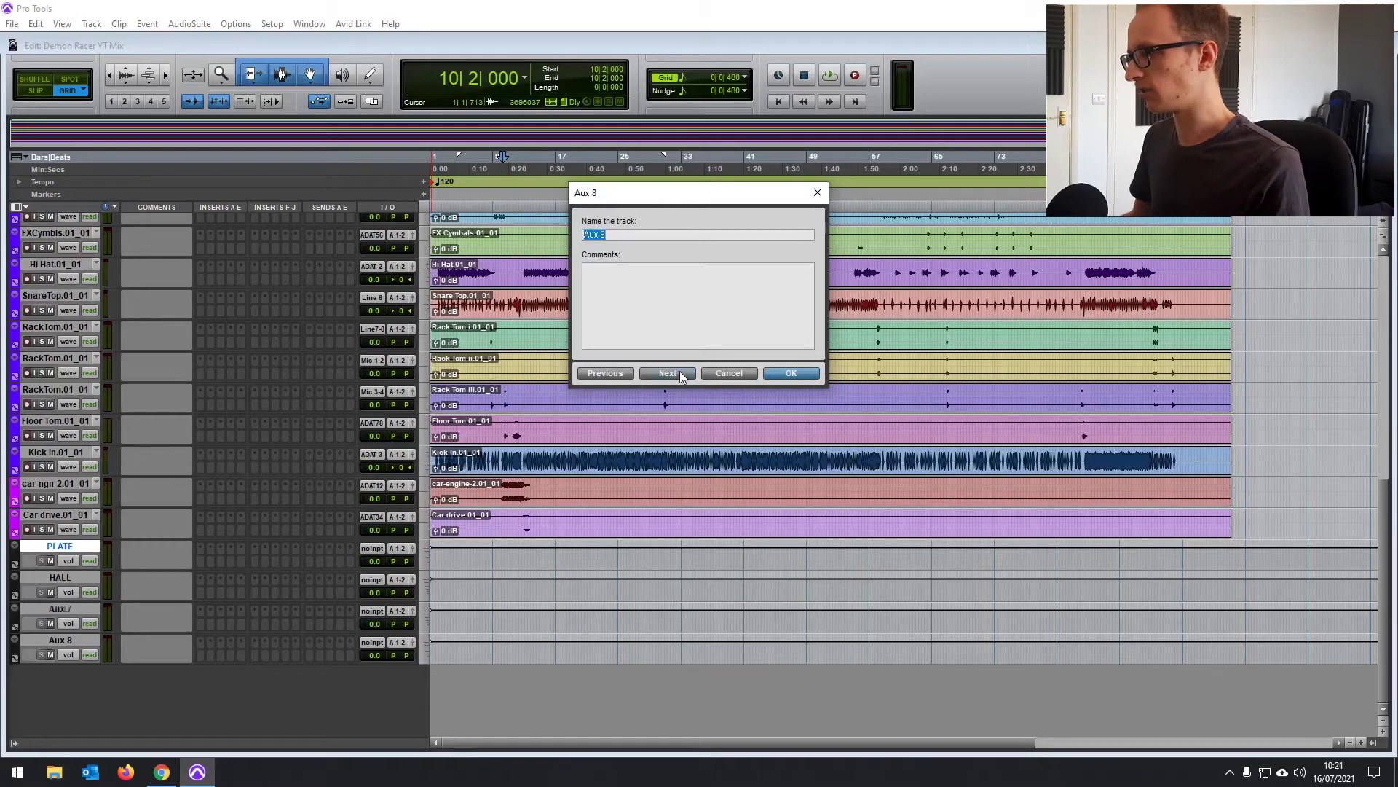
{"action": "type", "text": "AN DLY"}
{"action": "key", "text": "Return"}
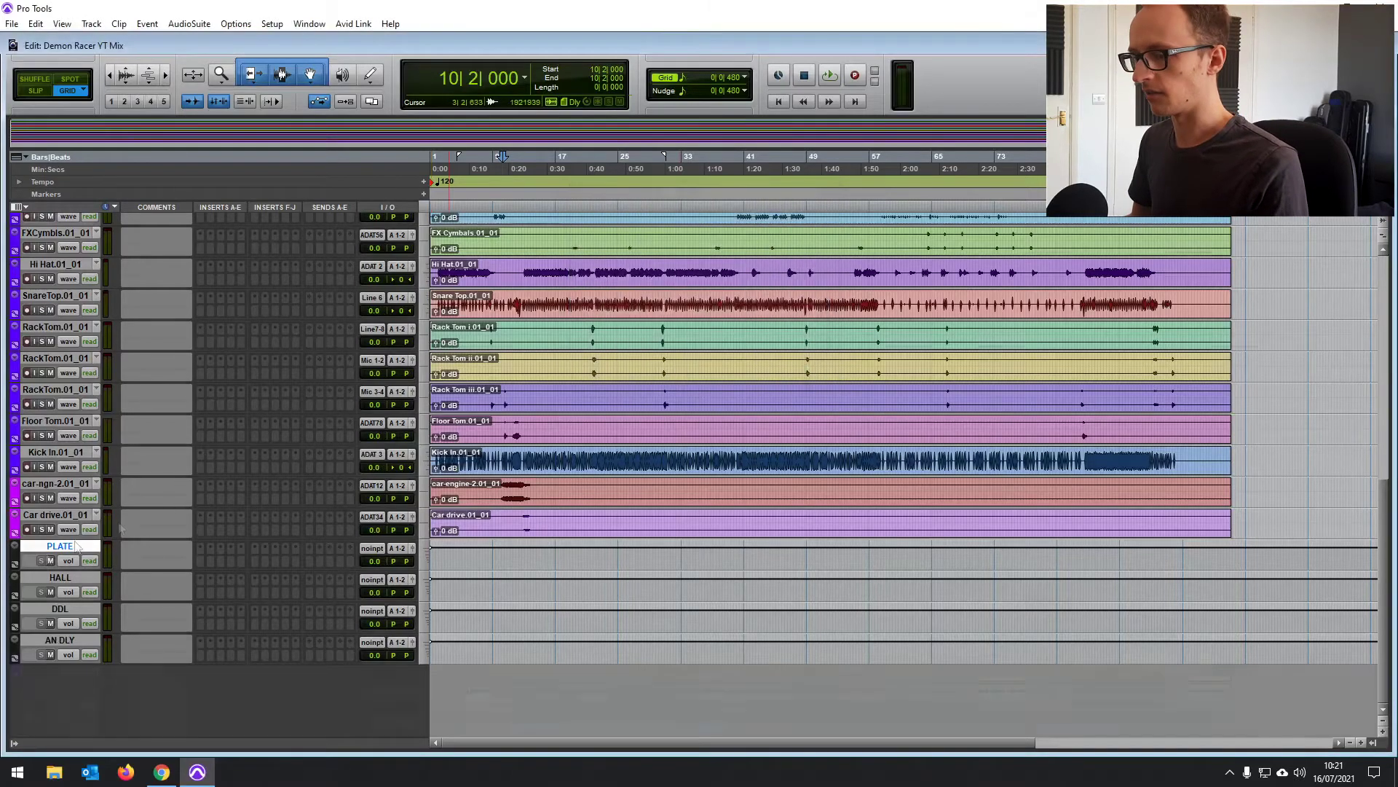
Rename the aux track above Vocals i as VOCALS and move Aux 2 down towards the rhythm guitar tracks.
{"action": "scroll", "coordinate": [77, 546], "scroll_direction": "up", "scroll_amount": 10}
{"action": "double_click", "coordinate": [74, 252]}
{"action": "type", "text": "VO"}
{"action": "key", "text": "Return"}
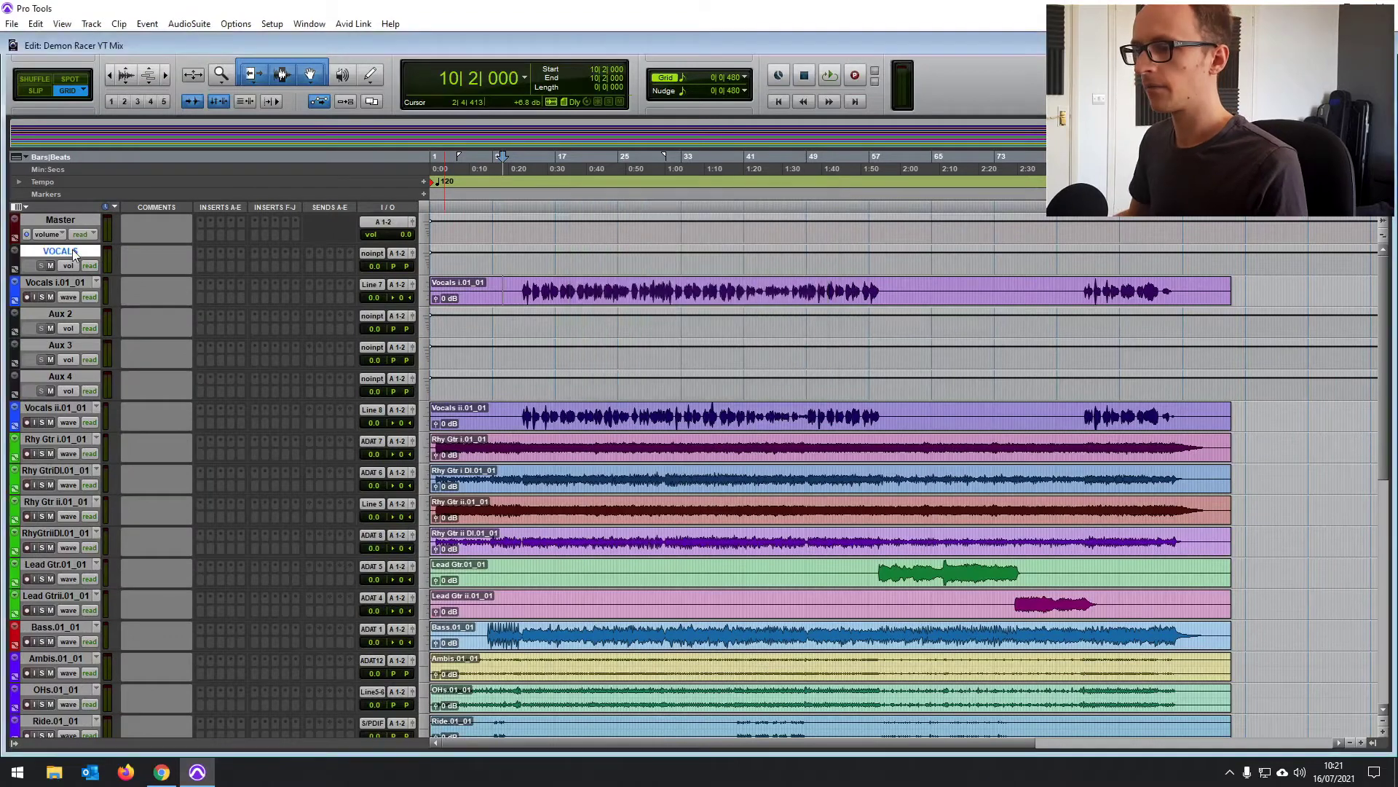
{"action": "left_click_drag", "start_coordinate": [54, 314], "coordinate": [65, 400]}
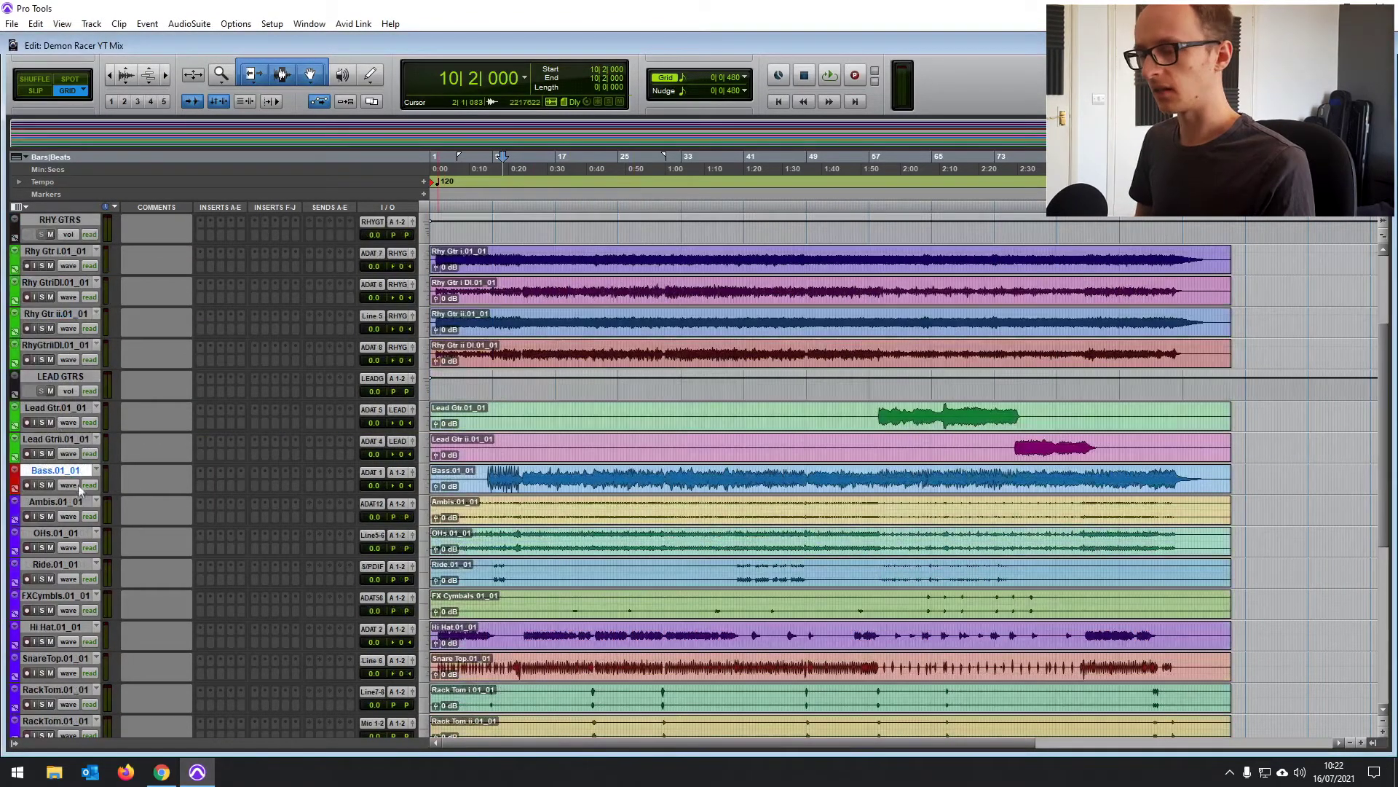
Move Aux 4 between the Bass and Ambis tracks and rename it KIT.
{"action": "scroll", "coordinate": [77, 485], "scroll_direction": "down", "scroll_amount": 1}
{"action": "left_click", "coordinate": [54, 471]}
{"action": "scroll", "coordinate": [66, 597], "scroll_direction": "down", "scroll_amount": 4}
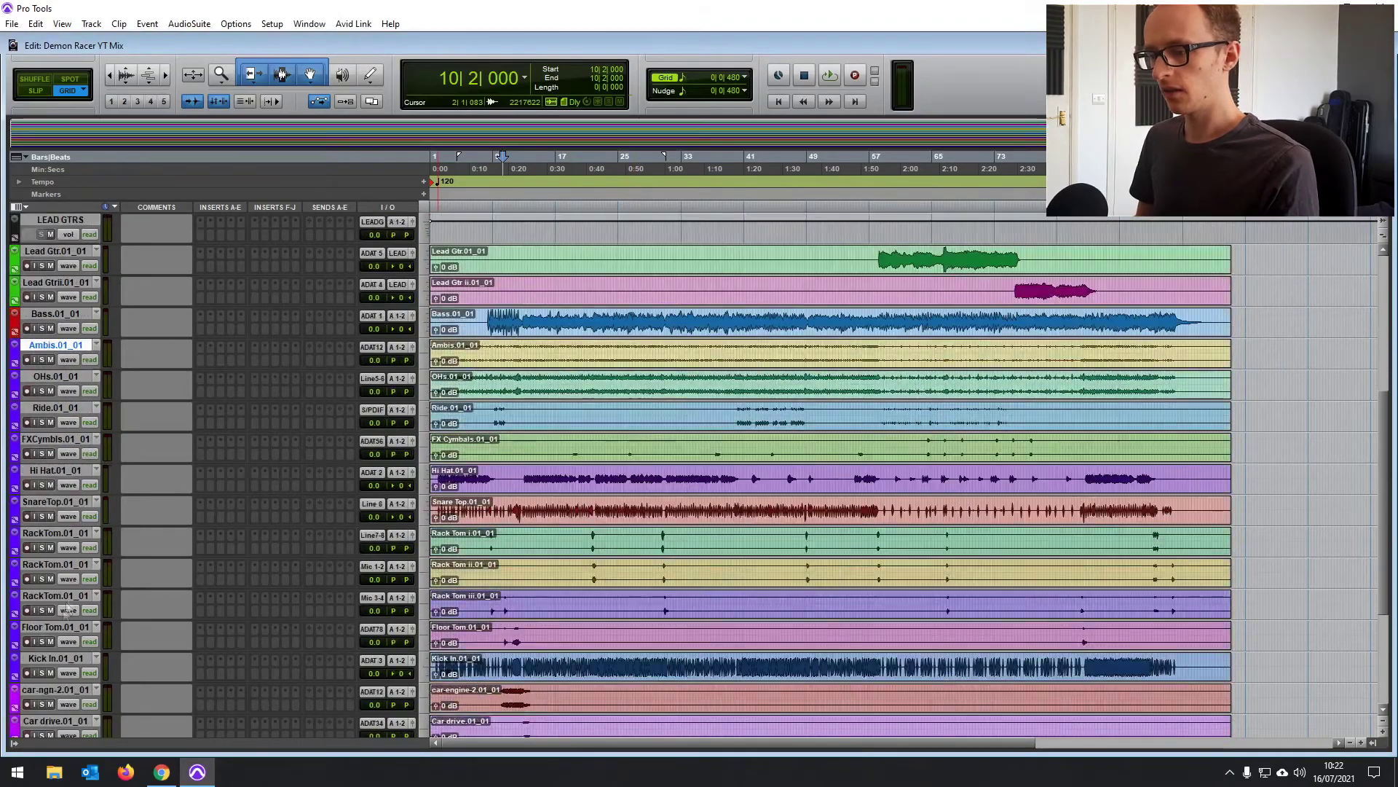
{"action": "scroll", "coordinate": [73, 437], "scroll_direction": "up", "scroll_amount": 6}
{"action": "scroll", "coordinate": [55, 348], "scroll_direction": "up", "scroll_amount": 4}
{"action": "left_click_drag", "start_coordinate": [55, 348], "coordinate": [57, 643]}
{"action": "scroll", "coordinate": [105, 477], "scroll_direction": "down", "scroll_amount": 16}
{"action": "scroll", "coordinate": [105, 408], "scroll_direction": "up", "scroll_amount": 6}
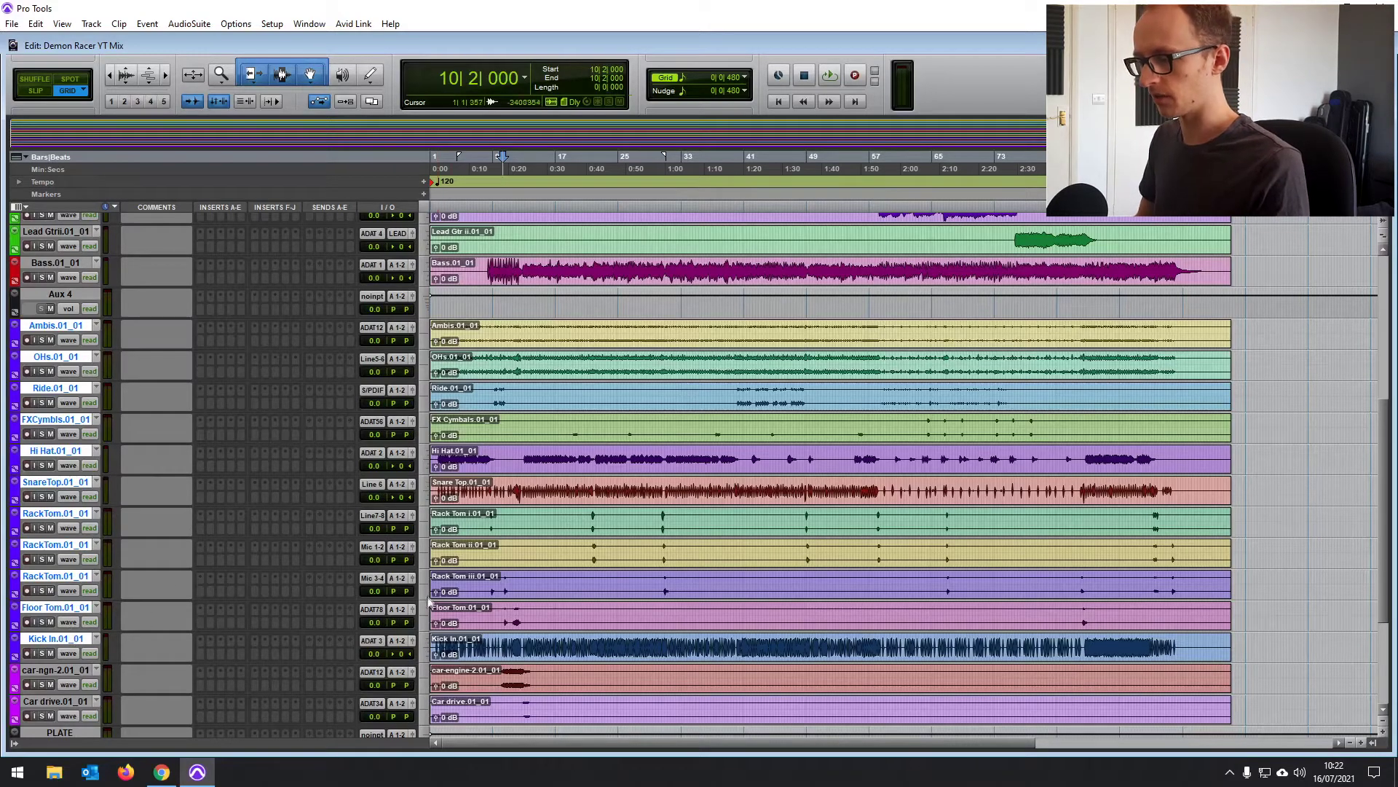
{"action": "double_click", "coordinate": [56, 295]}
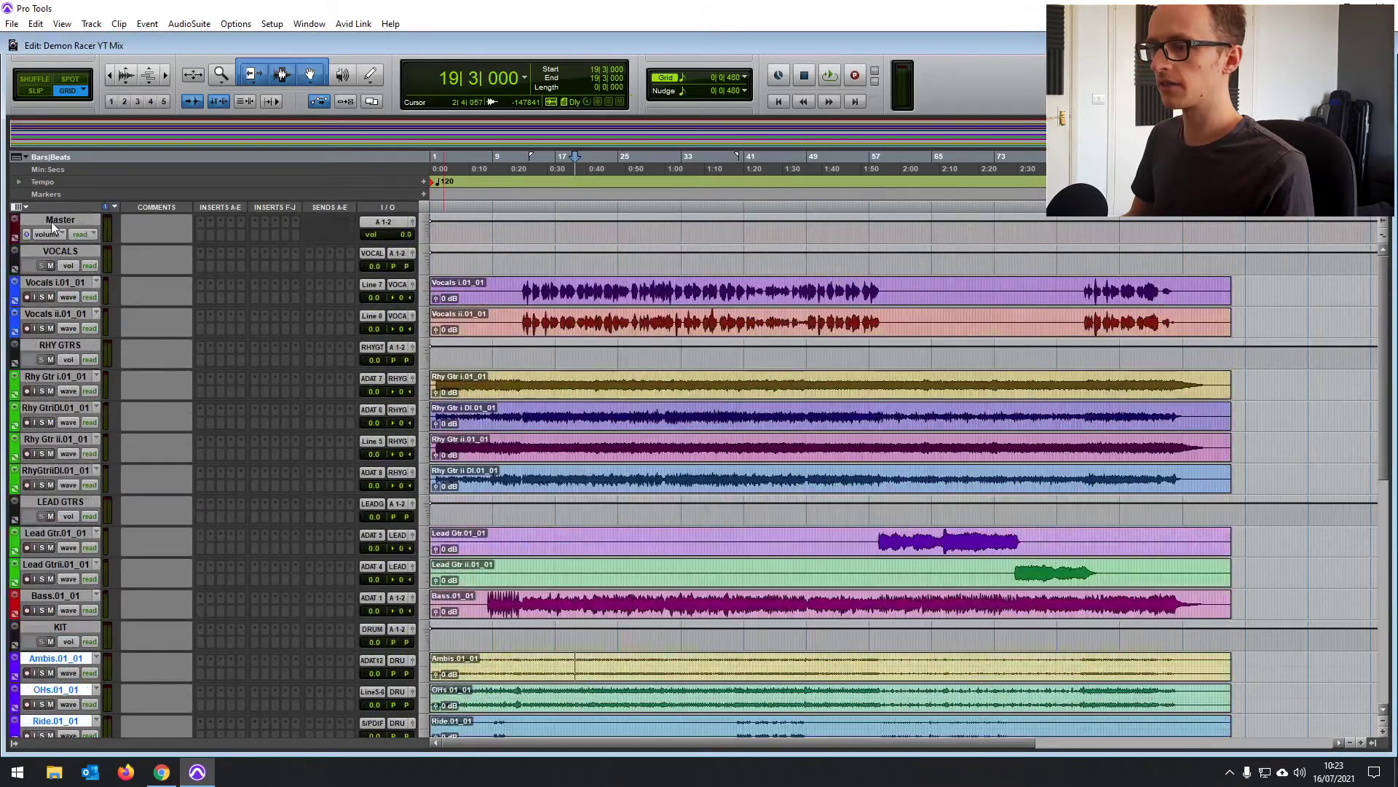
Create one new stereo Aux Input track directly below the Master track.
{"action": "left_click", "coordinate": [51, 222]}
{"action": "key", "text": "ctrl+shift+n"}
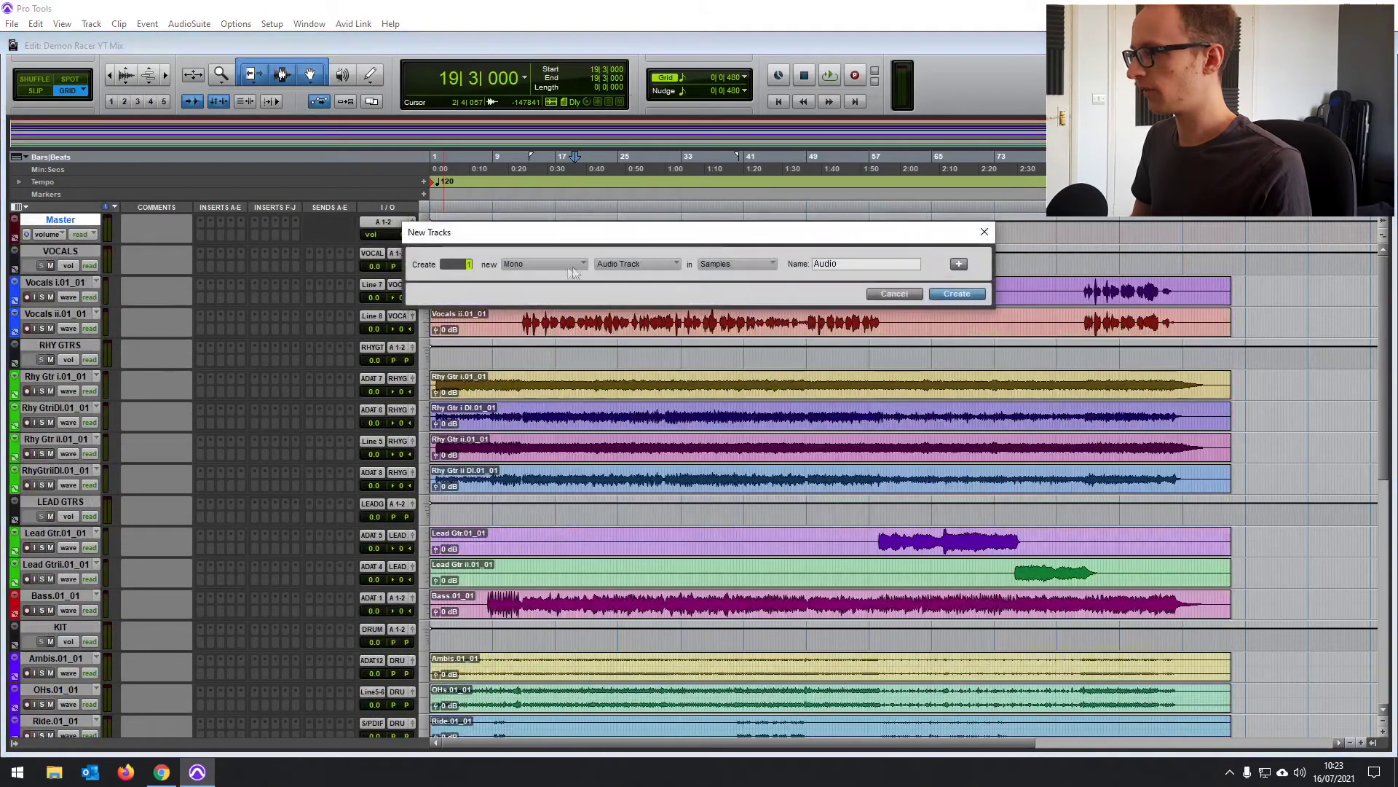
{"action": "left_click", "coordinate": [576, 267]}
{"action": "left_click", "coordinate": [583, 282]}
{"action": "key", "text": "Return"}
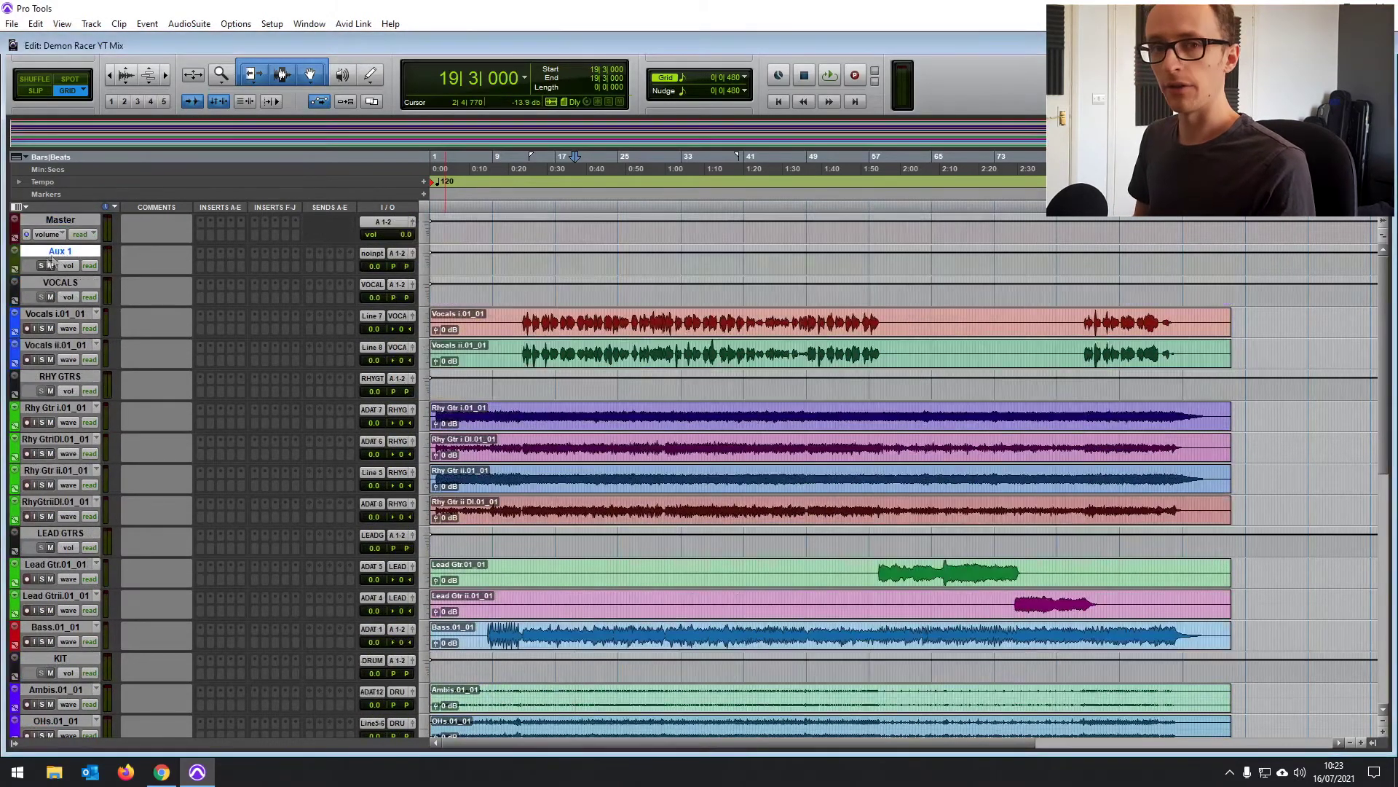
Rename the new aux track below Master as MIX BUS and set its input to the stereo bus A 3-4.
{"action": "double_click", "coordinate": [60, 251]}
{"action": "type", "text": "MIX BUS"}
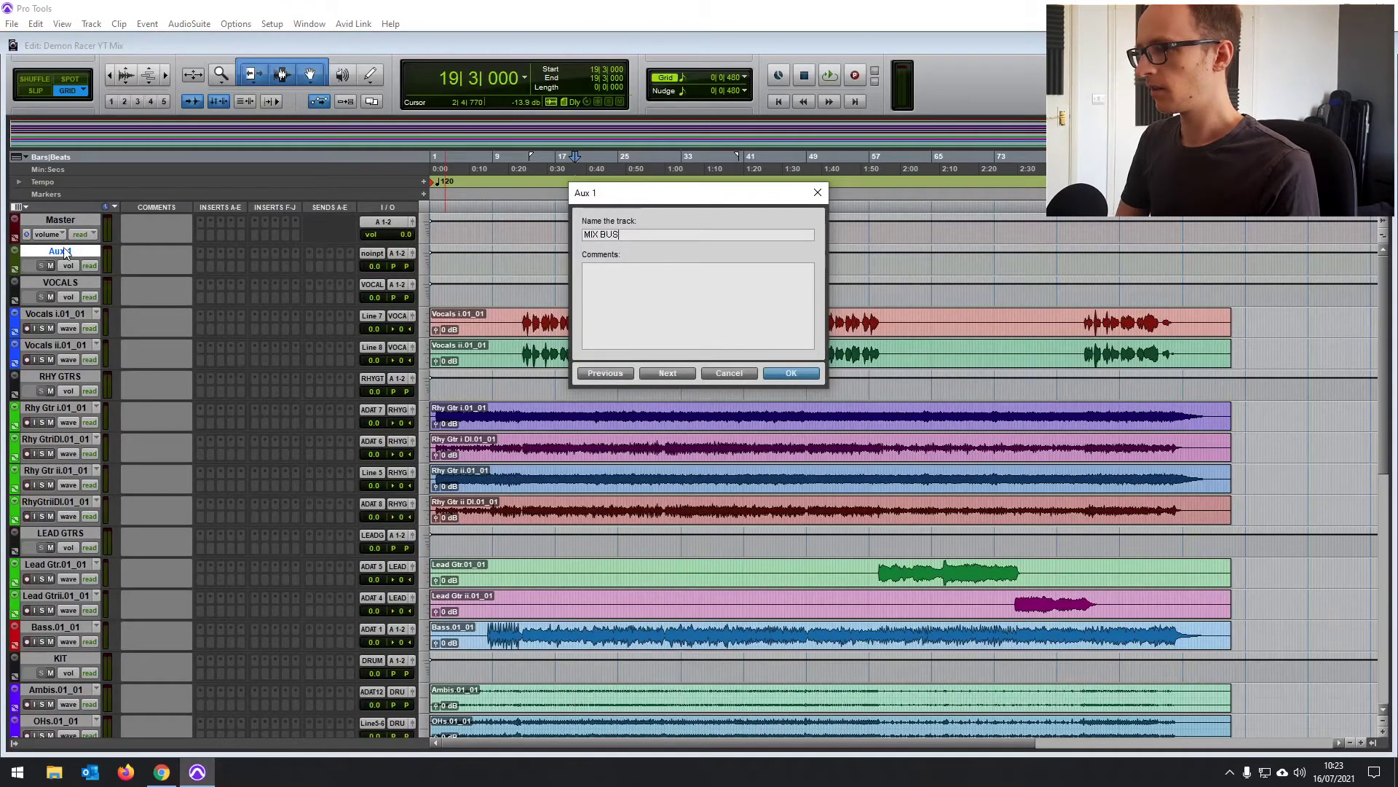
{"action": "key", "text": "Return"}
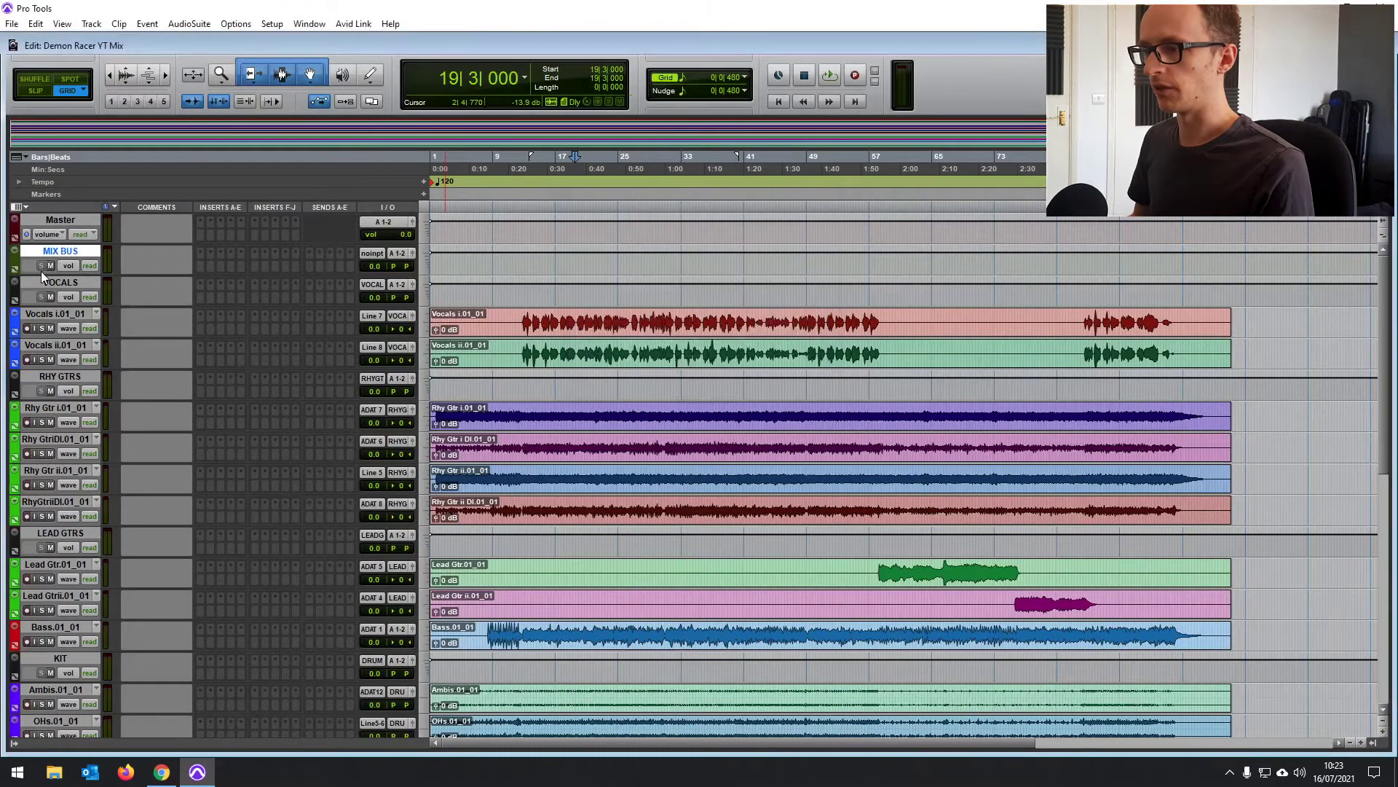
{"action": "left_click", "coordinate": [364, 254]}
{"action": "mouse_move", "coordinate": [440, 315]}
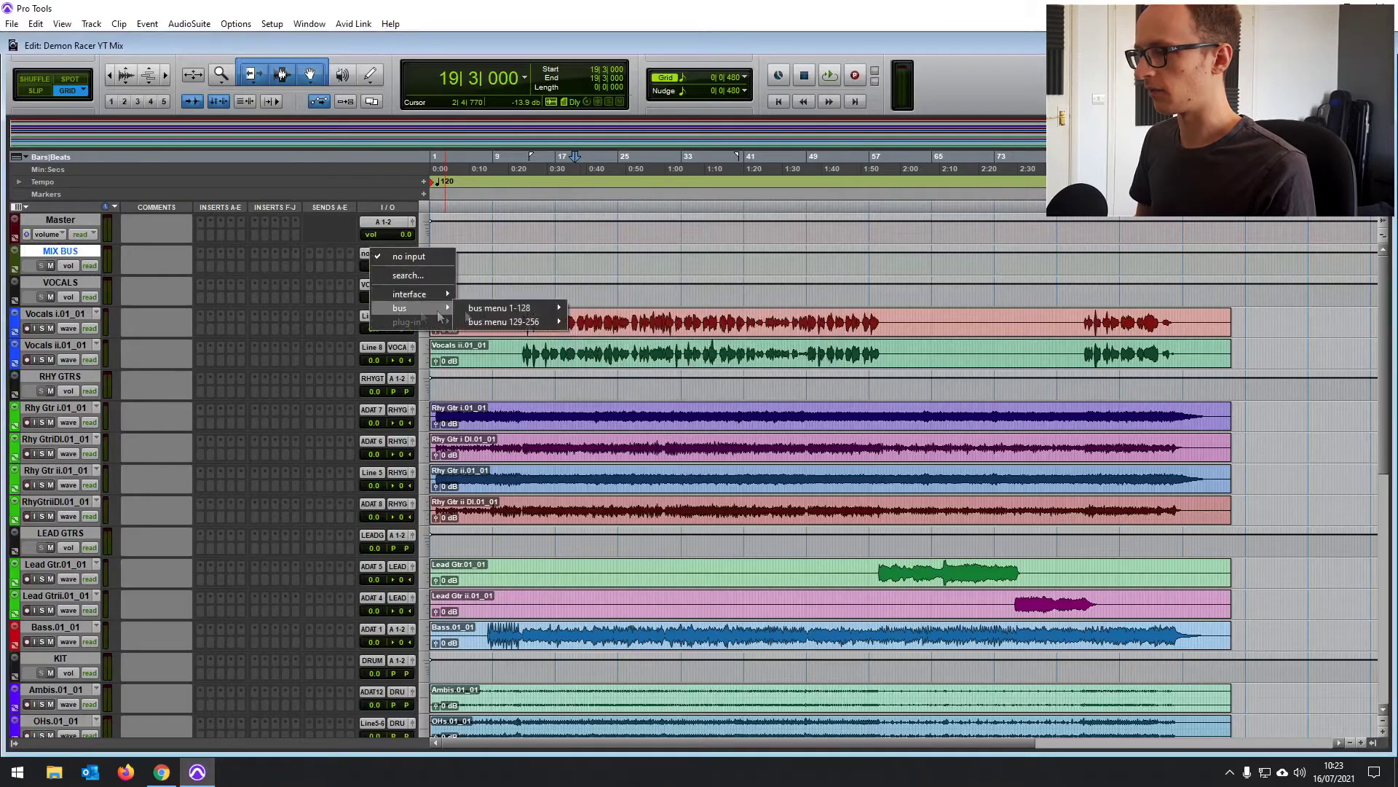
{"action": "mouse_move", "coordinate": [503, 309]}
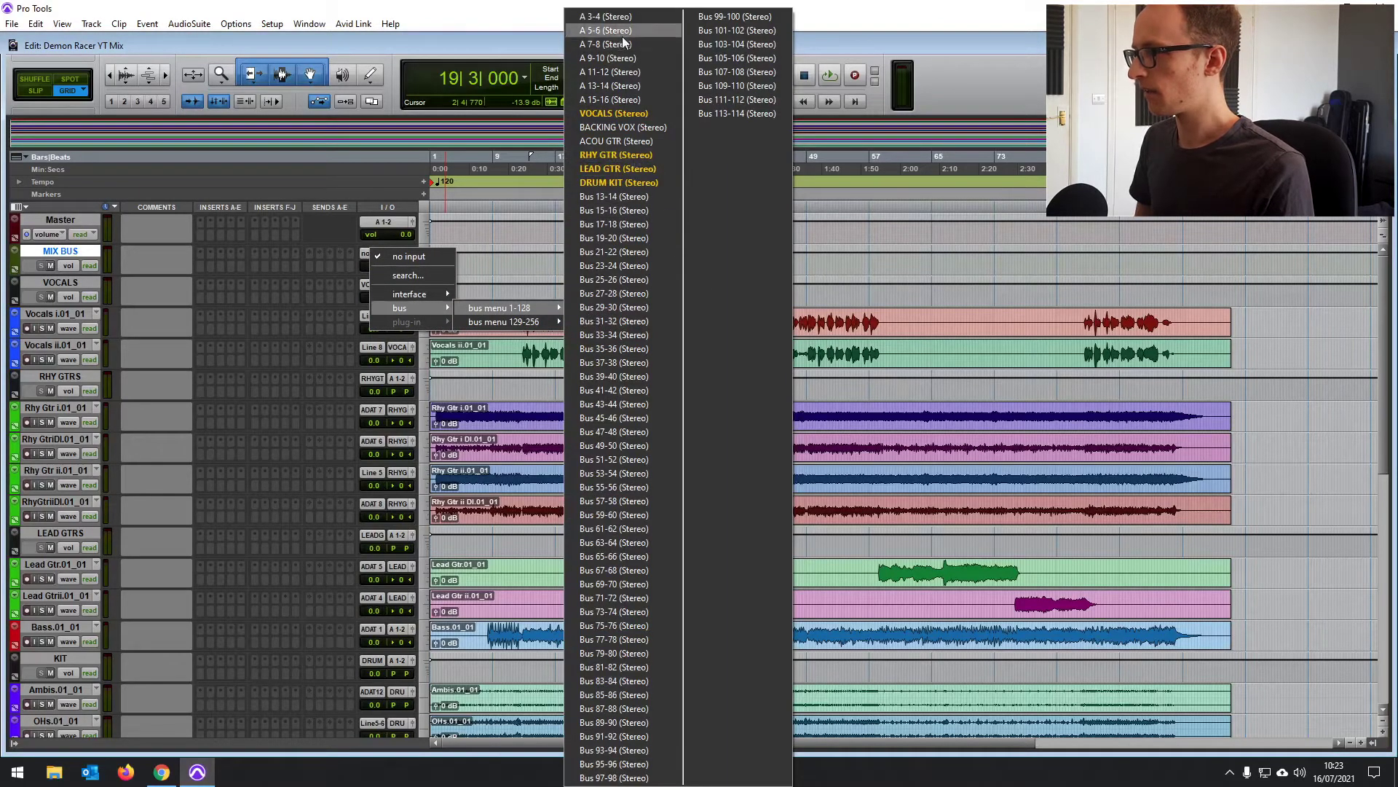
{"action": "left_click", "coordinate": [605, 16]}
Route the outputs of the VOCALS, RHY GTRS, LEAD GTRS, Bass, KIT, car engine and Car drive tracks together to the stereo bus A 3-4.
{"action": "left_click", "coordinate": [62, 284]}
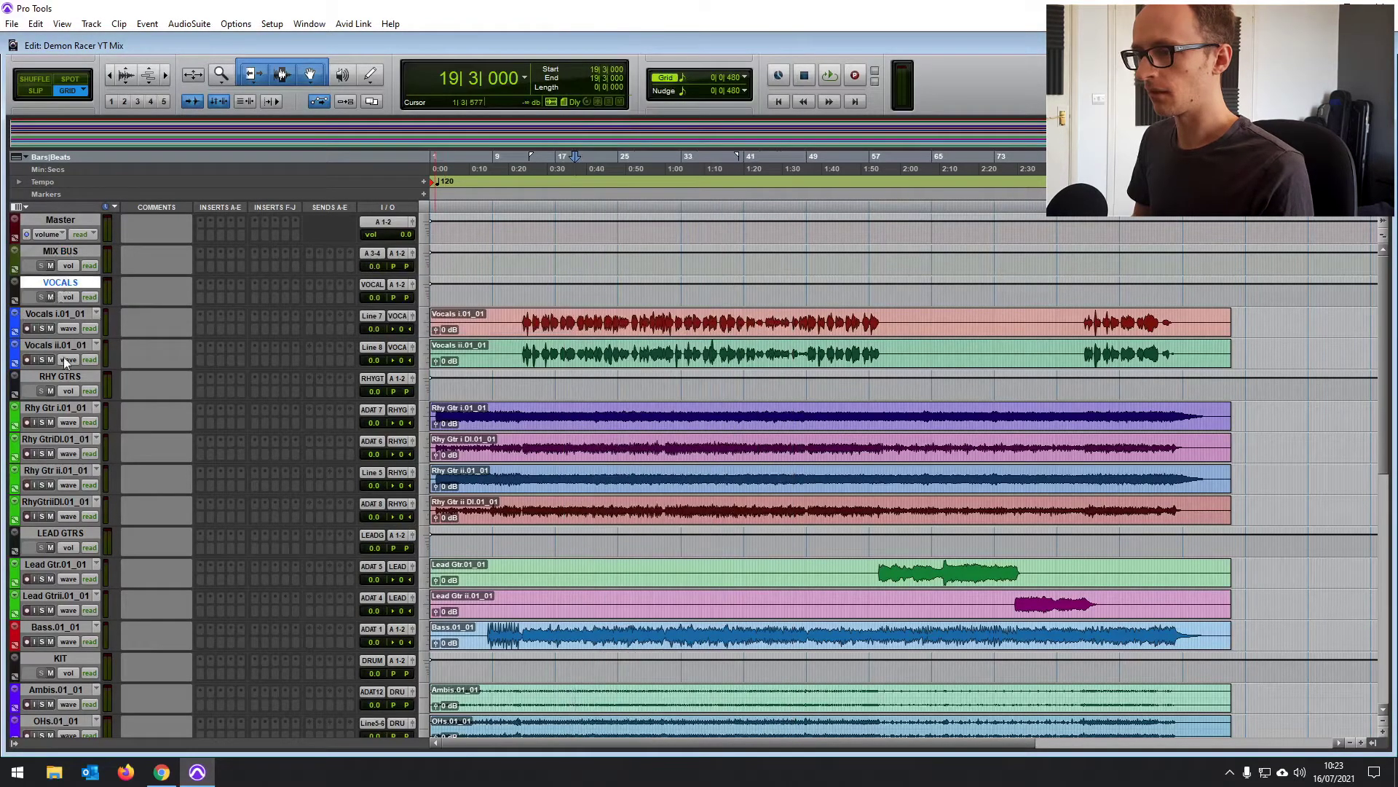
{"action": "left_click", "coordinate": [60, 377], "text": "ctrl"}
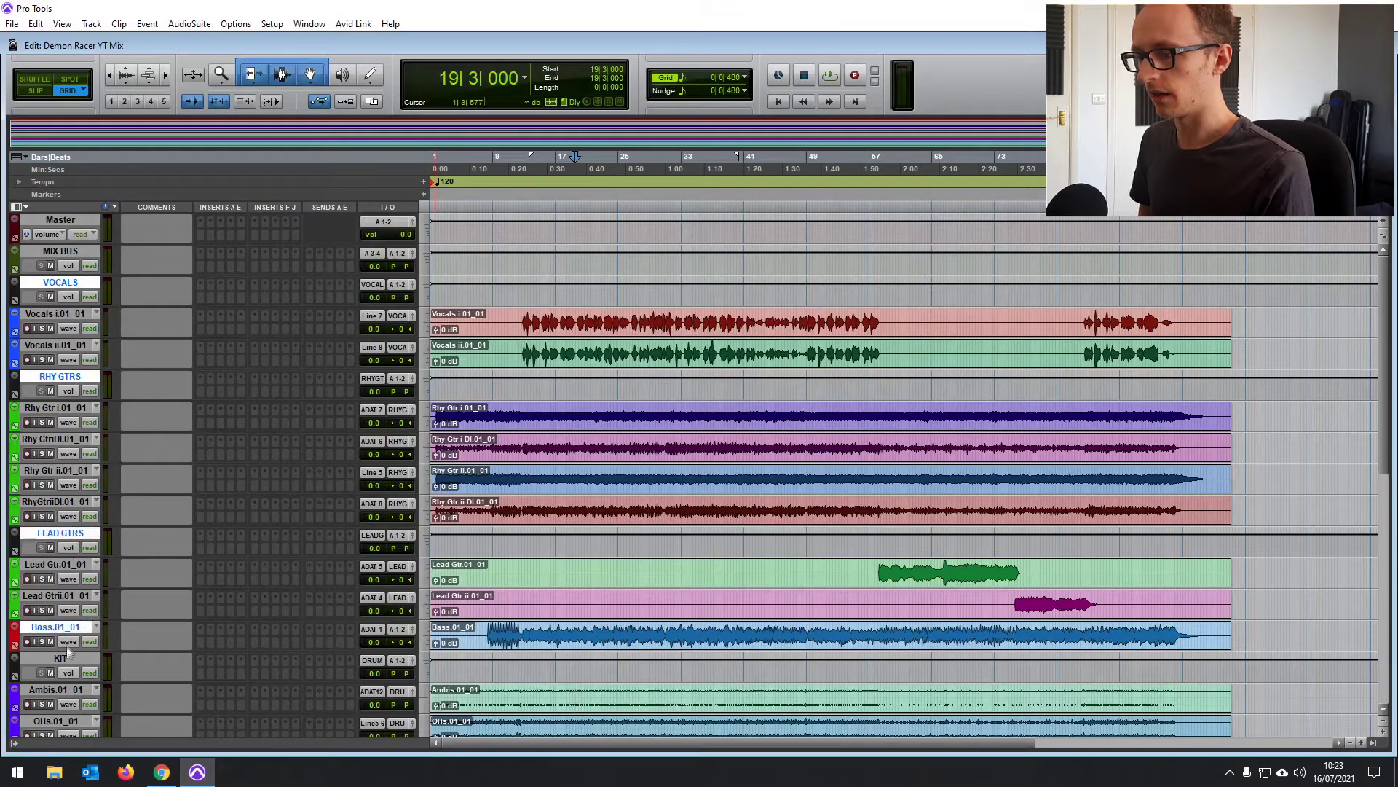
{"action": "scroll", "coordinate": [91, 644], "scroll_direction": "down", "scroll_amount": 10}
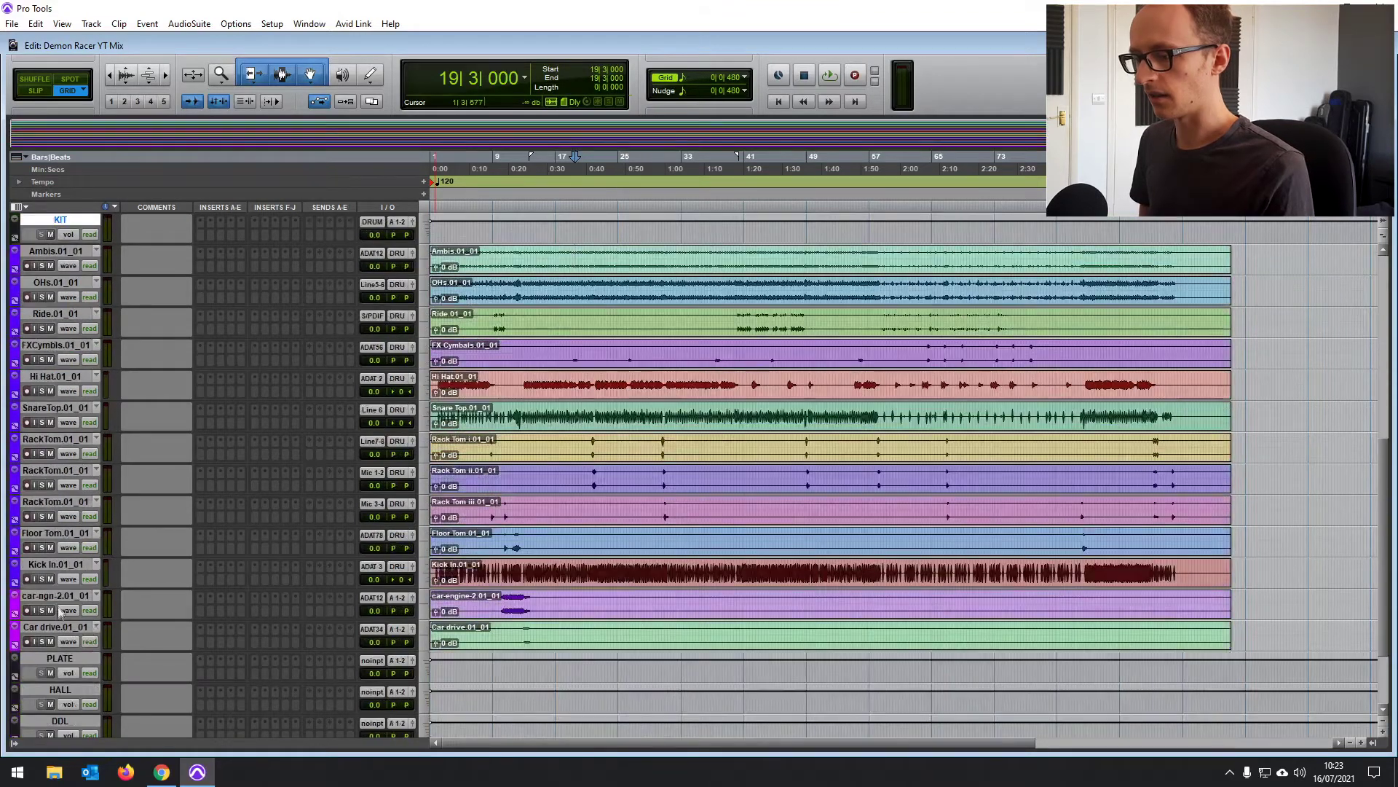
{"action": "left_click", "coordinate": [57, 597]}
{"action": "left_click", "coordinate": [395, 628]}
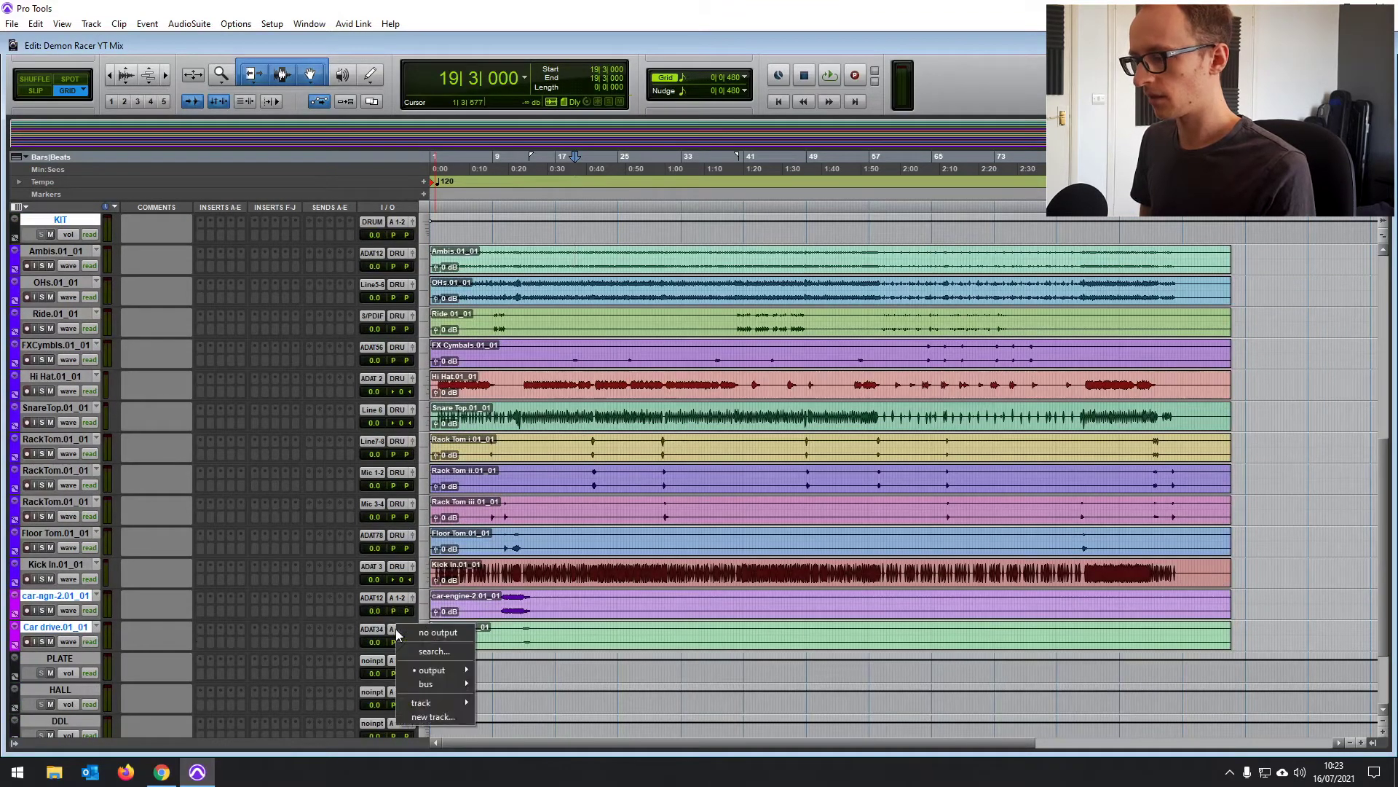
{"action": "mouse_move", "coordinate": [412, 681]}
{"action": "mouse_move", "coordinate": [496, 683]}
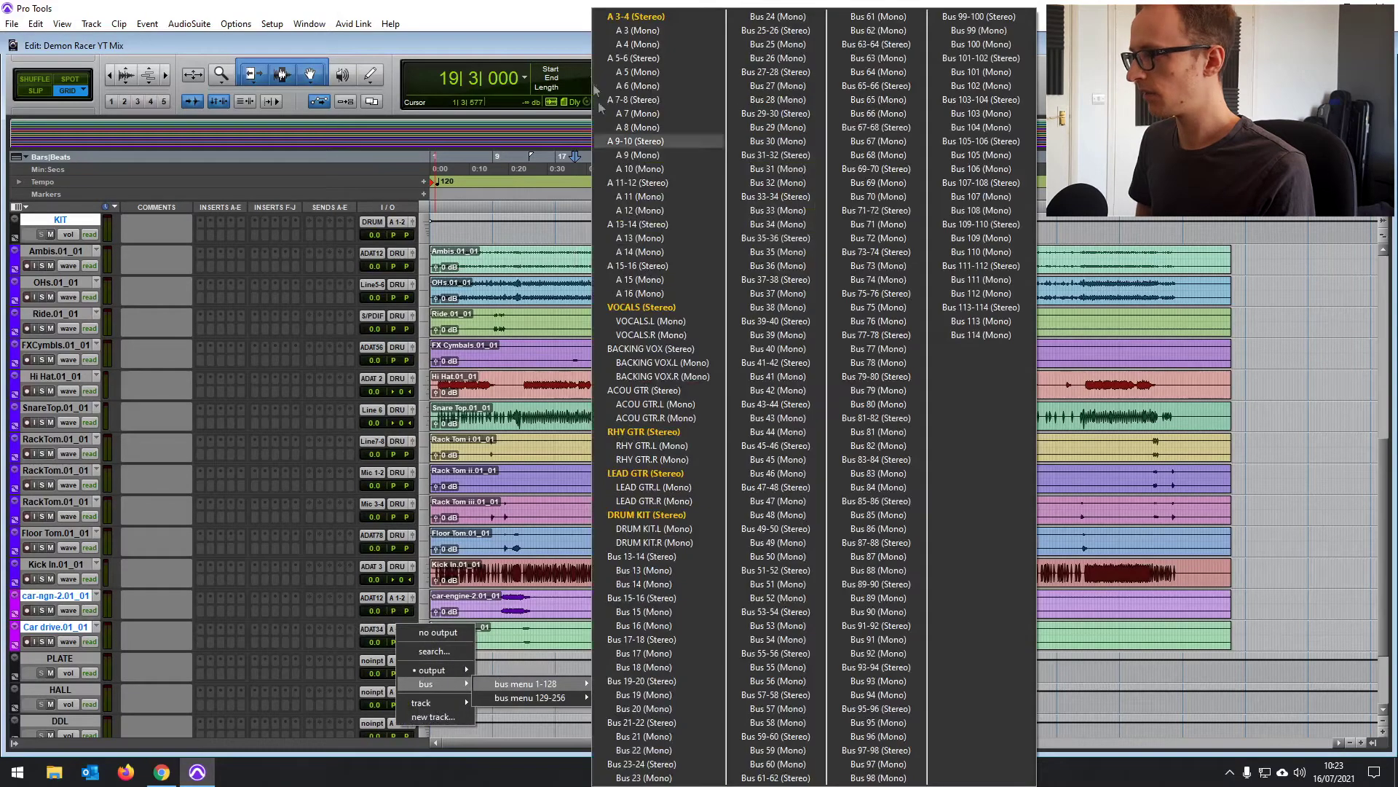
{"action": "left_click", "coordinate": [636, 16], "text": "alt+shift"}
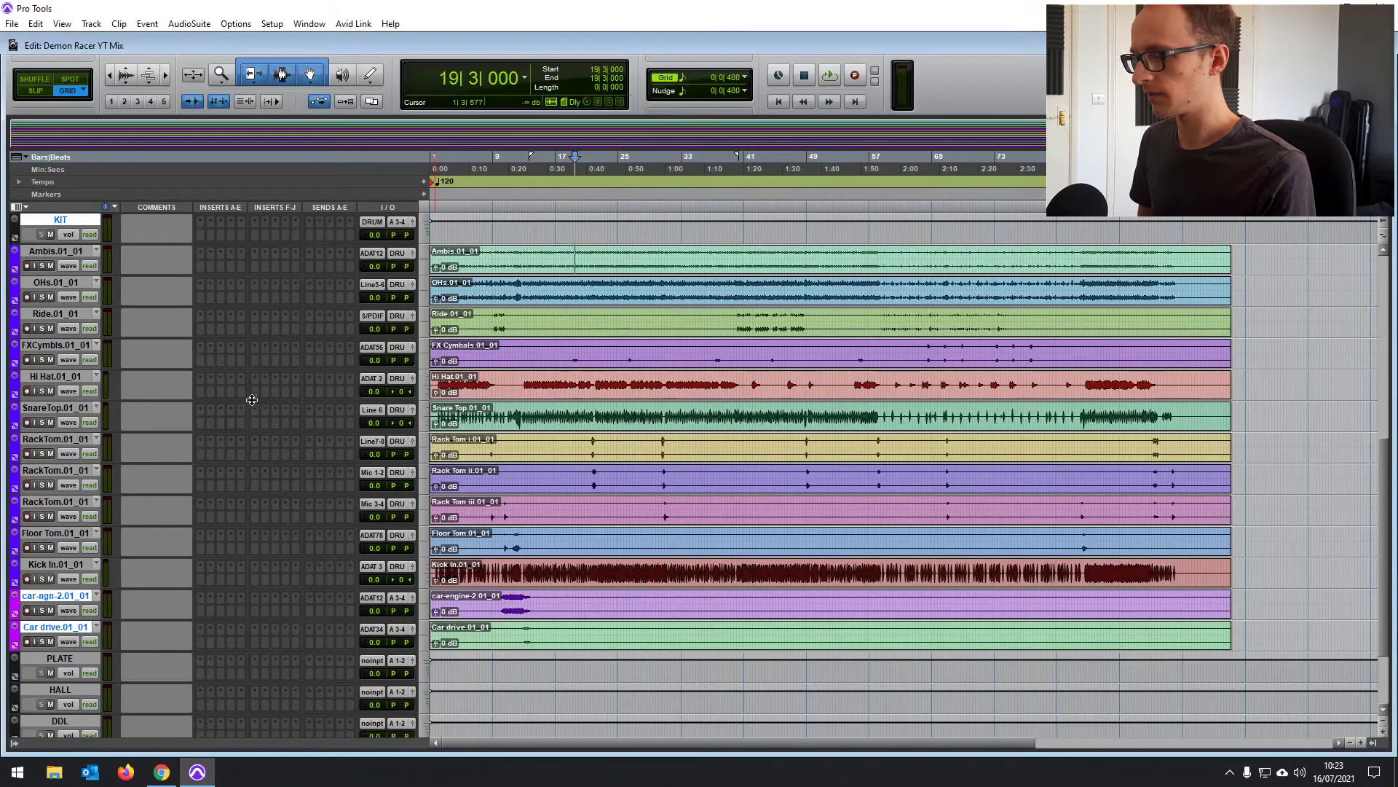
Play the session from bar 29, beat 3, checking the meters on the buses and individual tracks, and stop playback.
{"action": "scroll", "coordinate": [252, 399], "scroll_direction": "up", "scroll_amount": 5}
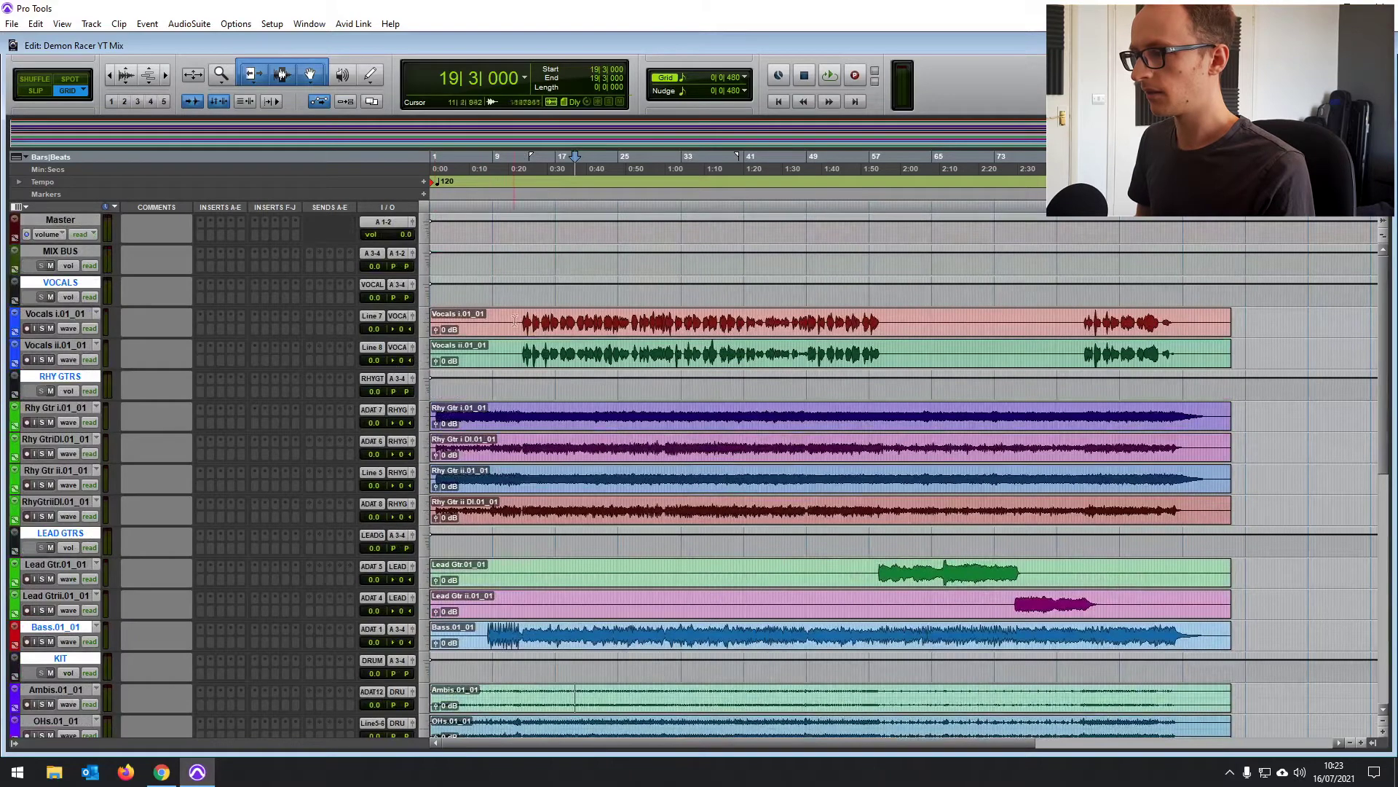
{"action": "left_click", "coordinate": [539, 320]}
{"action": "left_click", "coordinate": [654, 317]}
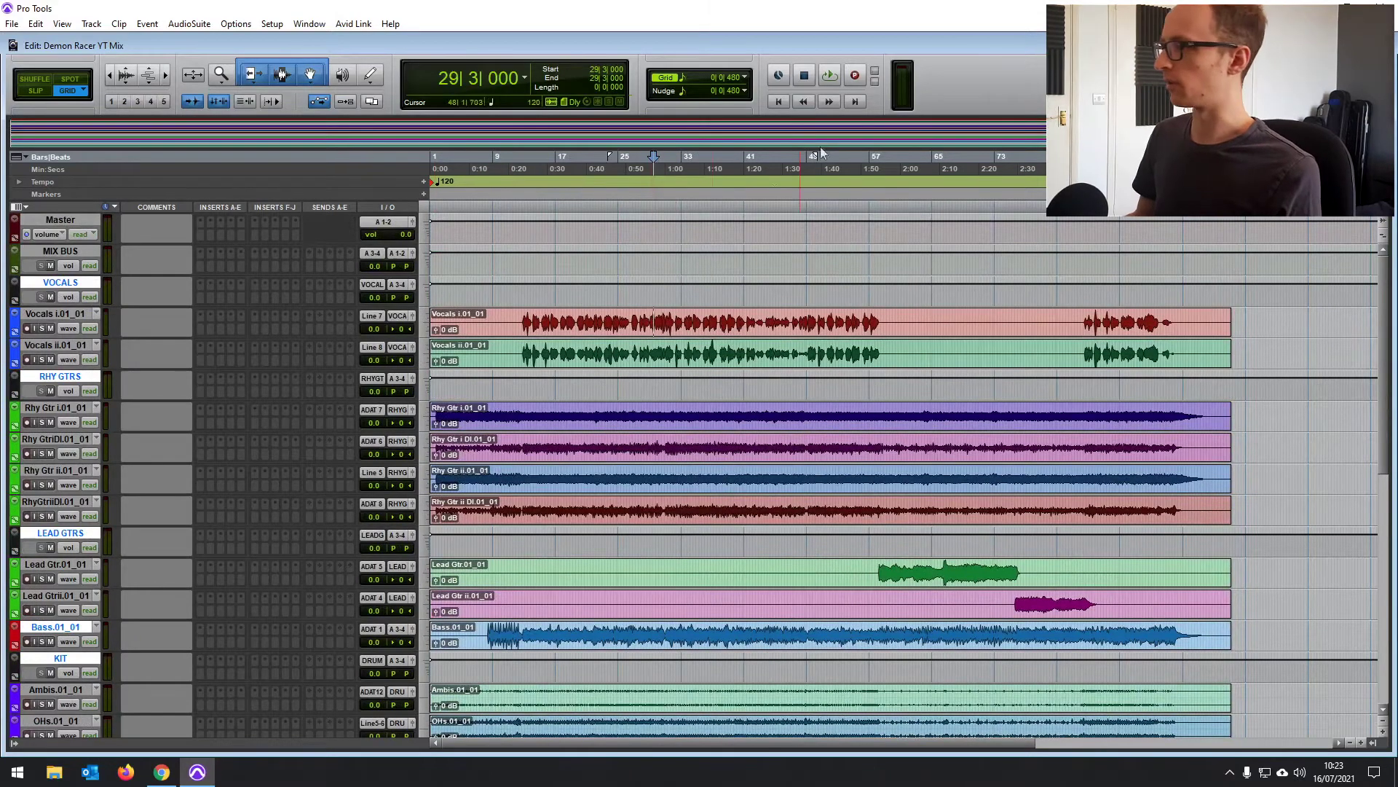
{"action": "left_click", "coordinate": [828, 76]}
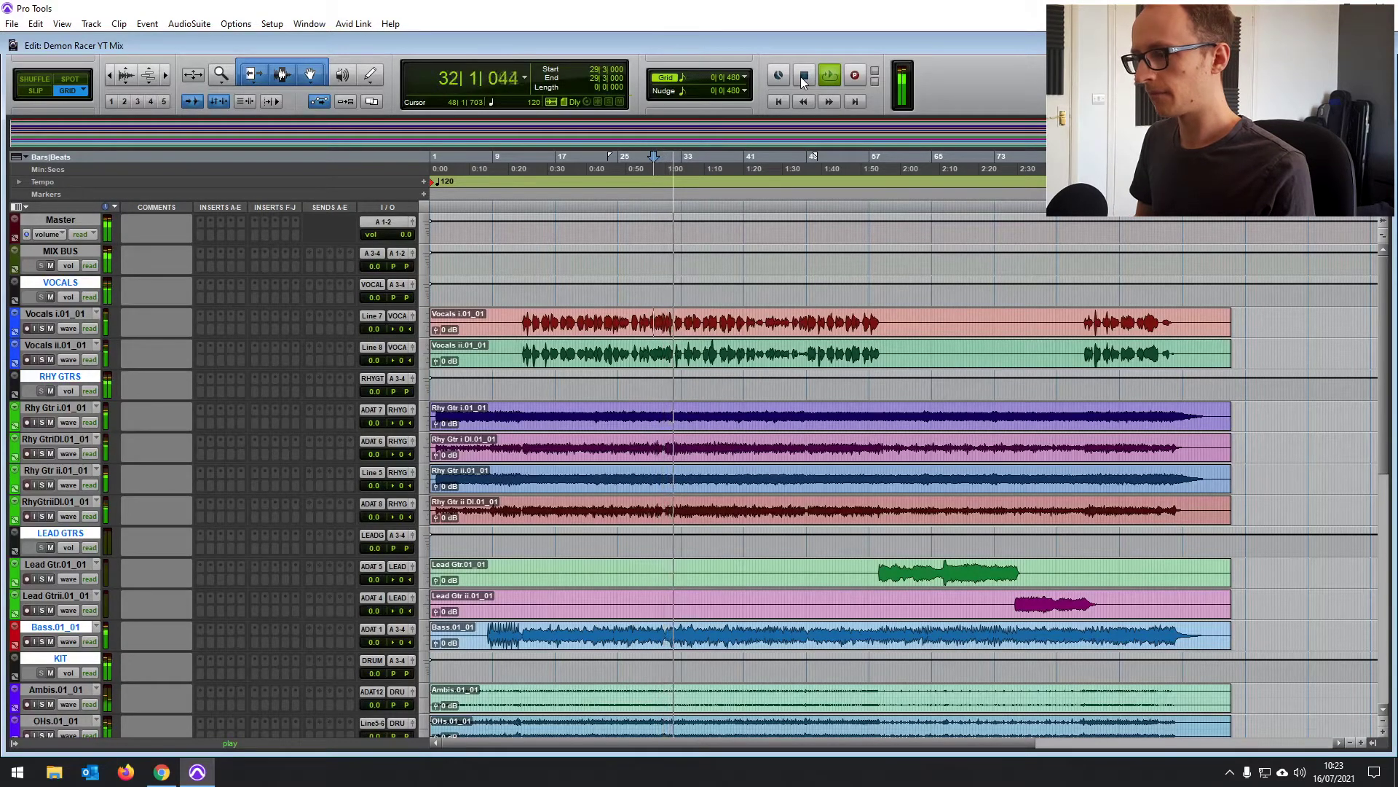
{"action": "scroll", "coordinate": [692, 337], "scroll_direction": "down", "scroll_amount": 5}
{"action": "scroll", "coordinate": [692, 337], "scroll_direction": "down", "scroll_amount": 5}
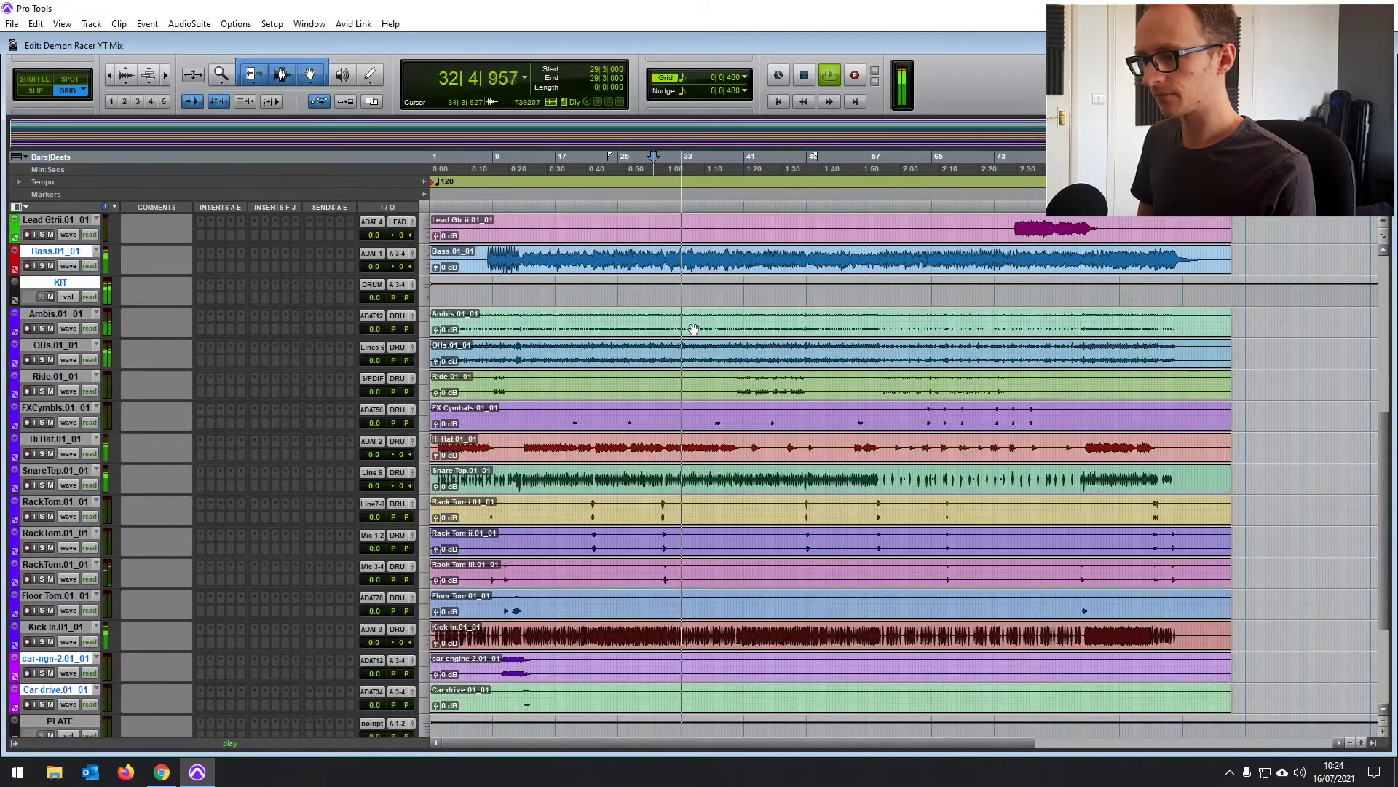
{"action": "key", "text": "space"}
{"action": "scroll", "coordinate": [688, 329], "scroll_direction": "up", "scroll_amount": 10}
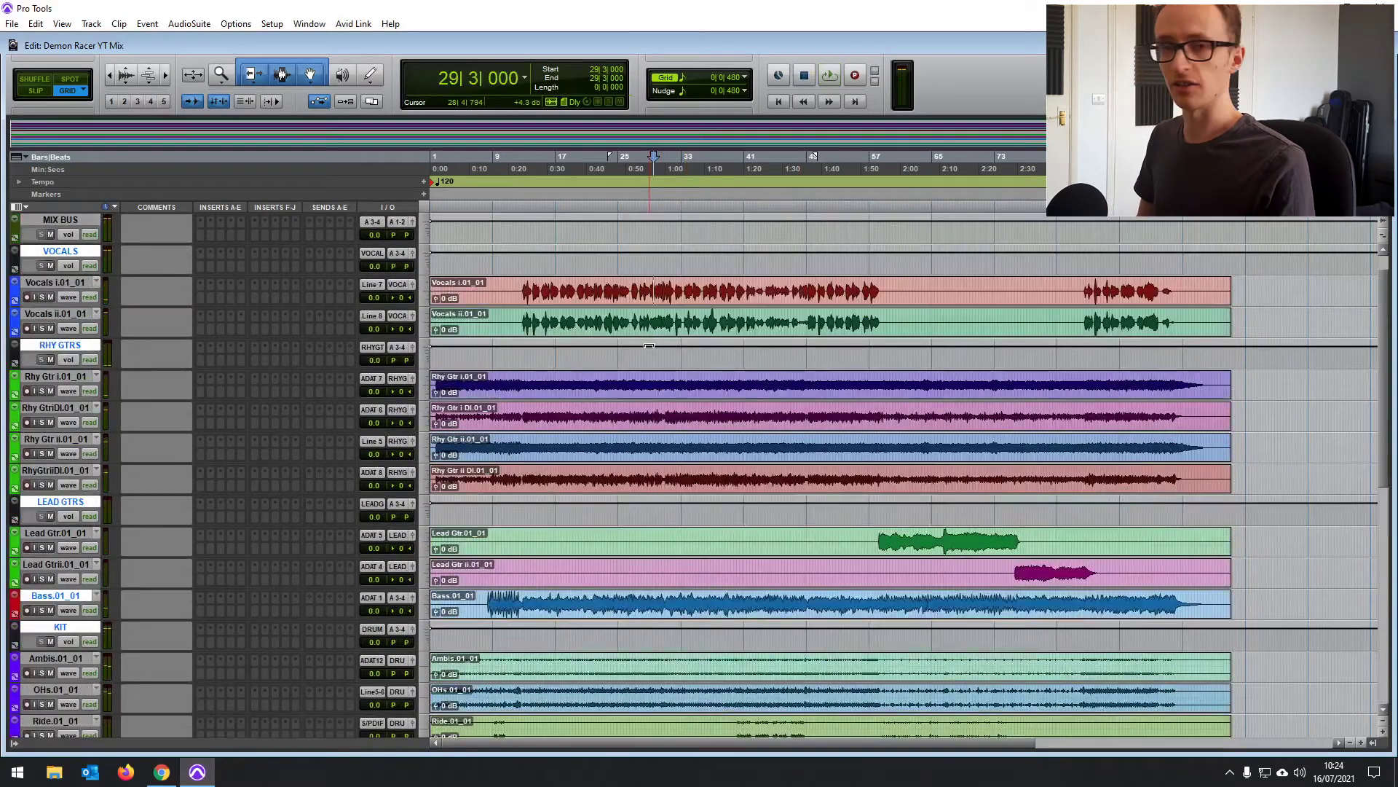
{"action": "left_click", "coordinate": [668, 287]}
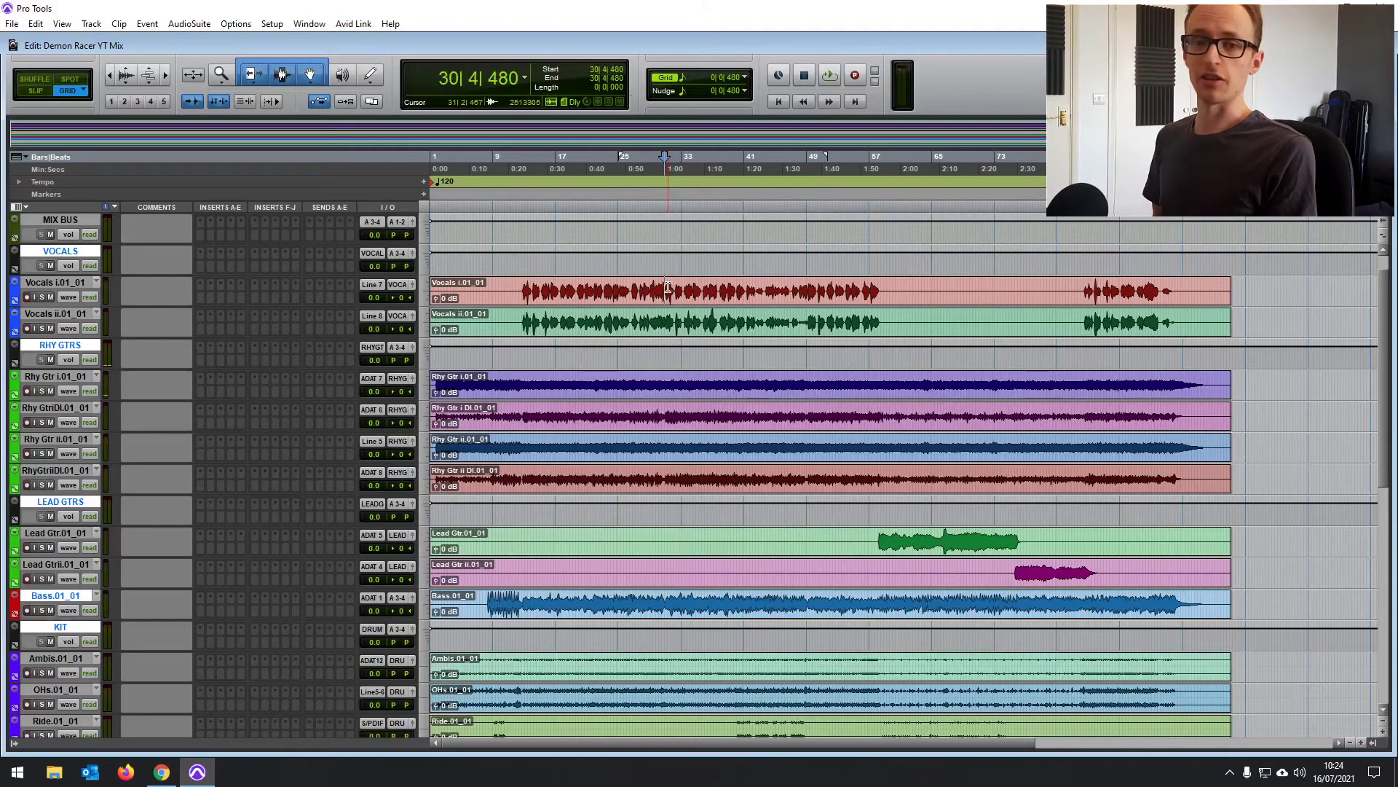
{"action": "scroll", "coordinate": [528, 301], "scroll_direction": "up", "scroll_amount": 1}
{"action": "left_click", "coordinate": [528, 302]}
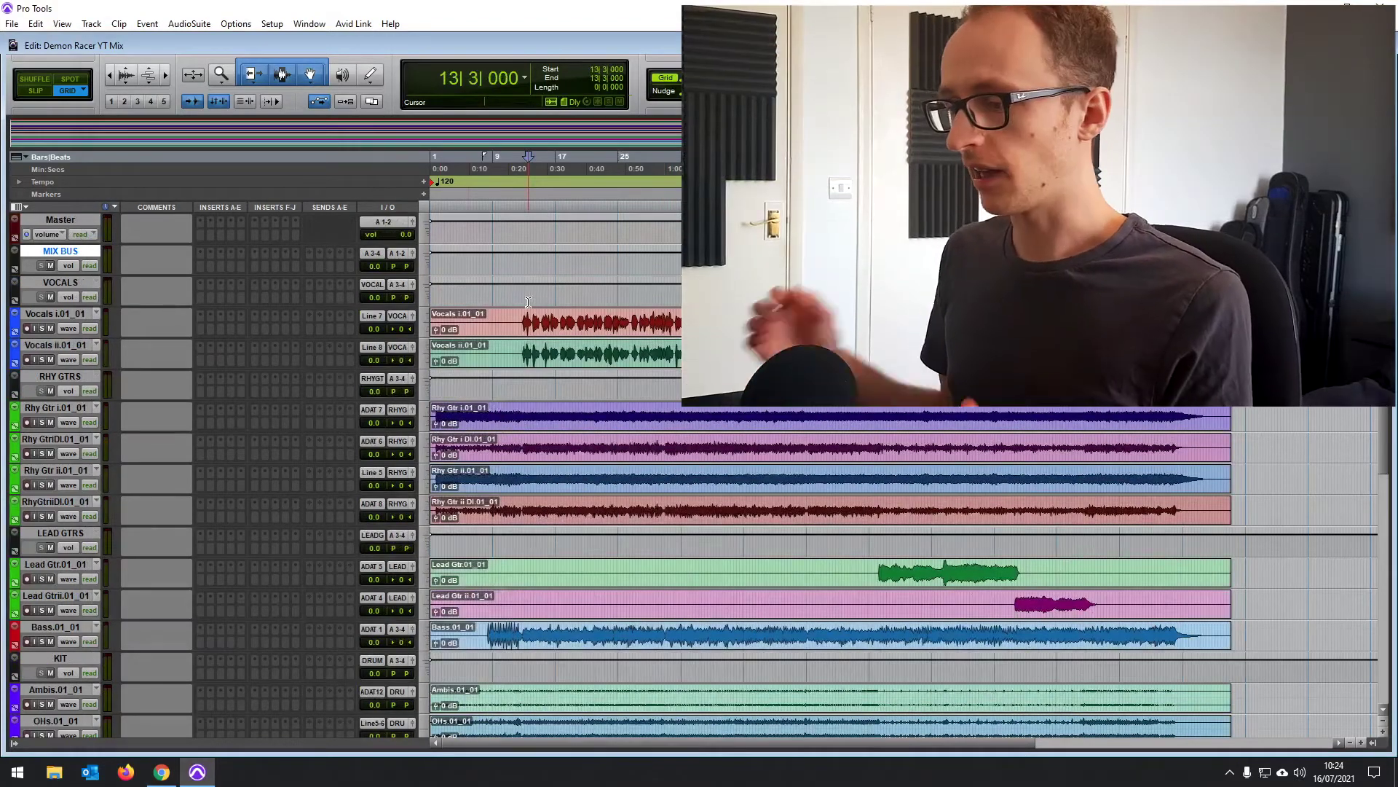
{"action": "left_click", "coordinate": [518, 322]}
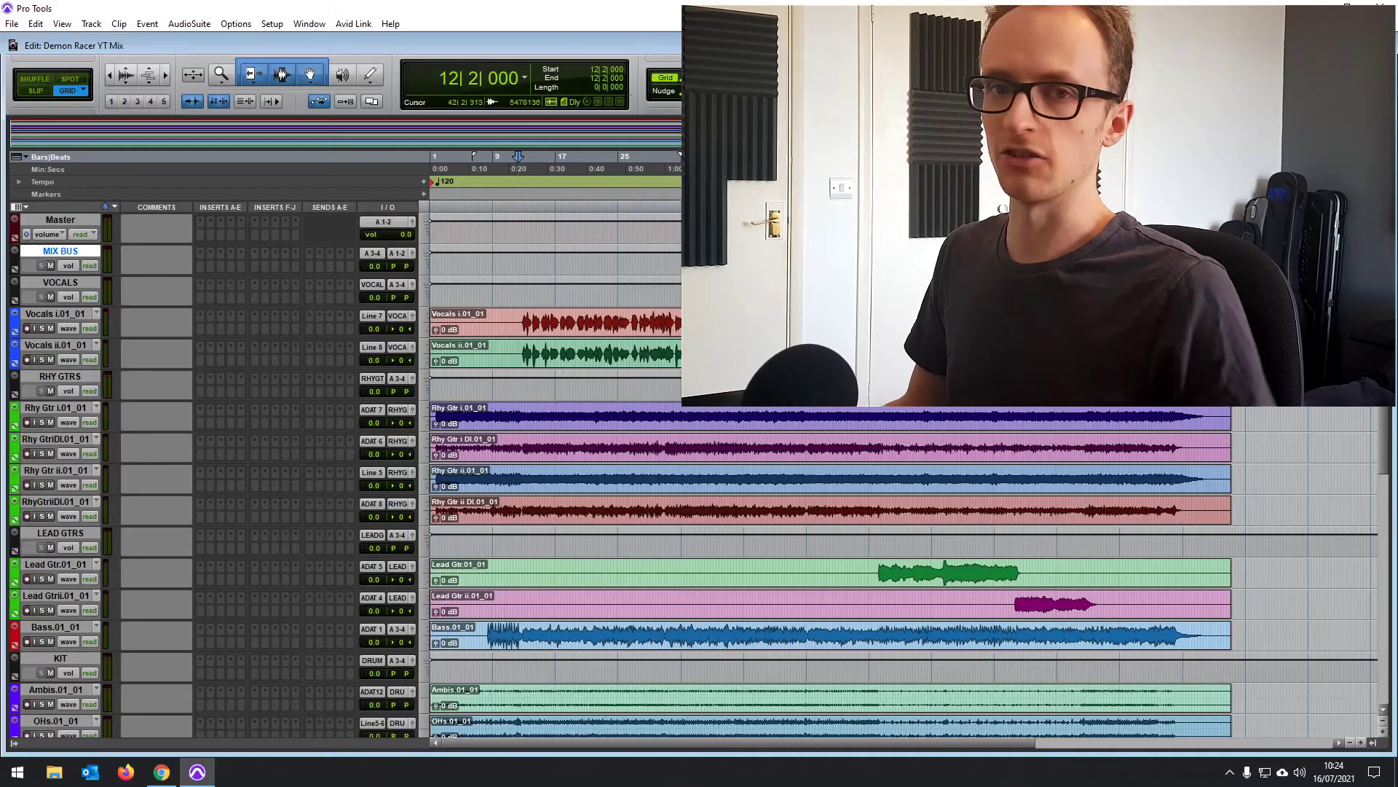
{"action": "scroll", "coordinate": [903, 419], "scroll_direction": "down", "scroll_amount": 1}
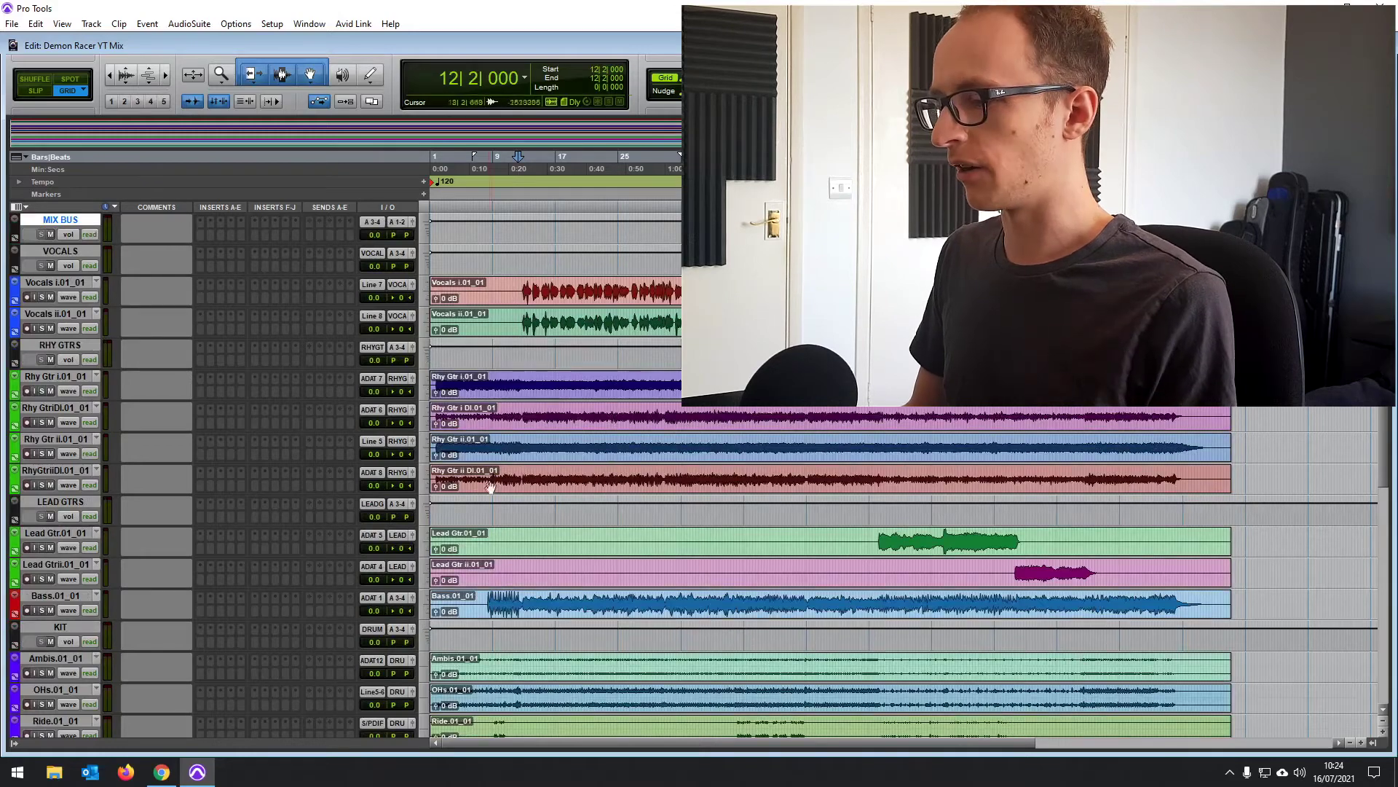
{"action": "scroll", "coordinate": [490, 488], "scroll_direction": "down", "scroll_amount": 6}
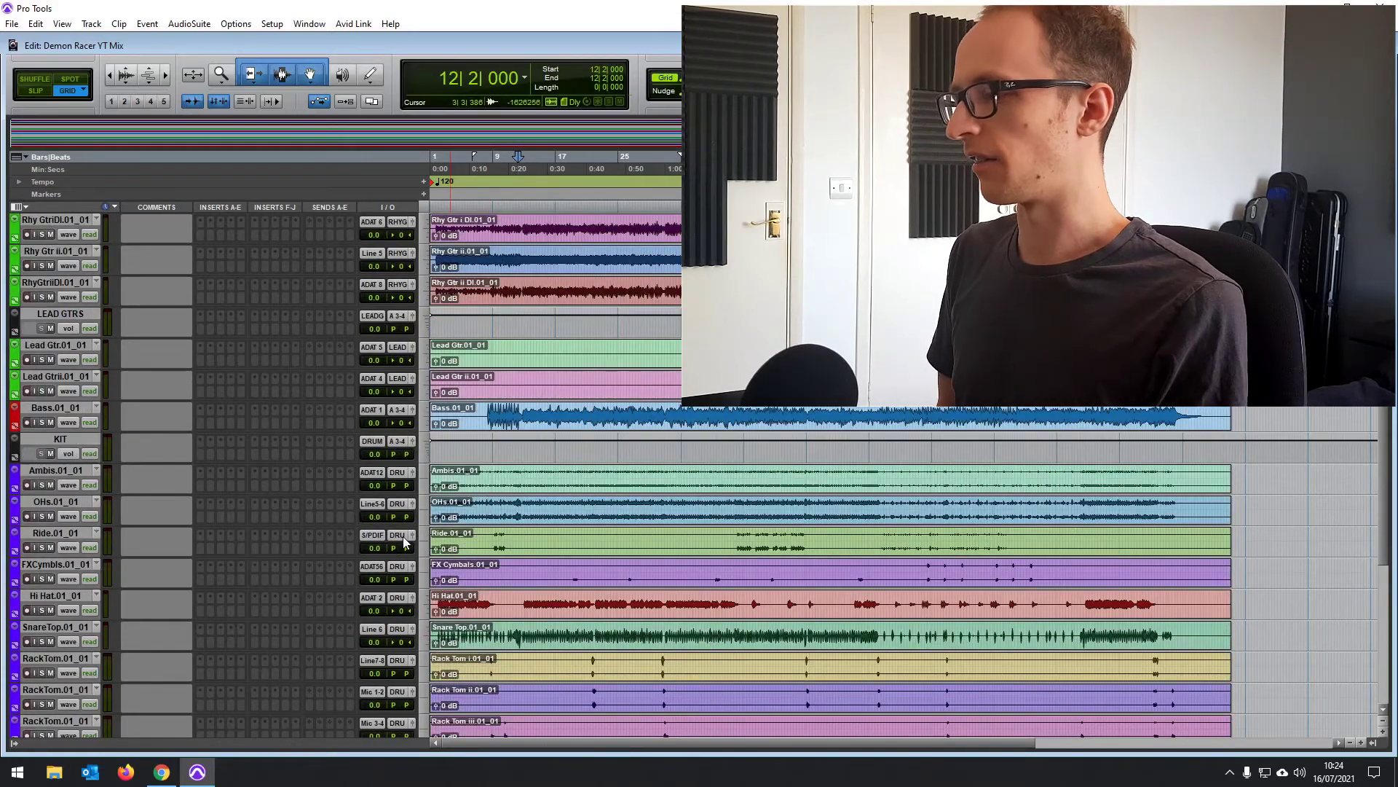
{"action": "scroll", "coordinate": [403, 536], "scroll_direction": "up", "scroll_amount": 7}
{"action": "left_click", "coordinate": [584, 305]}
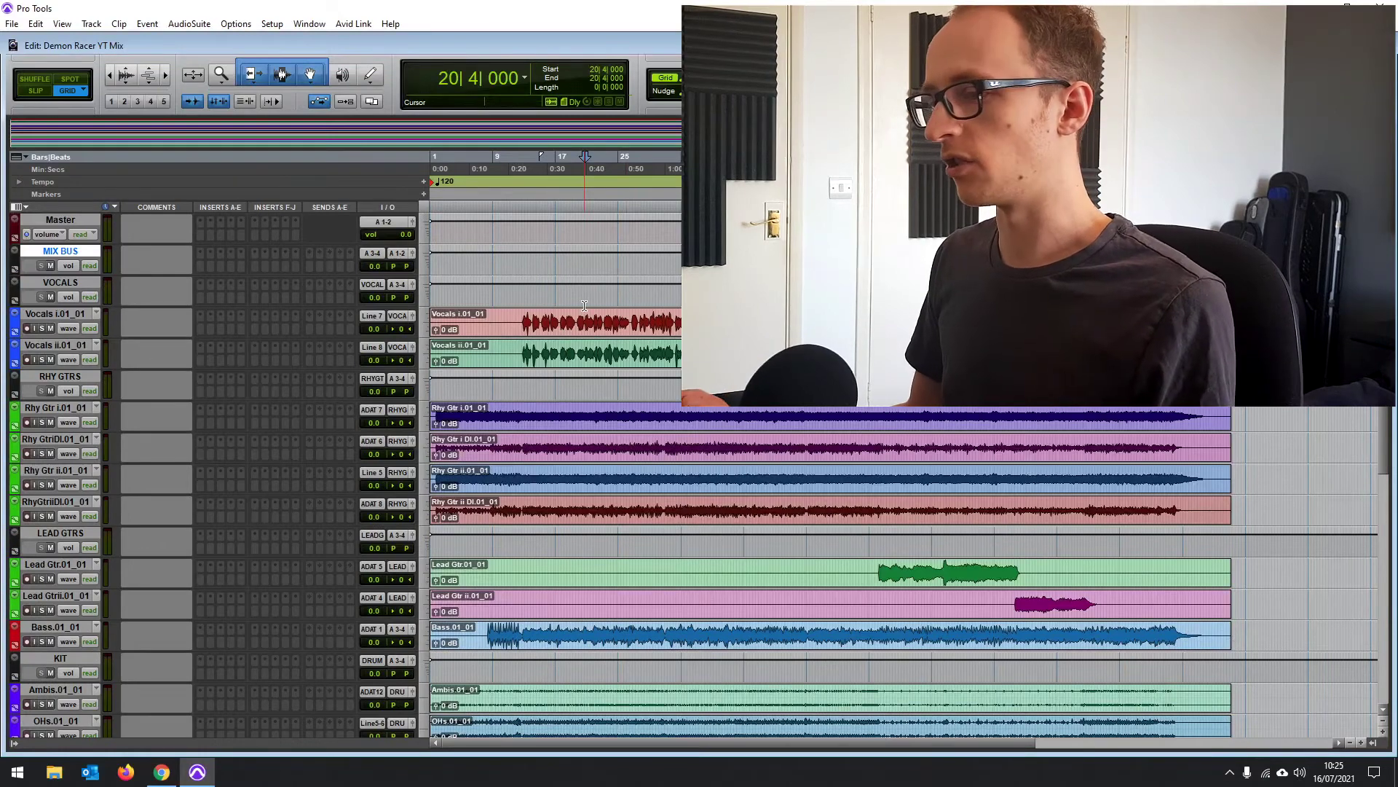